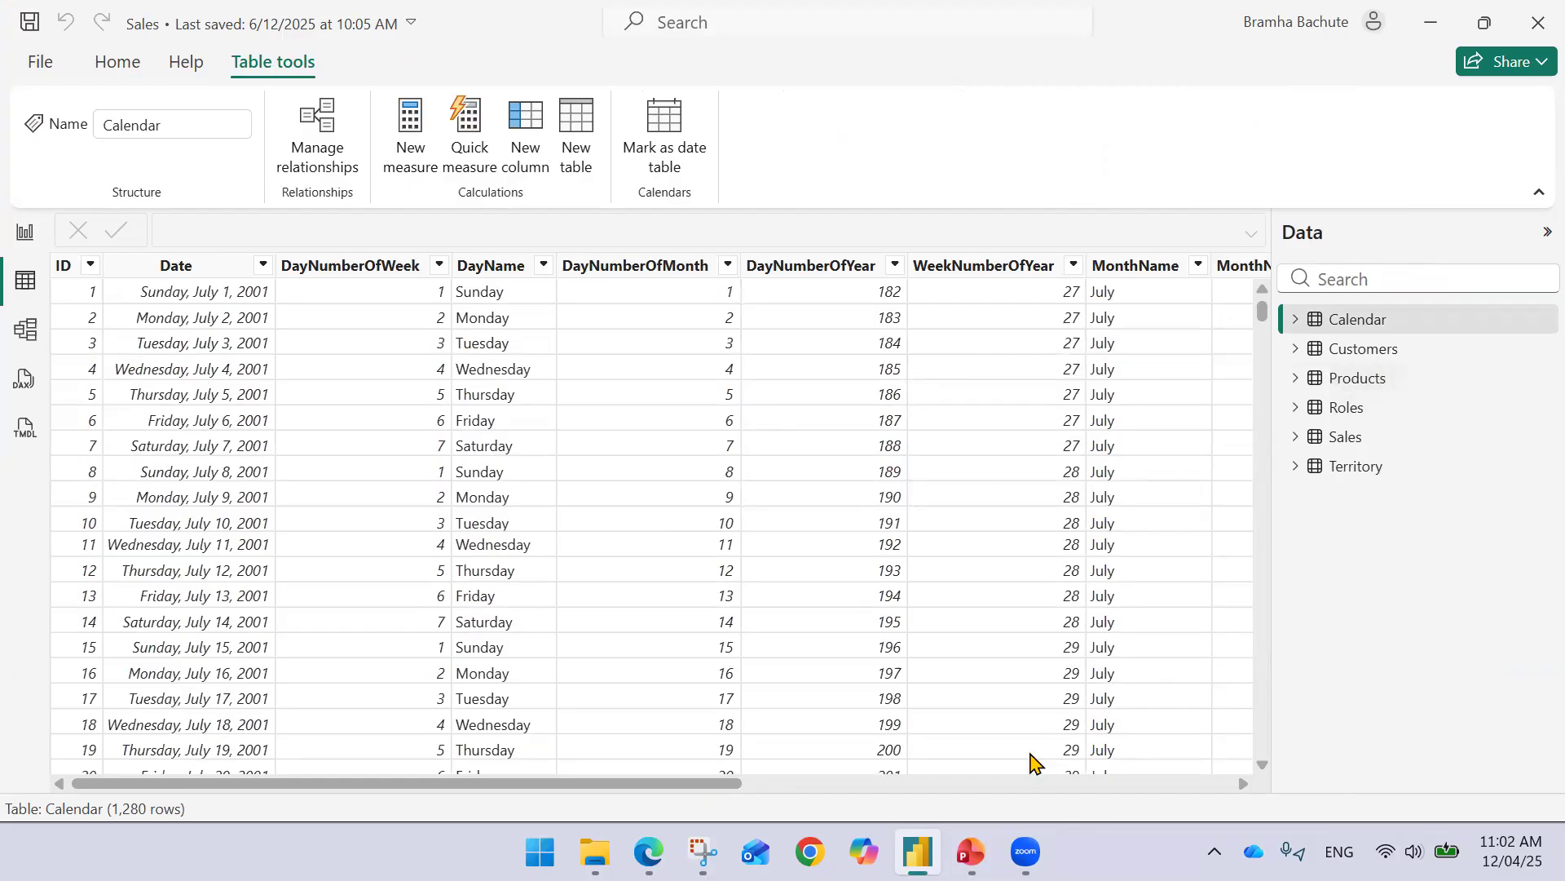
Switch to the PowerPoint slide comparing RELATED and RELATEDTABLE to review it, and return to the Sales file in Power BI.
{"action": "left_click", "coordinate": [978, 835]}
{"action": "left_click", "coordinate": [984, 600]}
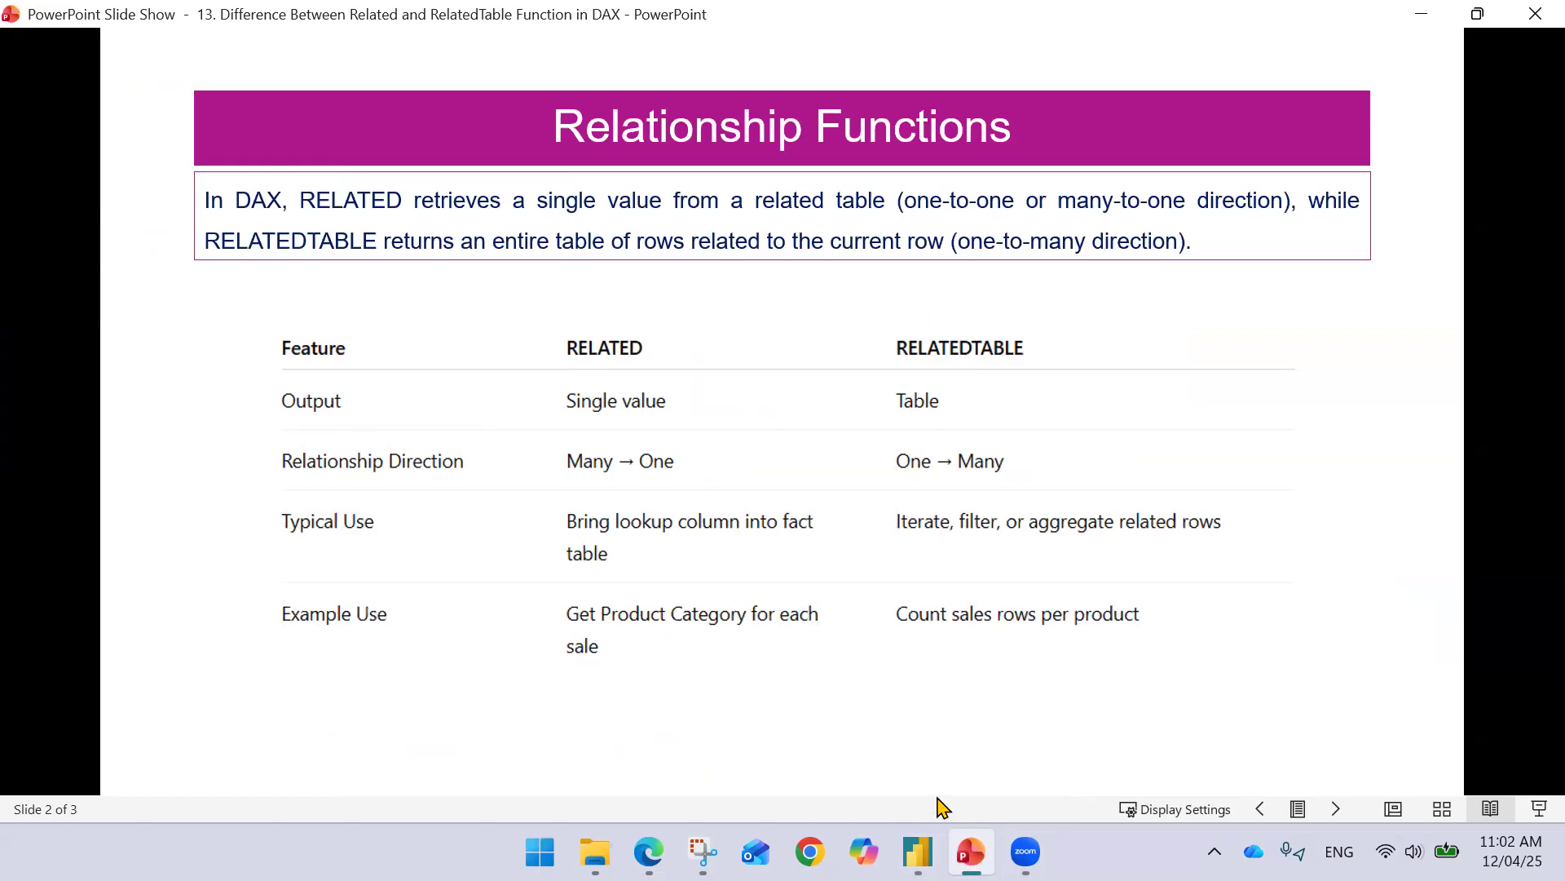
{"action": "mouse_move", "coordinate": [918, 851]}
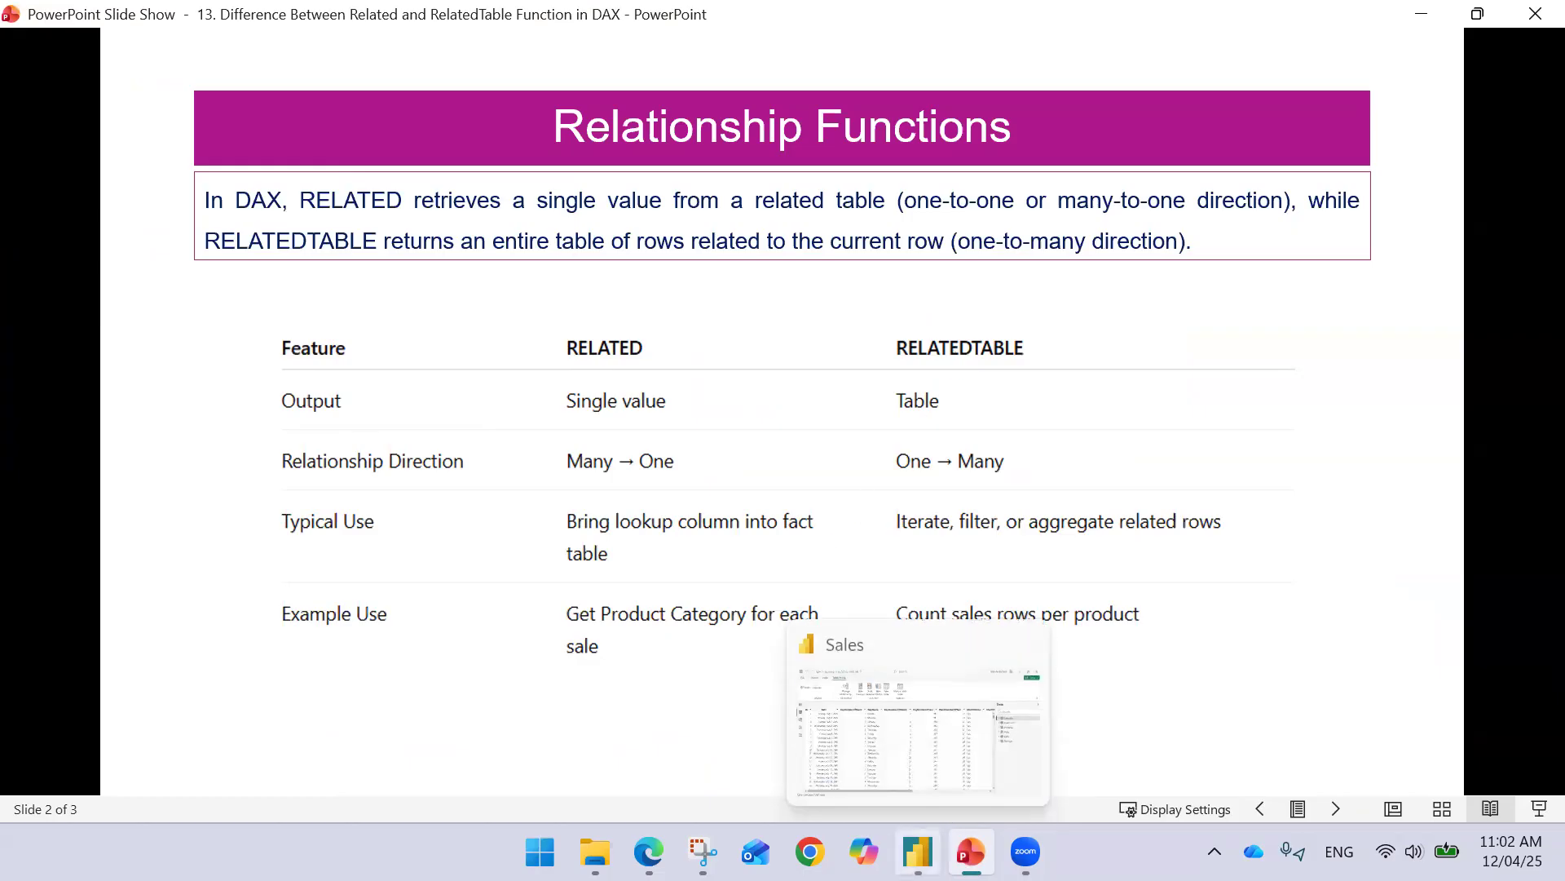
{"action": "left_click", "coordinate": [897, 717]}
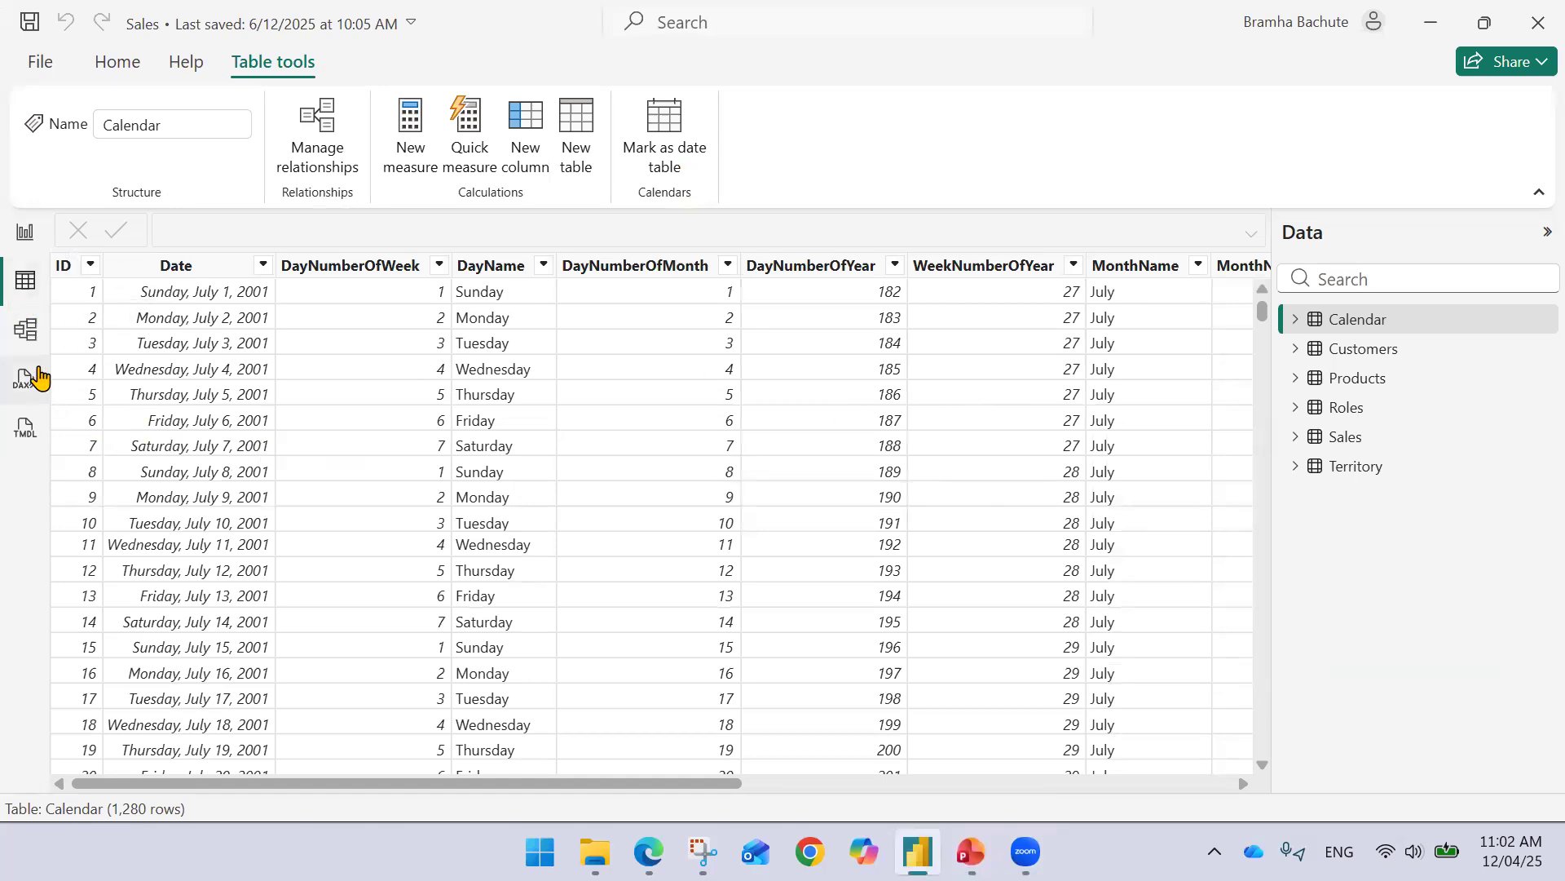
Open the data model diagram, collapse the Properties pane and align the Customers, Products and Sales tables in one row.
{"action": "left_click", "coordinate": [31, 341]}
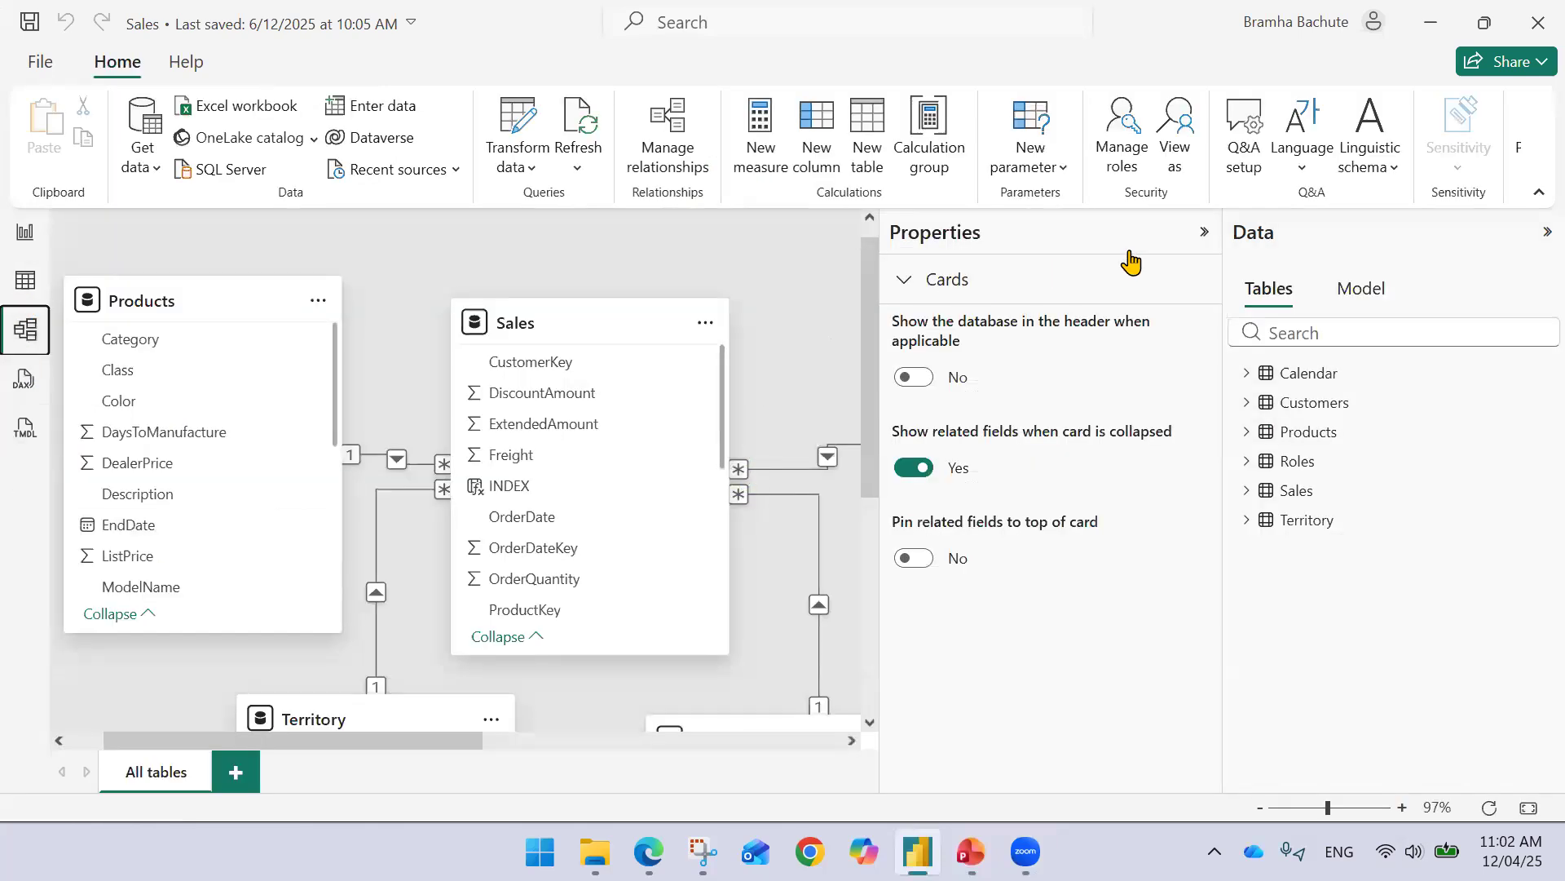
{"action": "left_click", "coordinate": [1204, 233]}
{"action": "left_click_drag", "start_coordinate": [1013, 307], "coordinate": [981, 273]}
{"action": "mouse_move", "coordinate": [210, 304]}
{"action": "left_mouse_down"}
{"action": "mouse_move", "coordinate": [250, 288]}
{"action": "mouse_move", "coordinate": [209, 287]}
{"action": "left_mouse_up"}
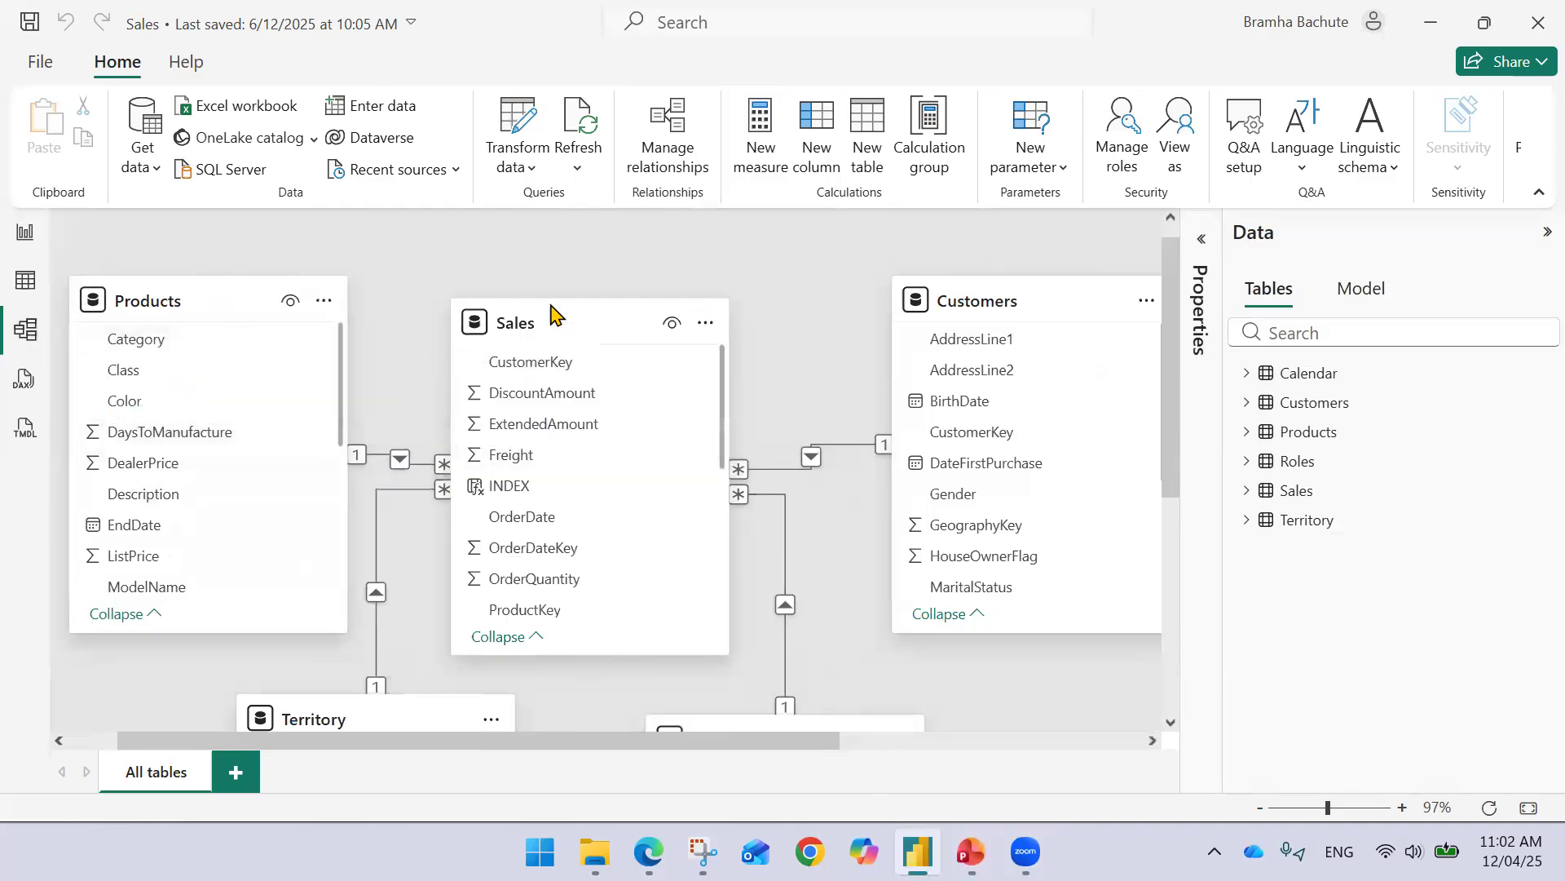
{"action": "left_click_drag", "start_coordinate": [559, 323], "coordinate": [579, 300]}
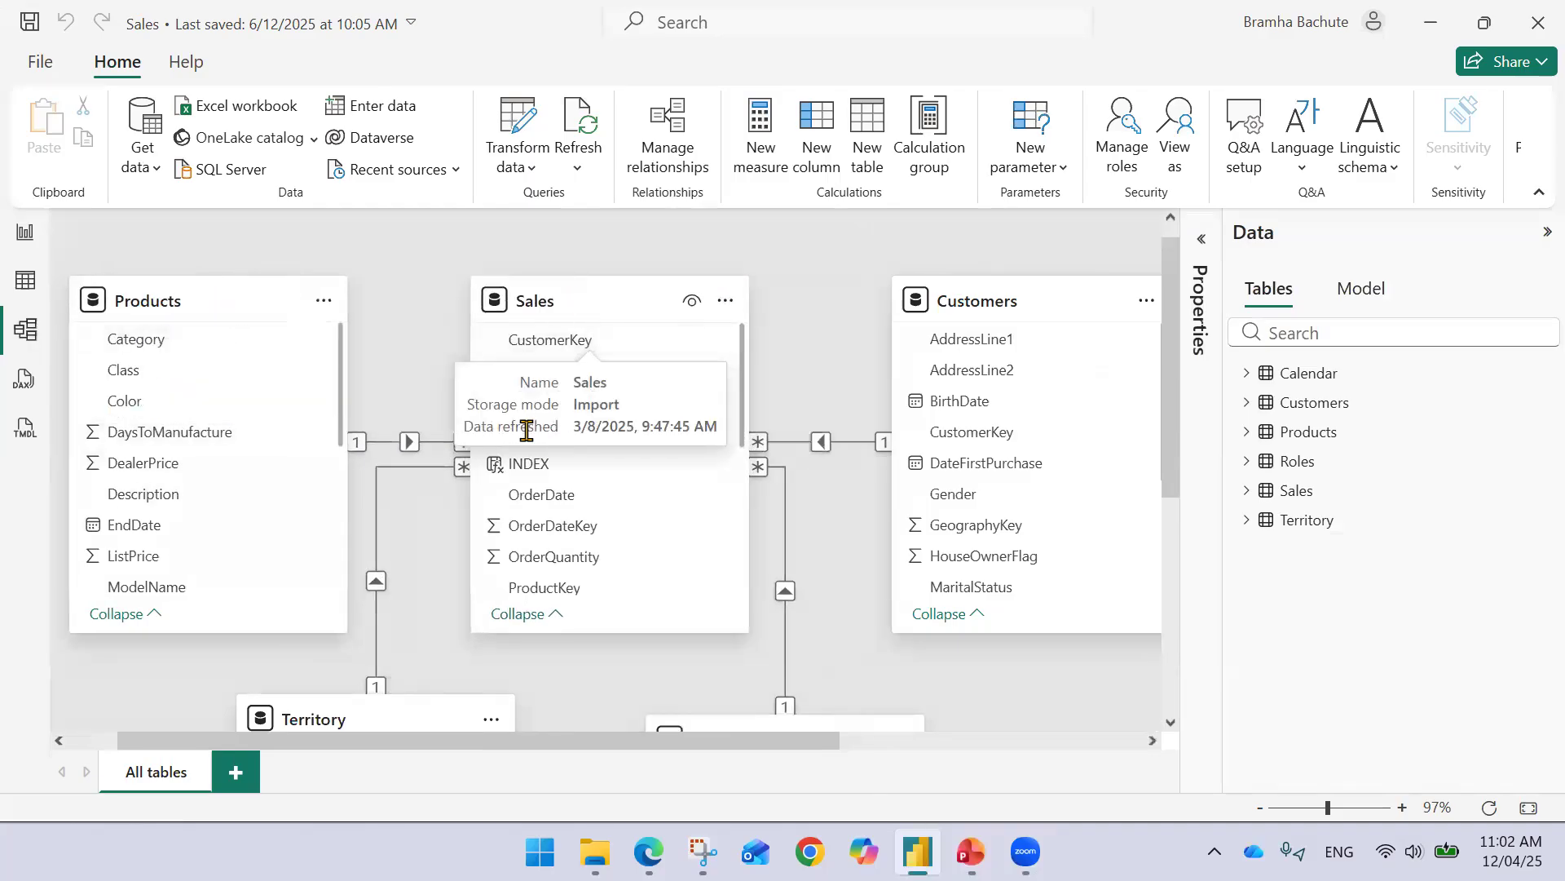
Examine the Sales, Products and Customers tables in the model diagram.
{"action": "left_click", "coordinate": [559, 309]}
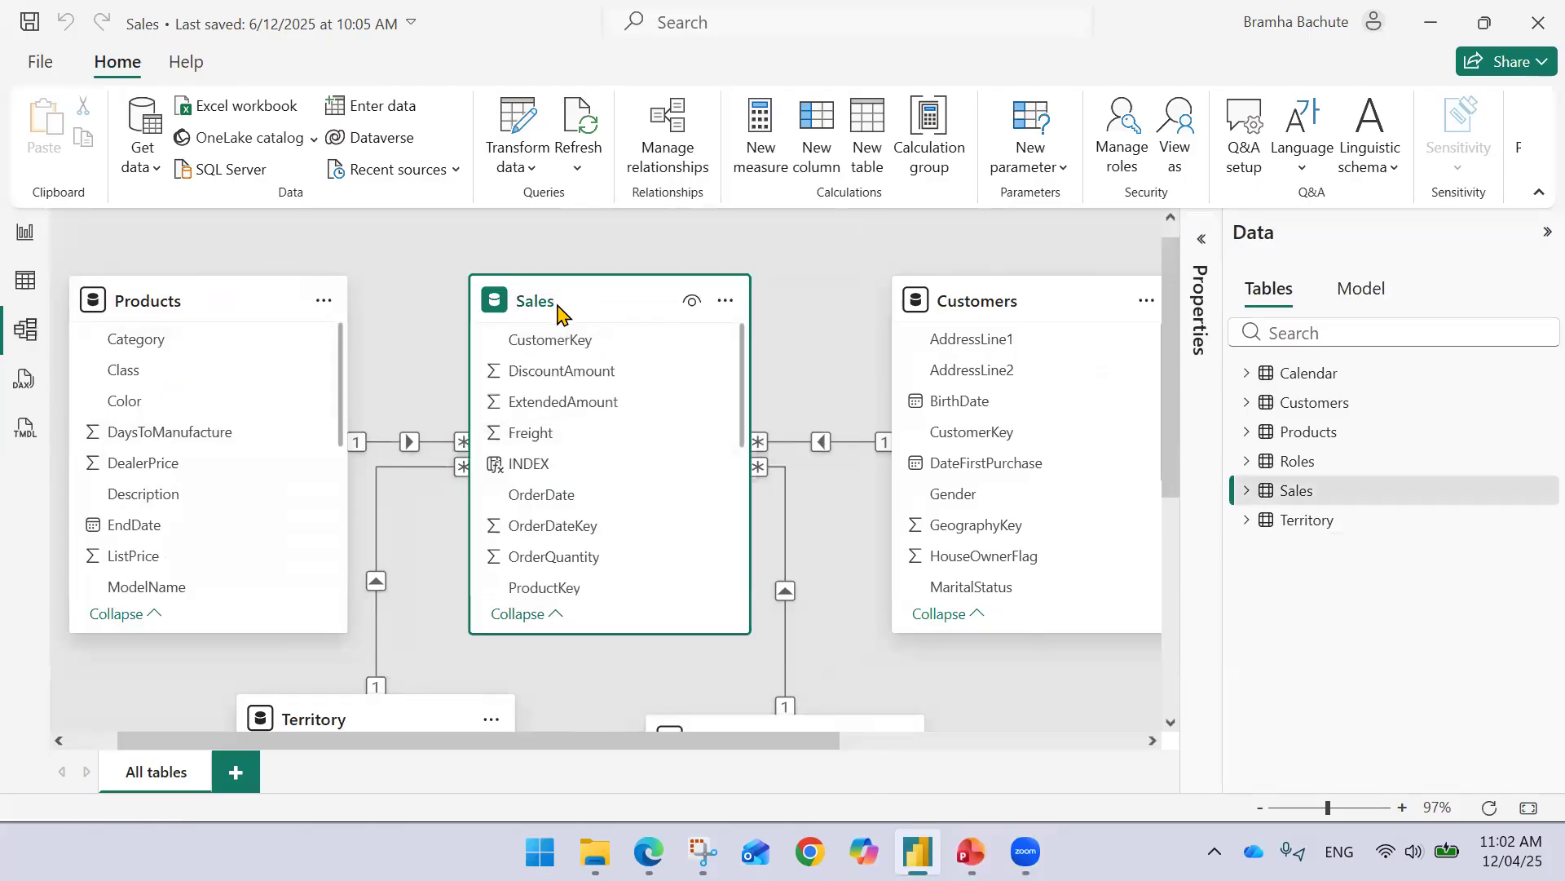
{"action": "left_click", "coordinate": [615, 264]}
{"action": "scroll", "coordinate": [615, 264], "scroll_direction": "down", "scroll_amount": 1}
{"action": "scroll", "coordinate": [295, 341], "scroll_direction": "up", "scroll_amount": 1}
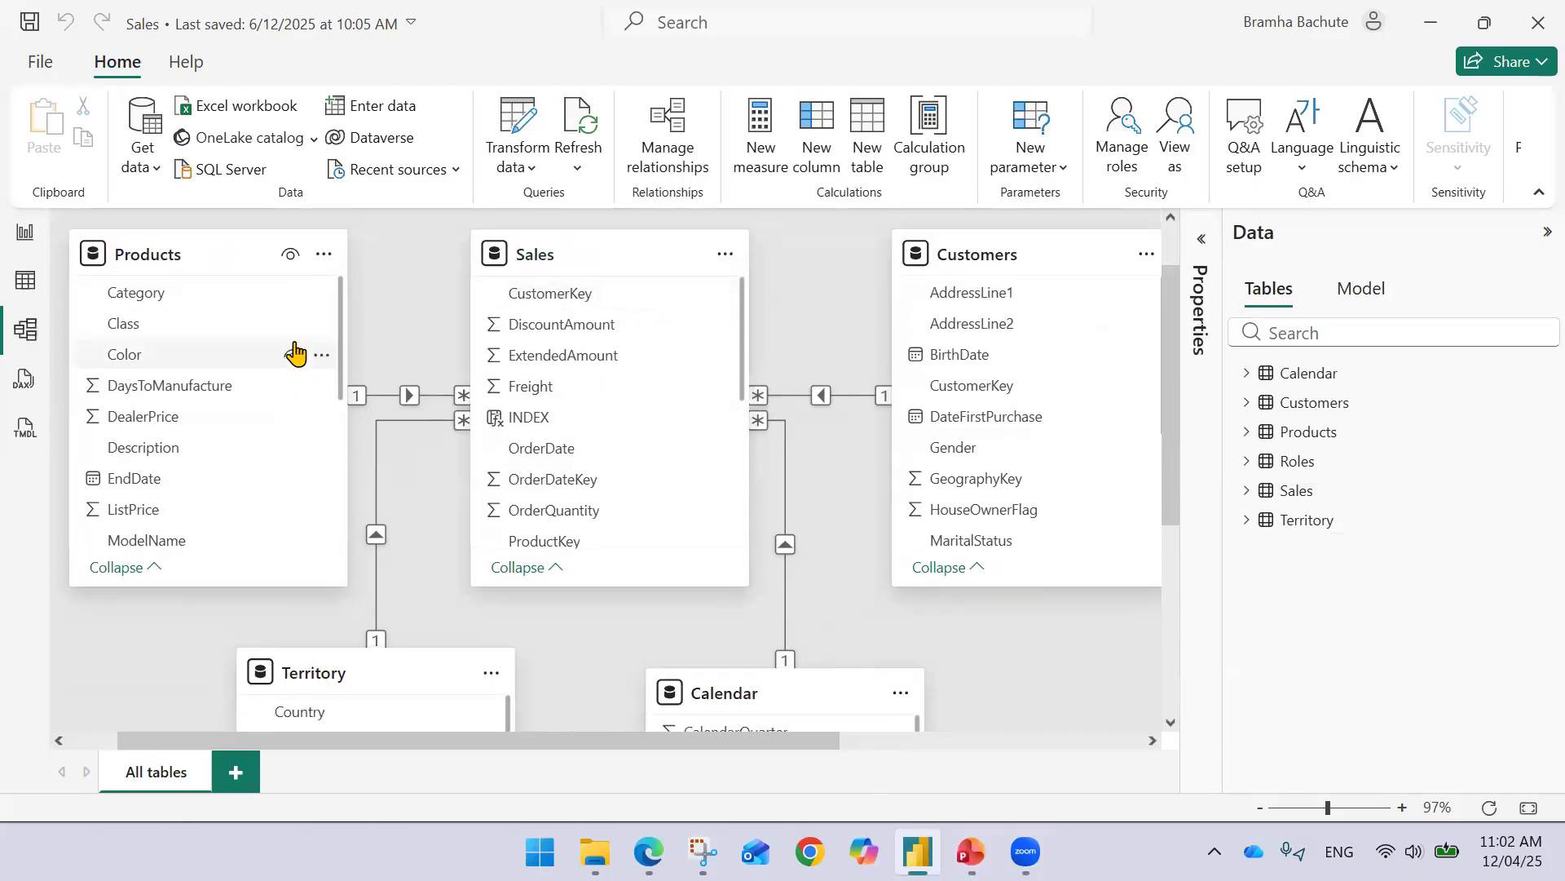
{"action": "left_click", "coordinate": [224, 339]}
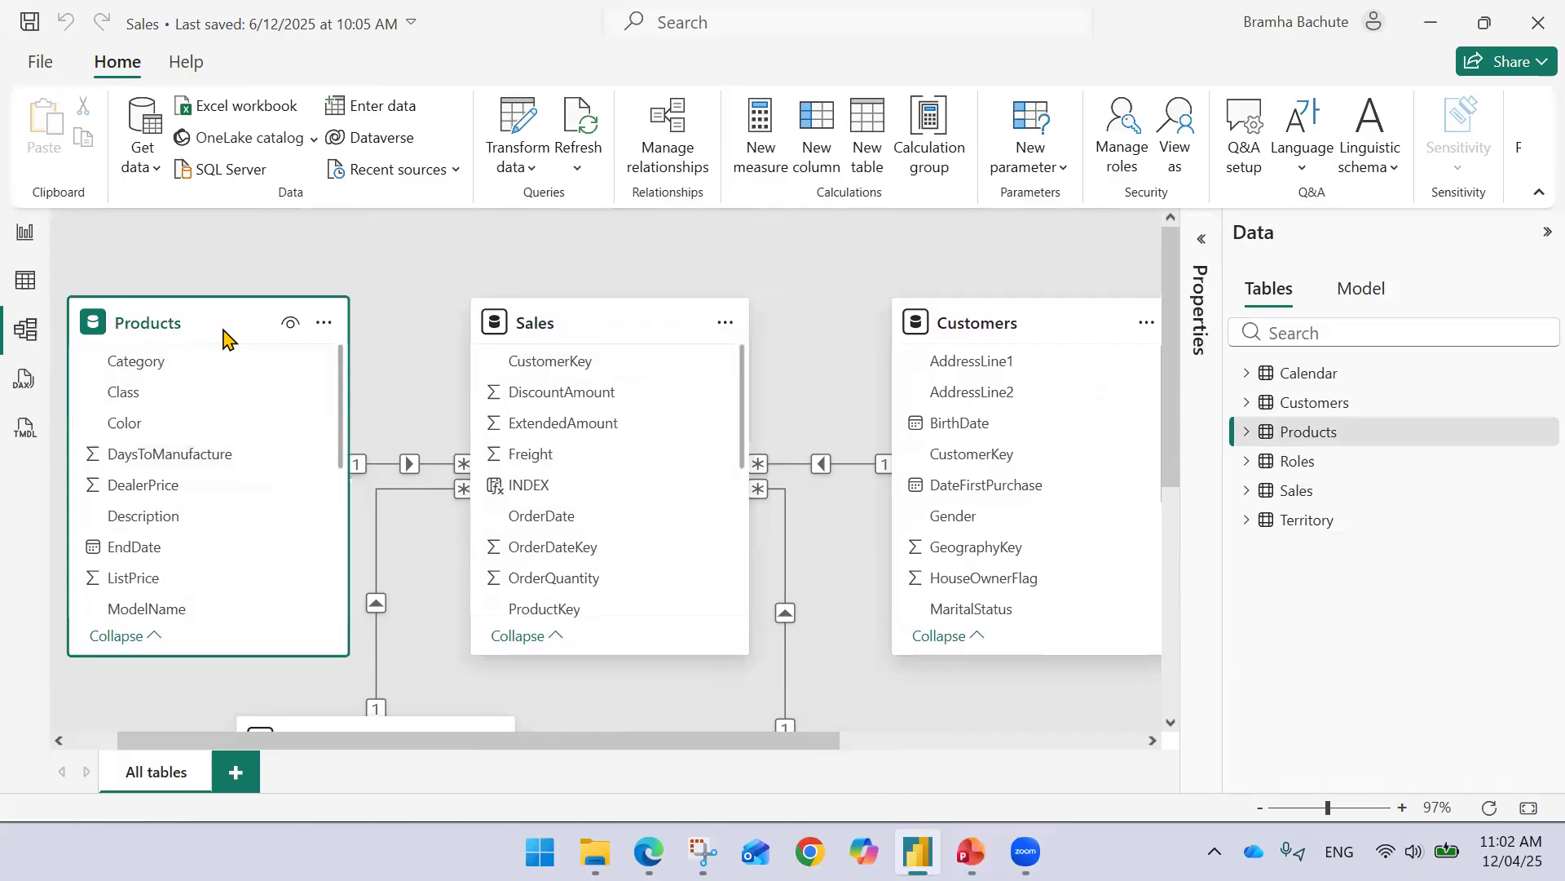
{"action": "left_click", "coordinate": [1055, 329]}
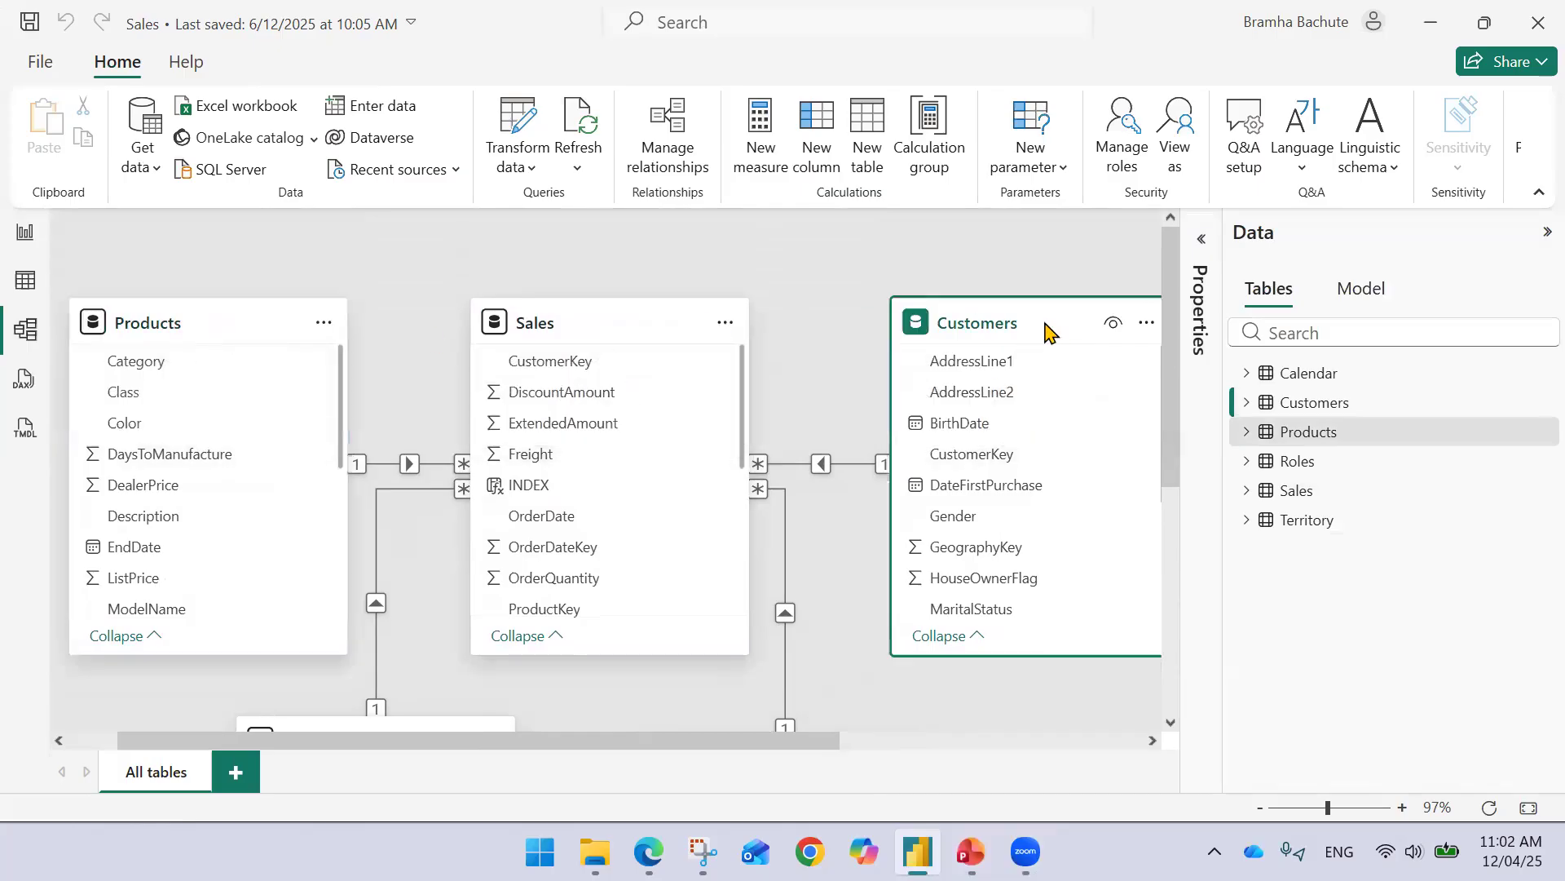
{"action": "left_click", "coordinate": [221, 340]}
{"action": "scroll", "coordinate": [284, 367], "scroll_direction": "down", "scroll_amount": 5}
{"action": "scroll", "coordinate": [284, 367], "scroll_direction": "up", "scroll_amount": 6}
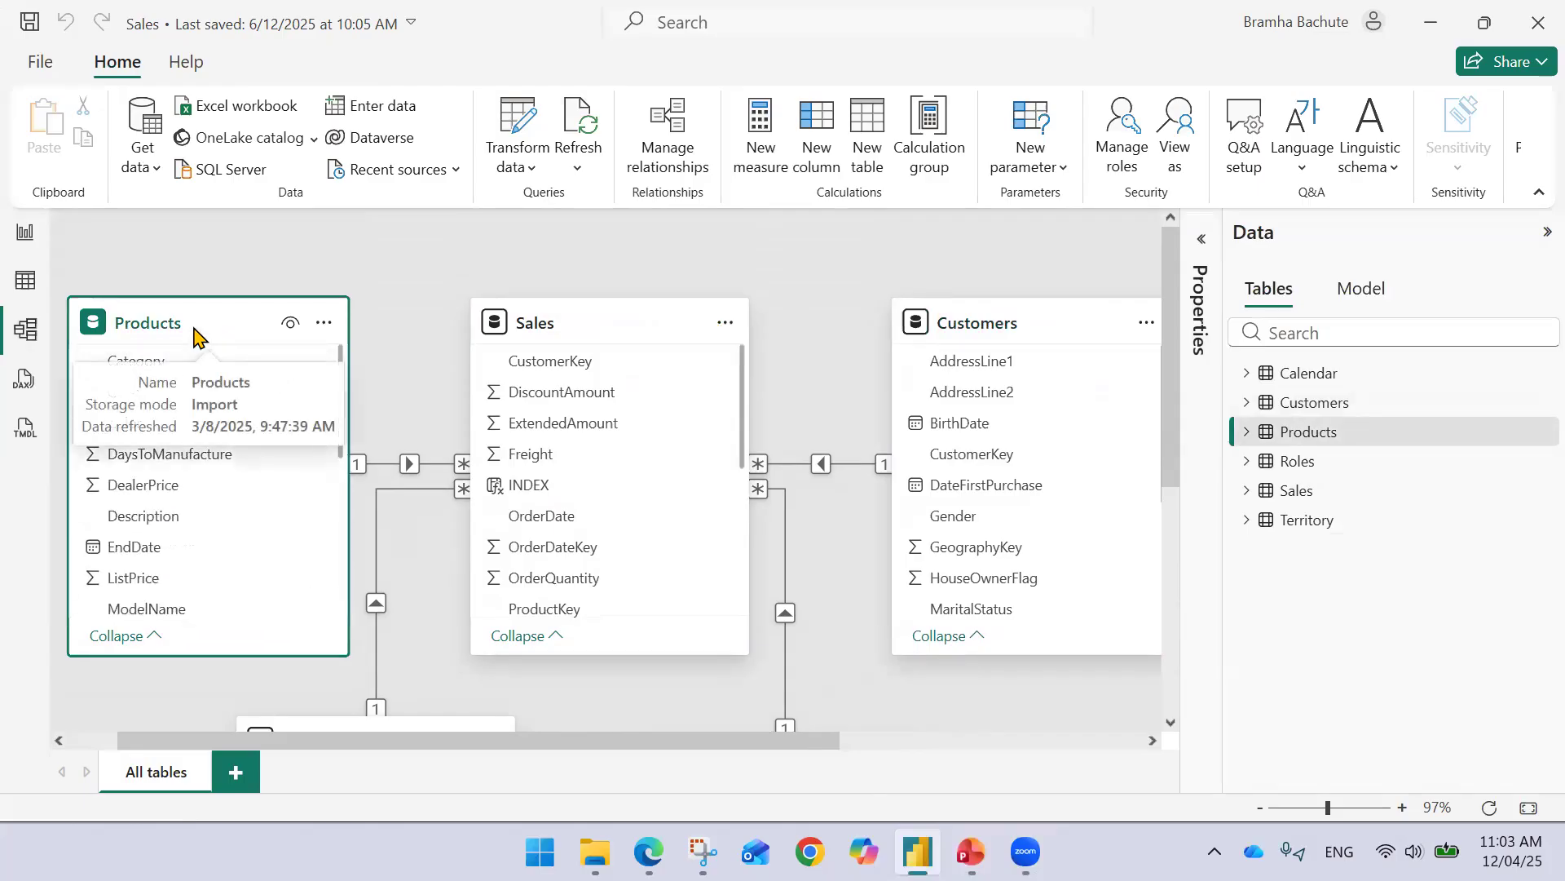
Inspect the relationship between Products and Sales and the ProductKey field that links both tables.
{"action": "left_click", "coordinate": [381, 471]}
{"action": "scroll", "coordinate": [546, 505], "scroll_direction": "down", "scroll_amount": 3}
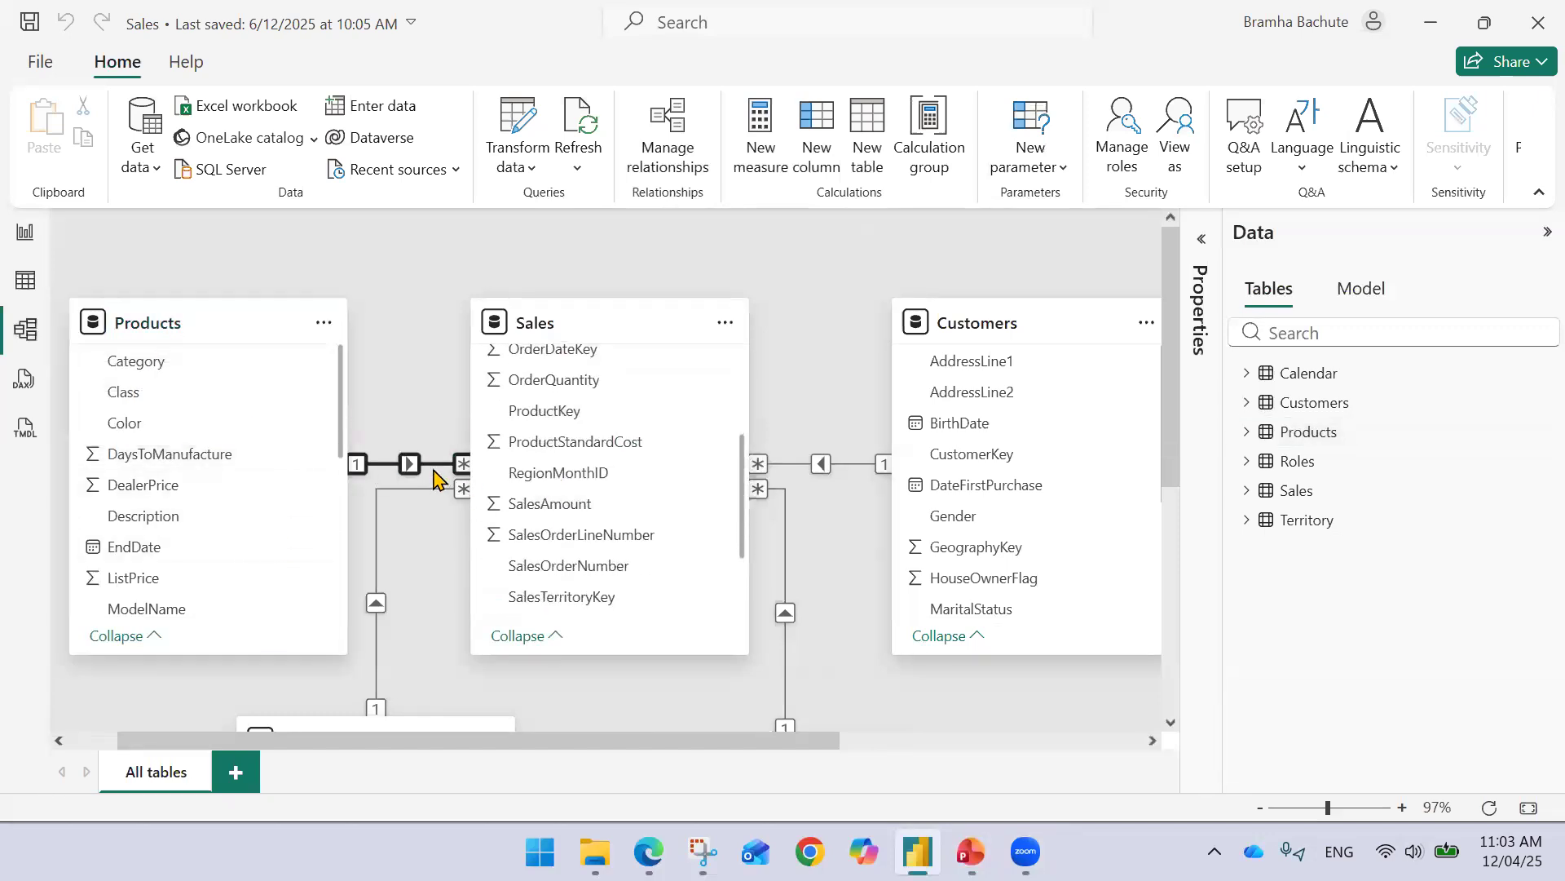
{"action": "scroll", "coordinate": [261, 483], "scroll_direction": "down", "scroll_amount": 5}
{"action": "scroll", "coordinate": [261, 483], "scroll_direction": "up", "scroll_amount": 5}
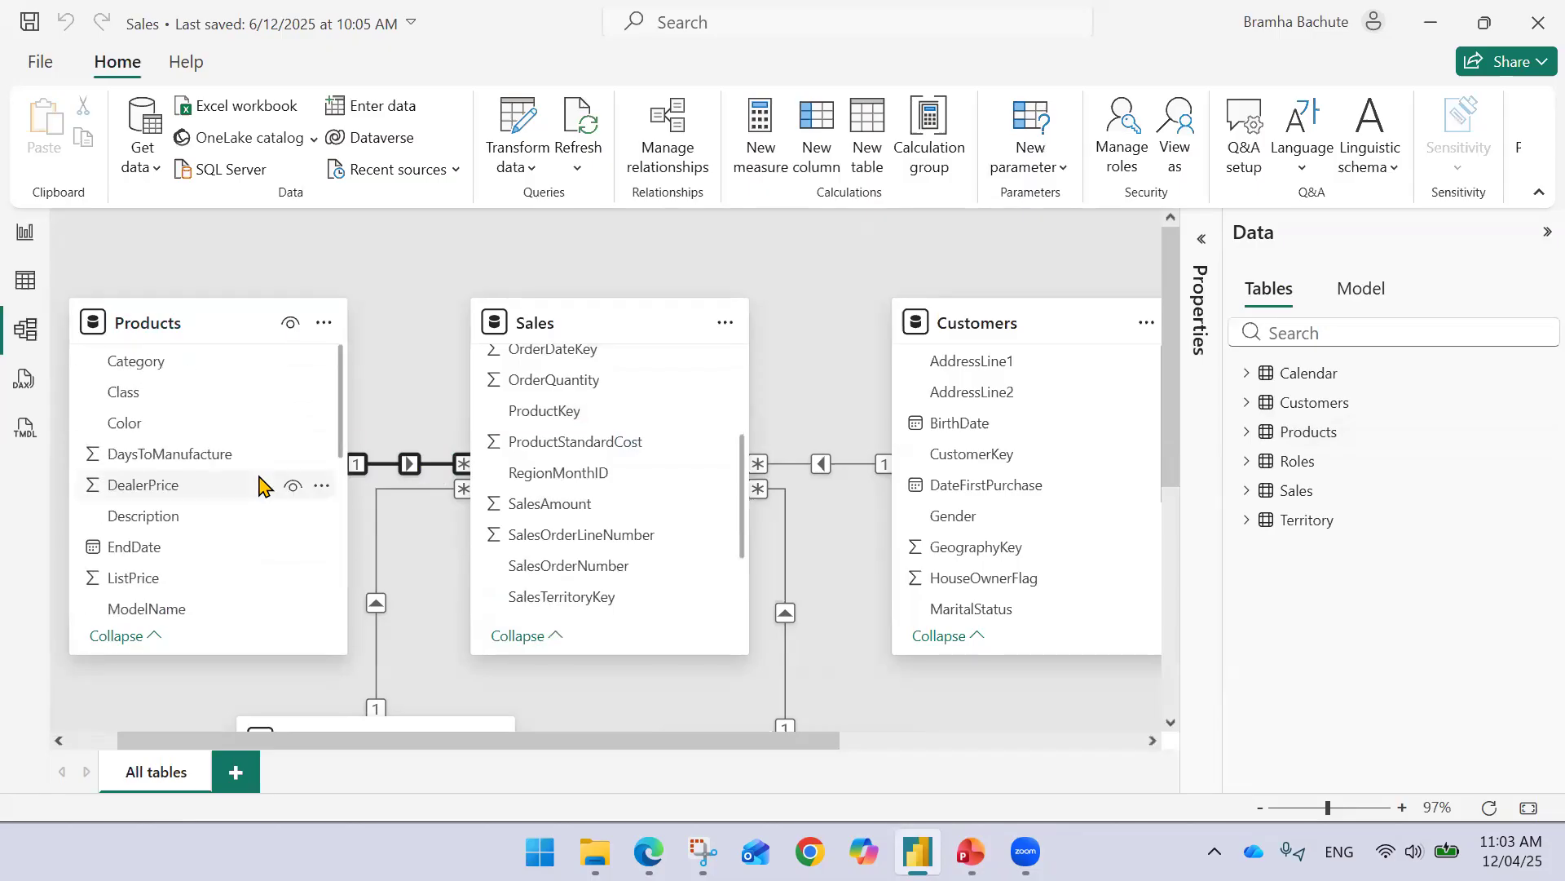
{"action": "scroll", "coordinate": [257, 485], "scroll_direction": "down", "scroll_amount": 2}
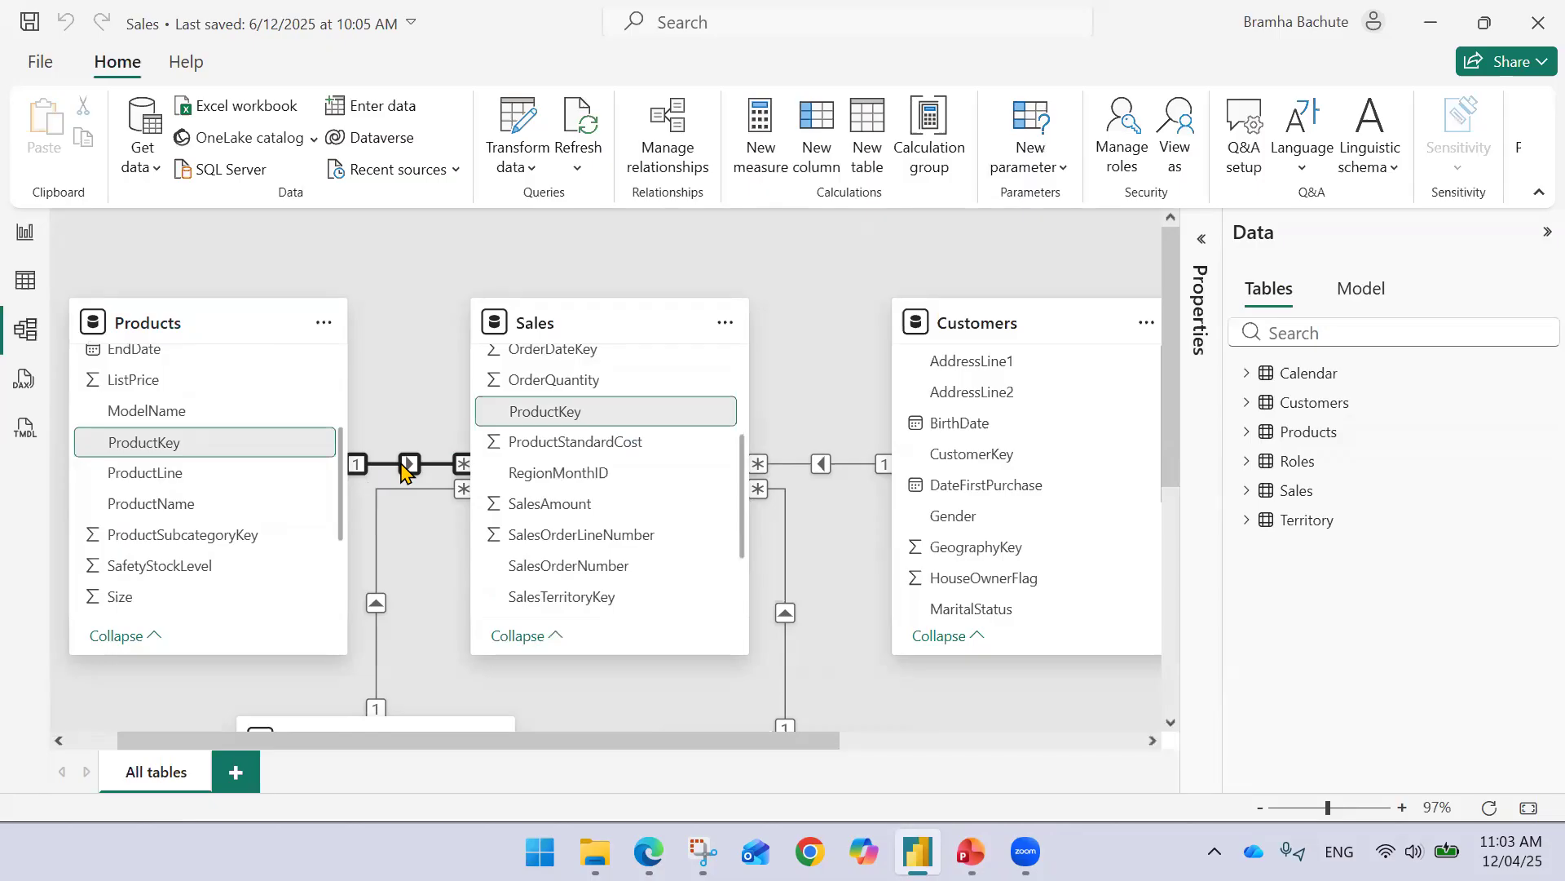
Display the Sales table data and review its ProductKey and INDEX columns.
{"action": "left_click", "coordinate": [1303, 490]}
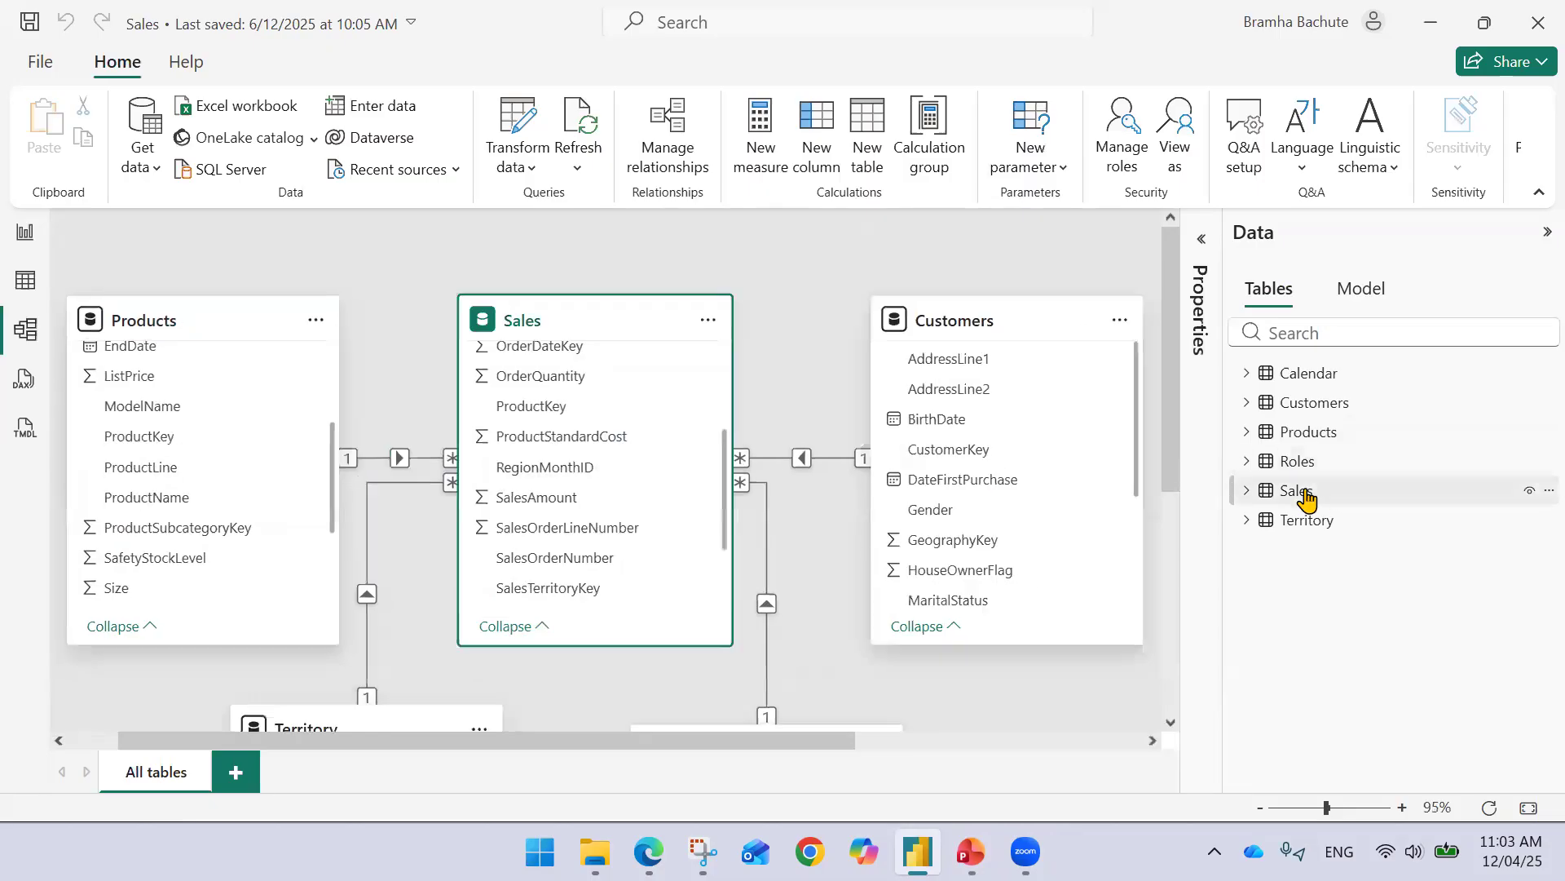
{"action": "left_click", "coordinate": [17, 285]}
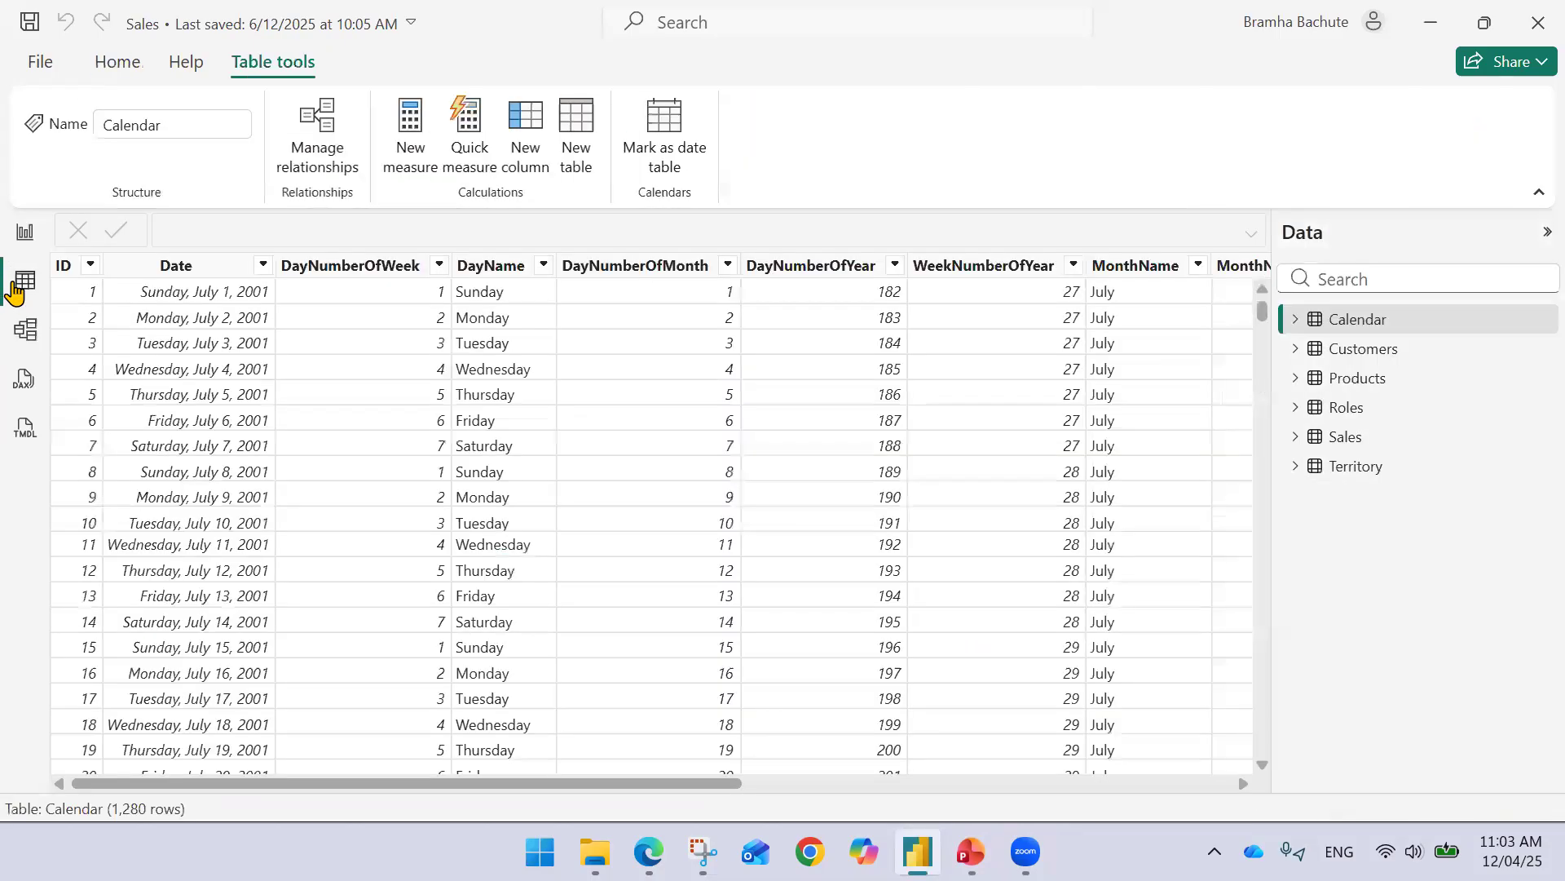
{"action": "left_click", "coordinate": [1352, 443]}
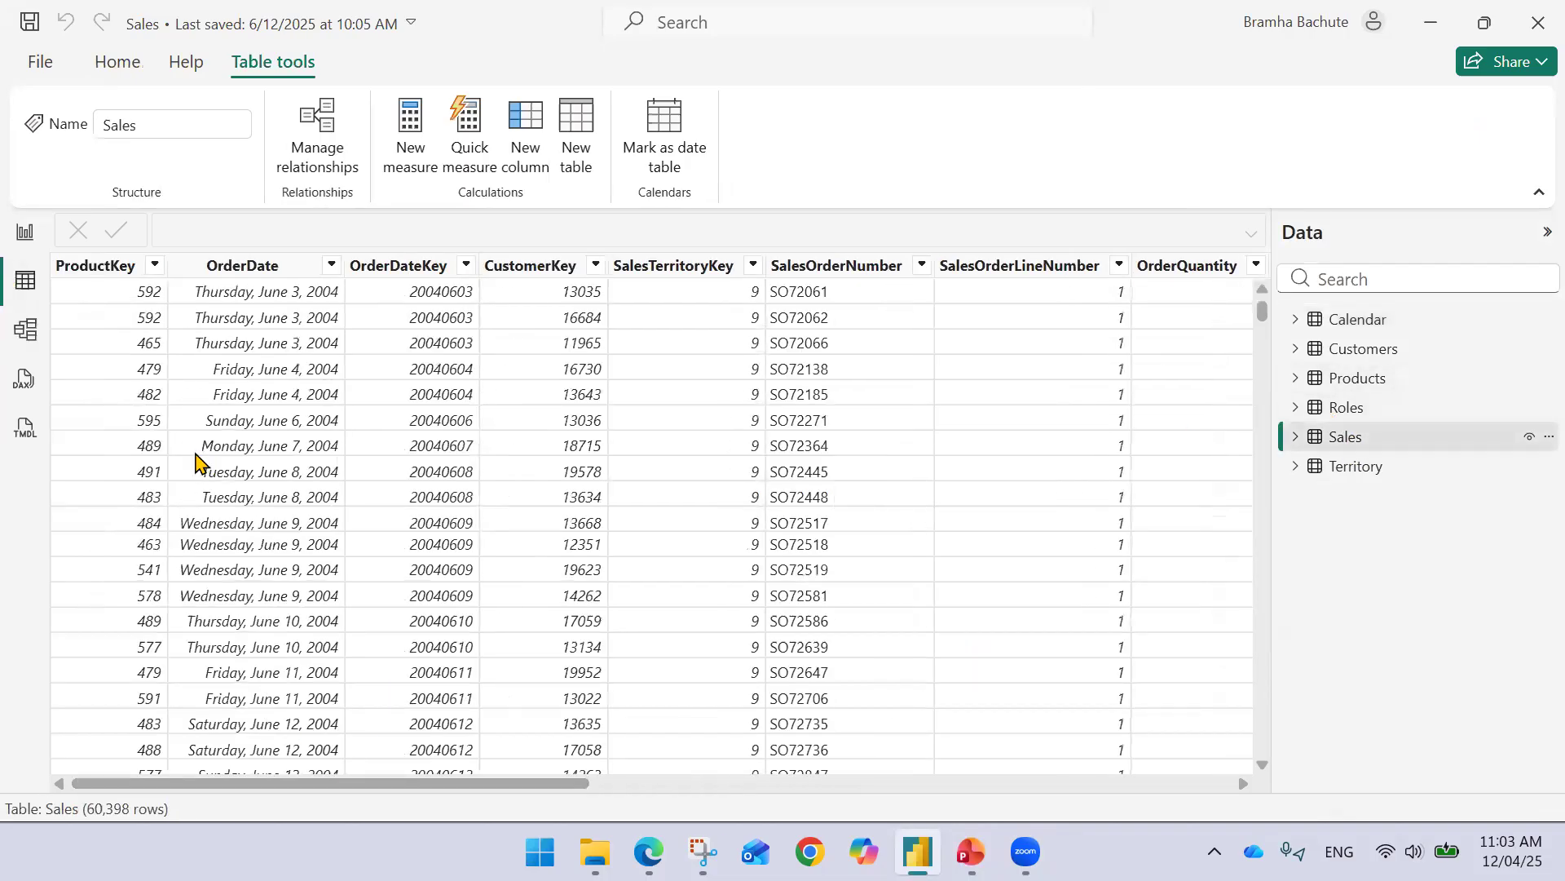
{"action": "left_click", "coordinate": [111, 274]}
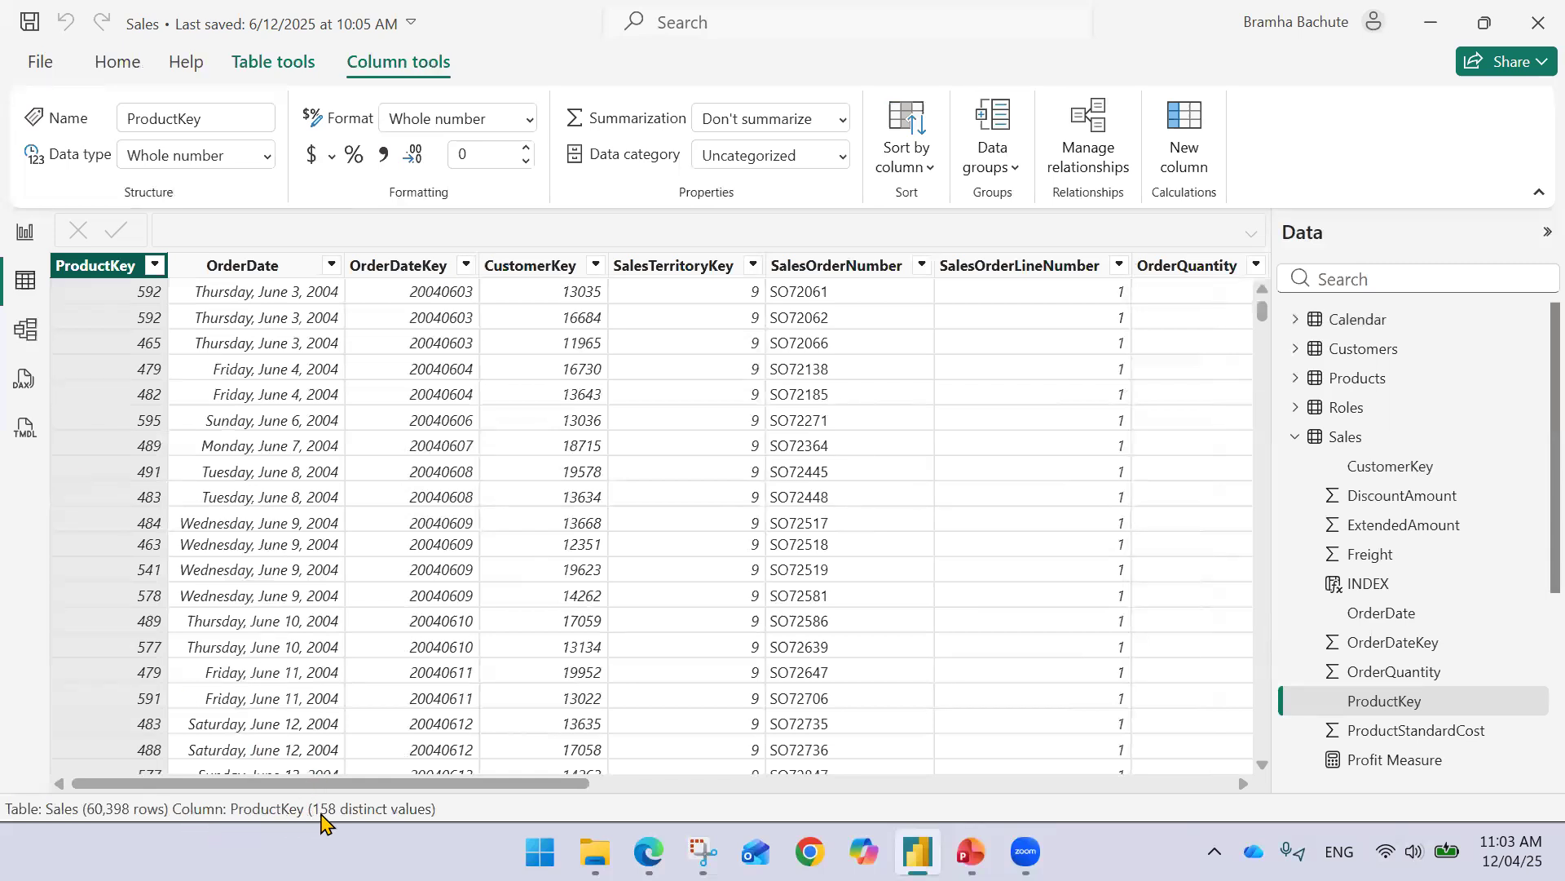
{"action": "scroll", "coordinate": [477, 795], "scroll_direction": "right", "scroll_amount": 1}
{"action": "left_click_drag", "start_coordinate": [478, 789], "coordinate": [1016, 800]}
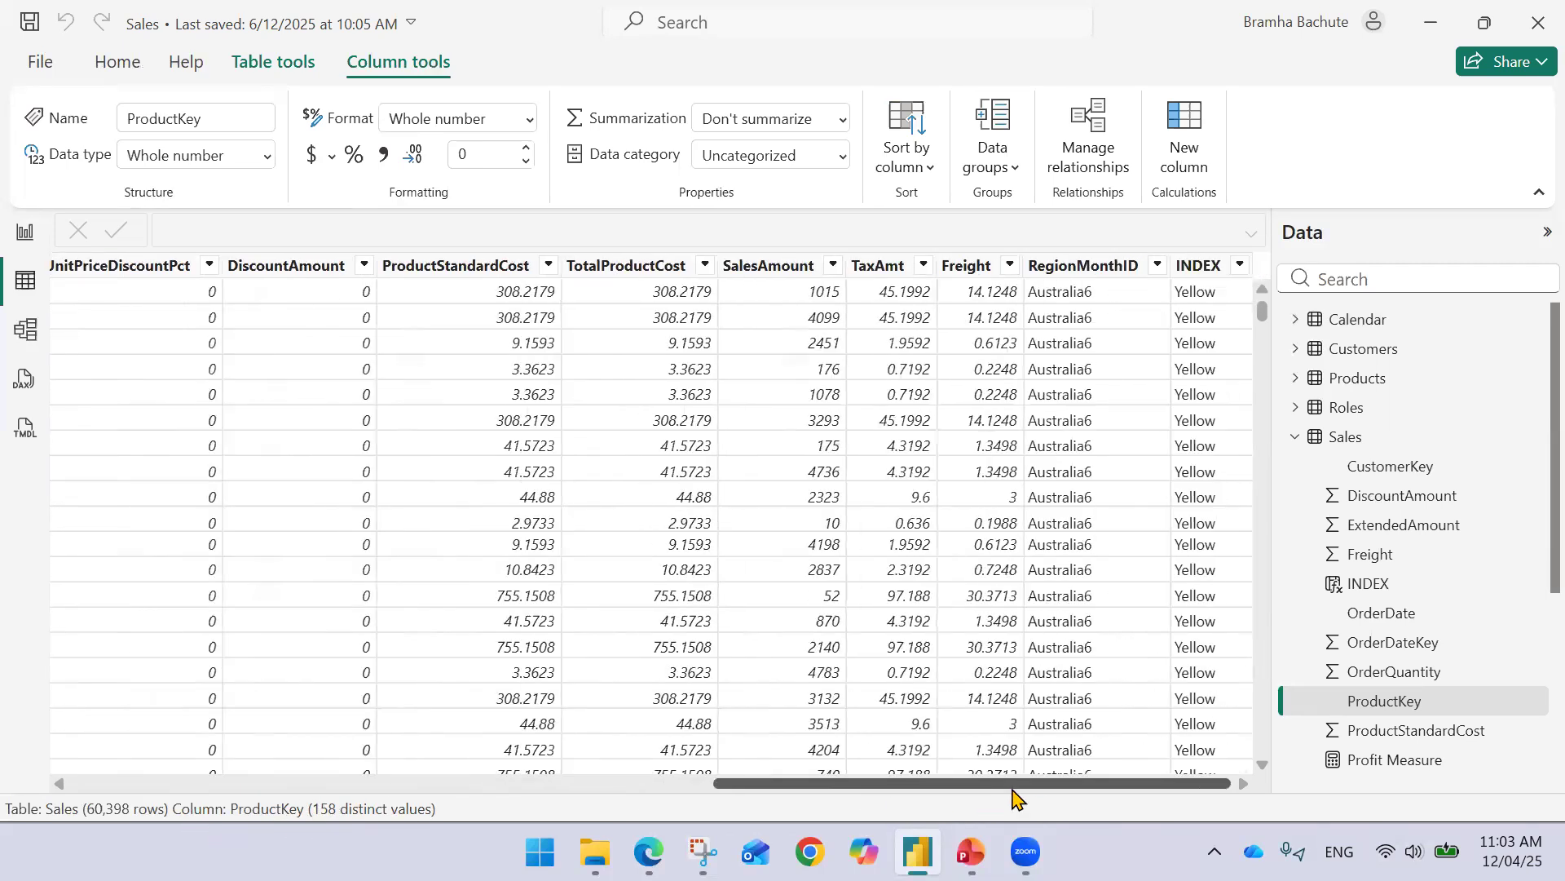
{"action": "left_click", "coordinate": [1199, 266]}
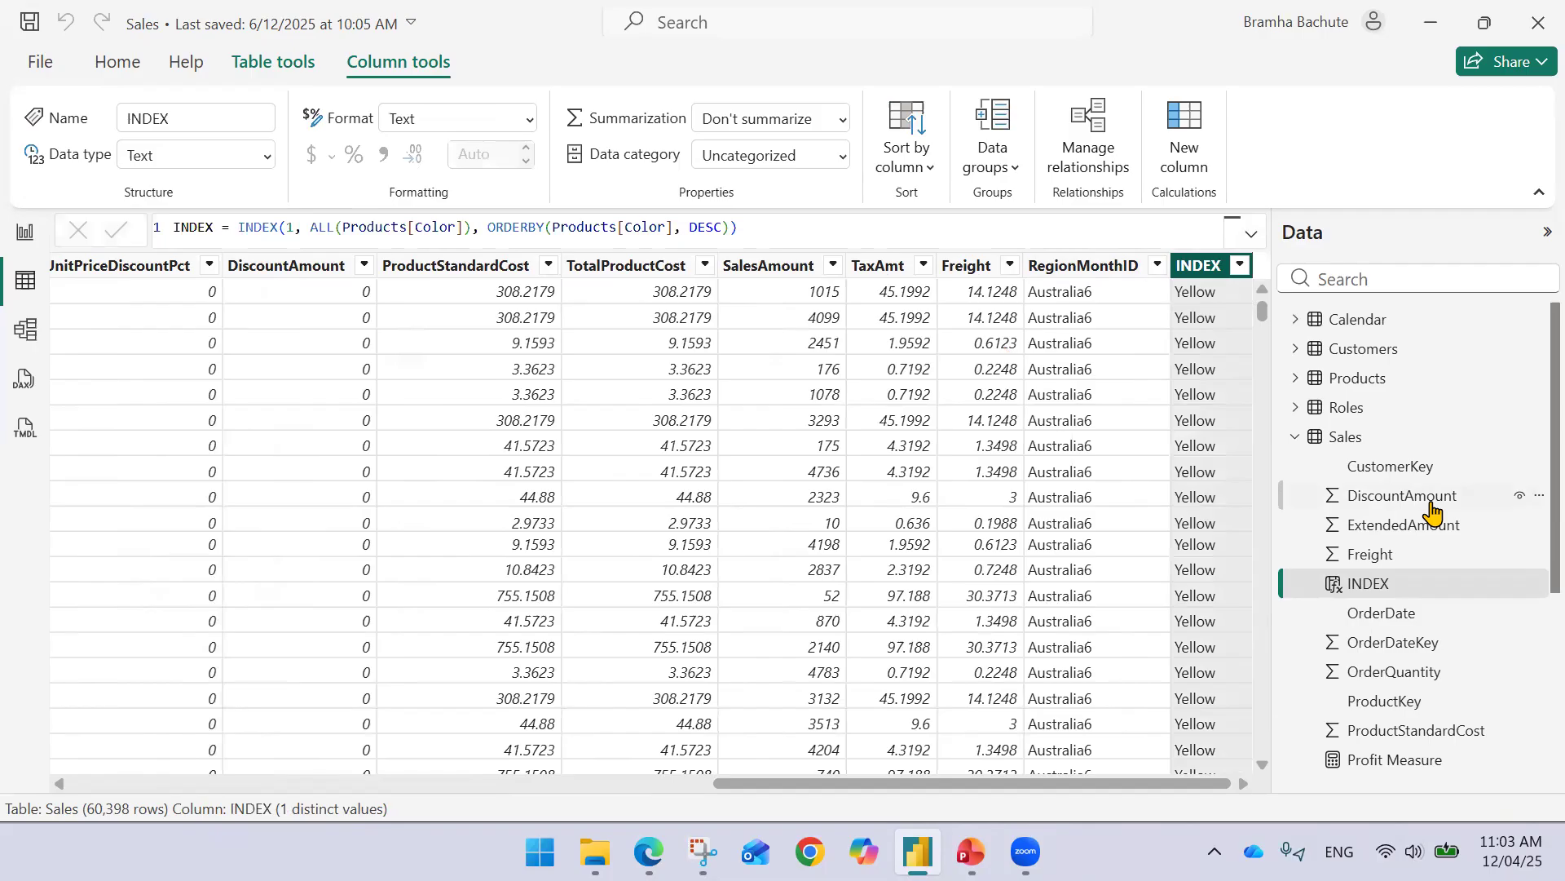
{"action": "left_click", "coordinate": [1301, 448]}
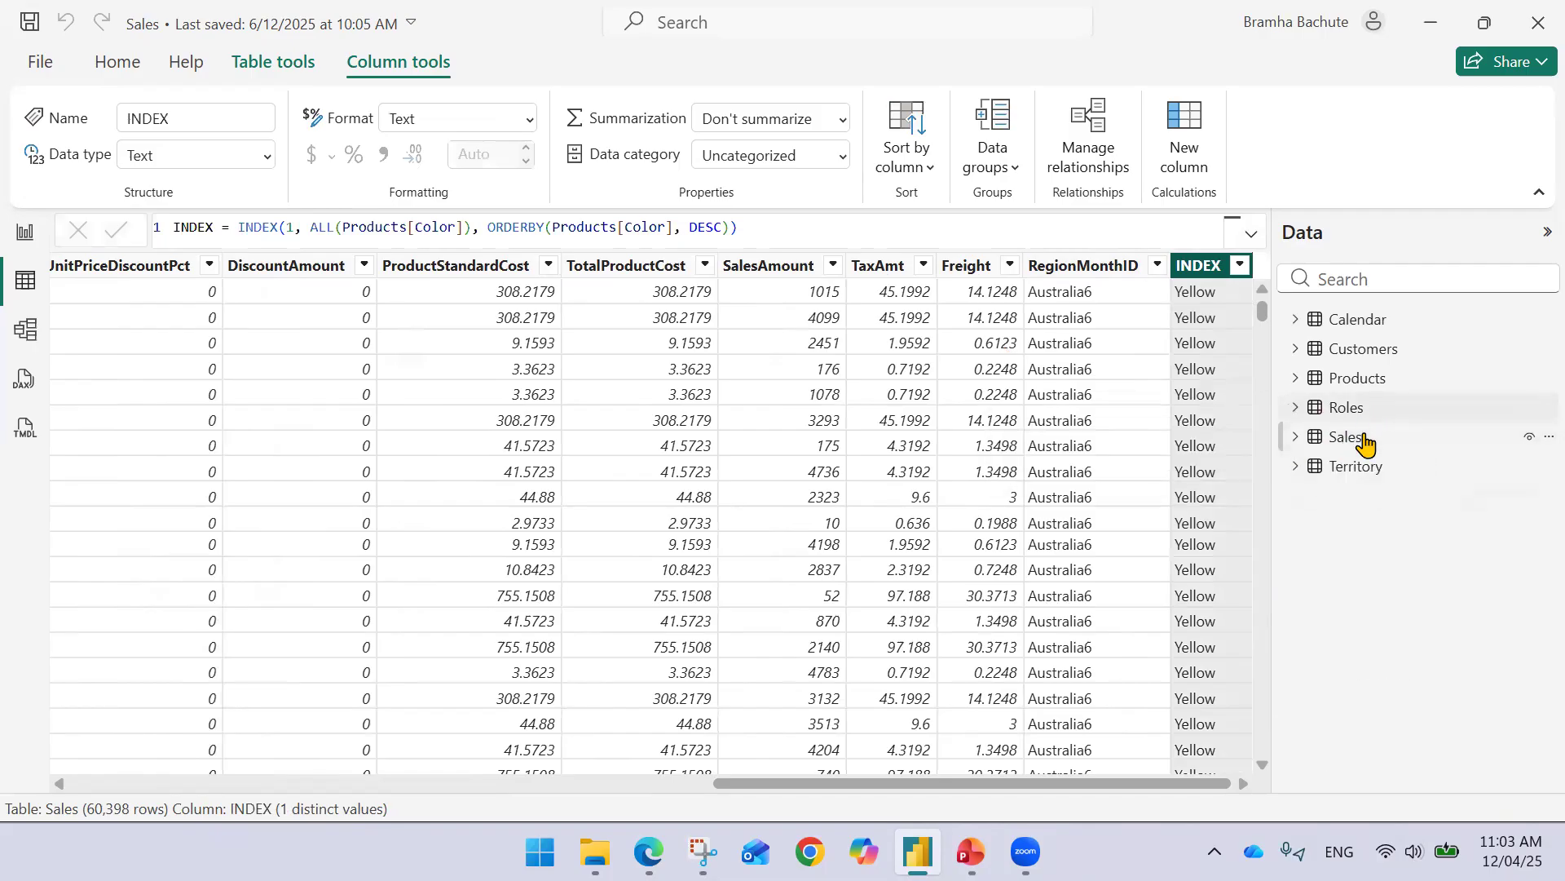
{"action": "mouse_move", "coordinate": [1364, 447]}
{"action": "mouse_move", "coordinate": [1381, 385]}
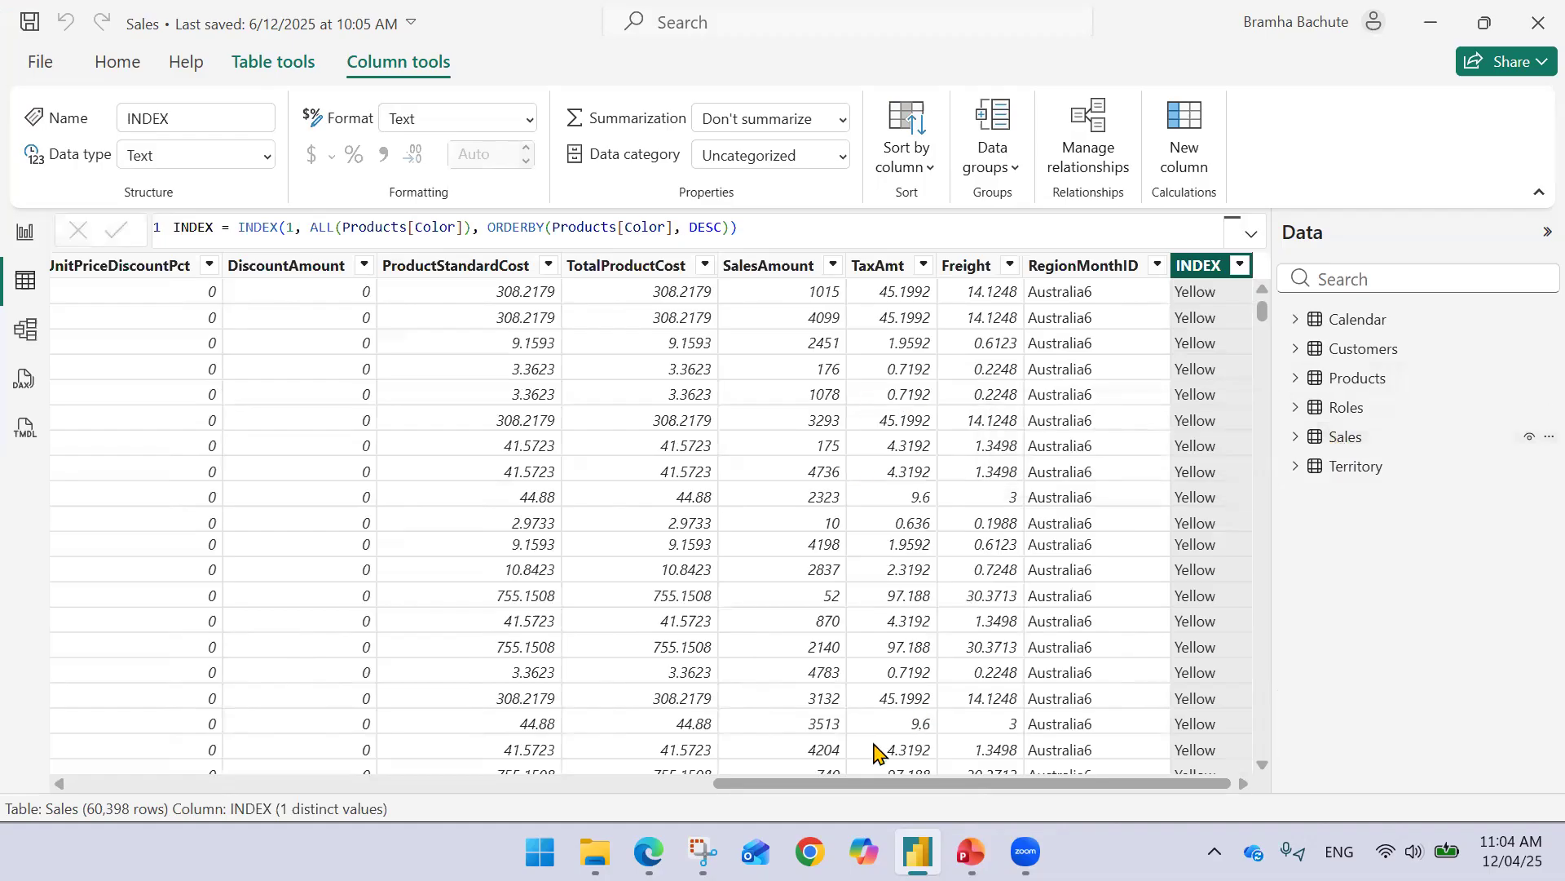
Add a calculated column named Product Name to the Sales table.
{"action": "left_click", "coordinate": [369, 784]}
{"action": "left_click", "coordinate": [368, 784]}
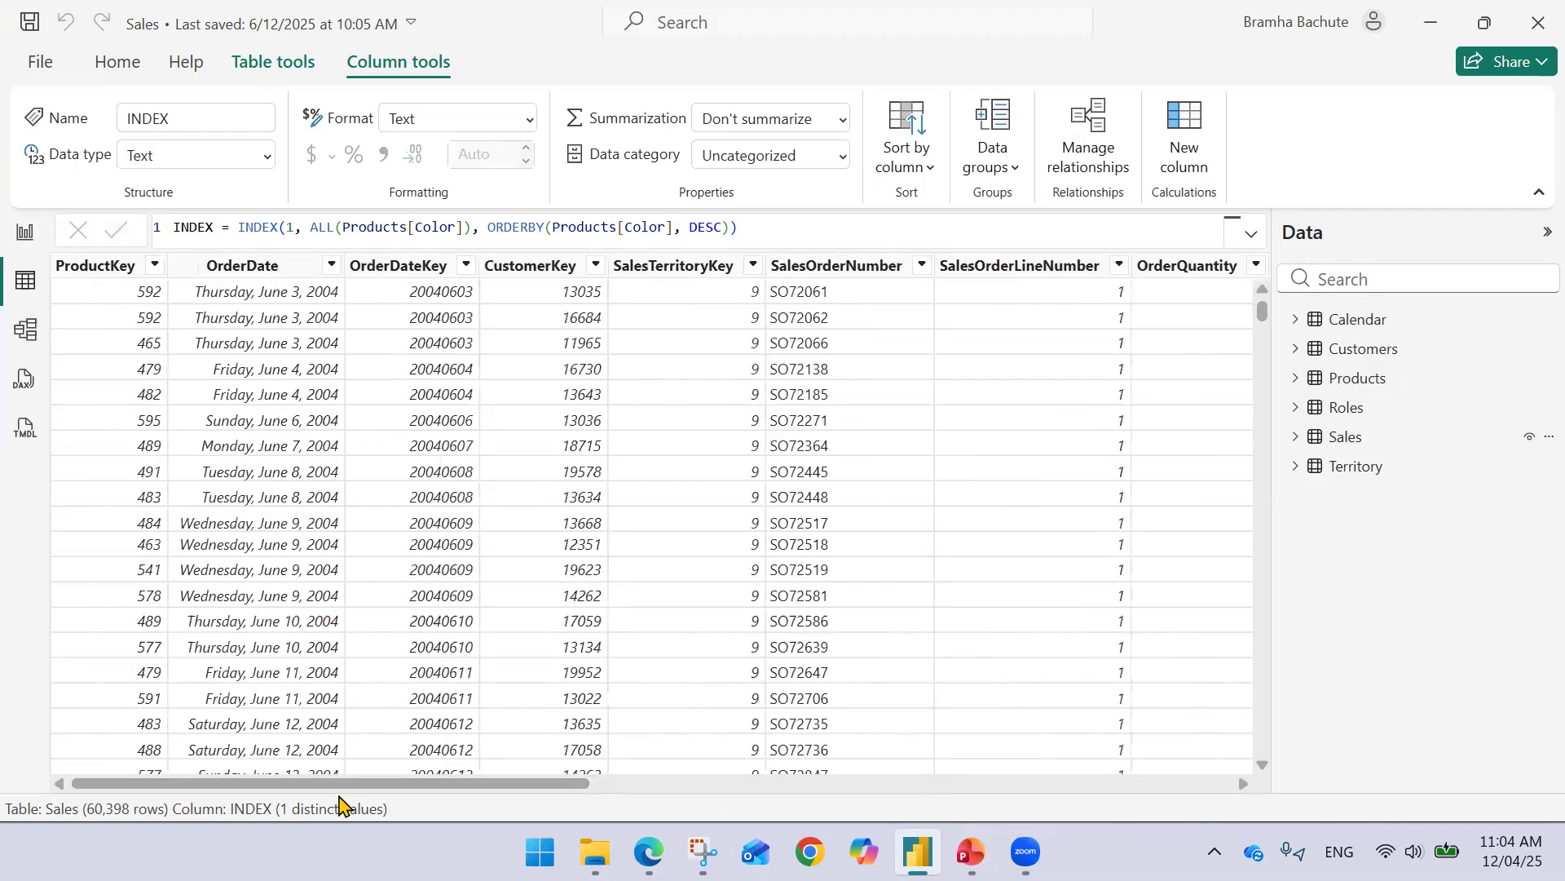
{"action": "left_click", "coordinate": [855, 784]}
{"action": "left_click", "coordinate": [855, 785]}
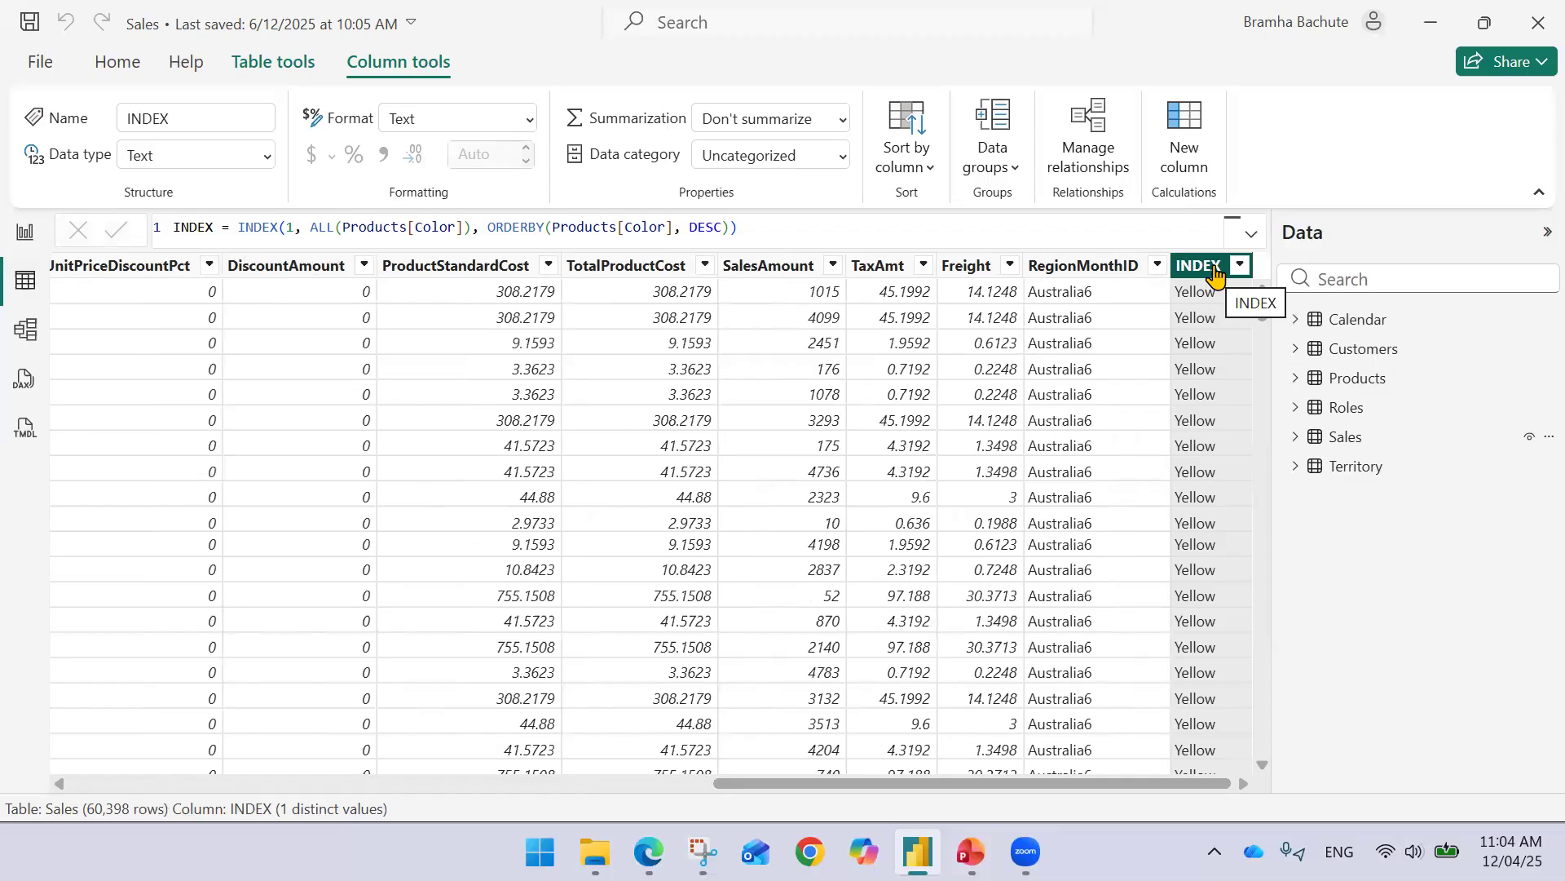
{"action": "left_click", "coordinate": [1183, 167]}
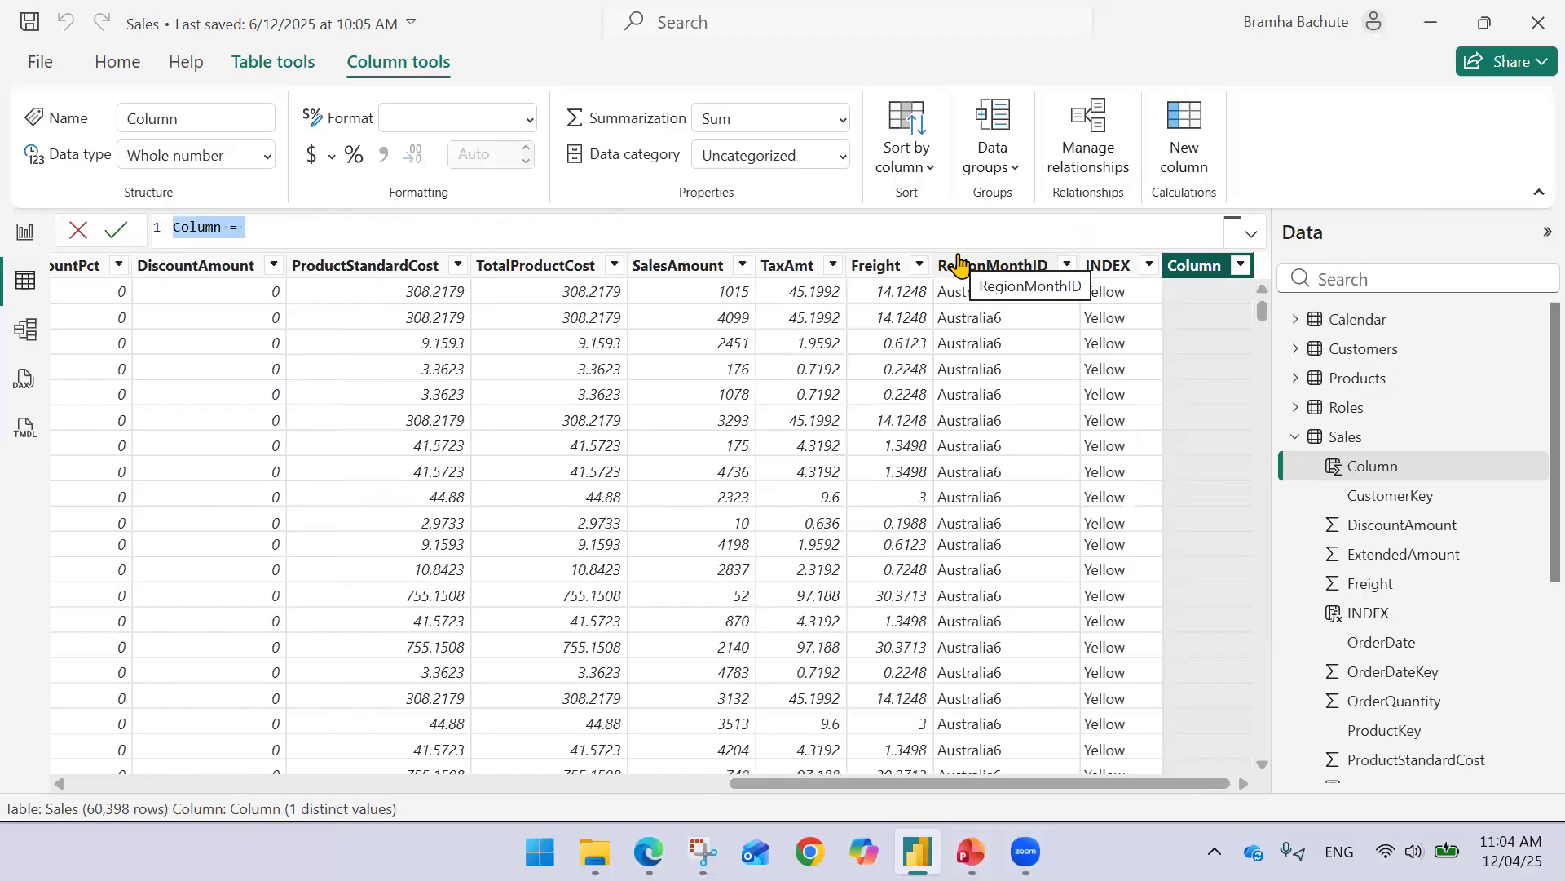
{"action": "double_click", "coordinate": [224, 225]}
{"action": "type", "text": "Produc"}
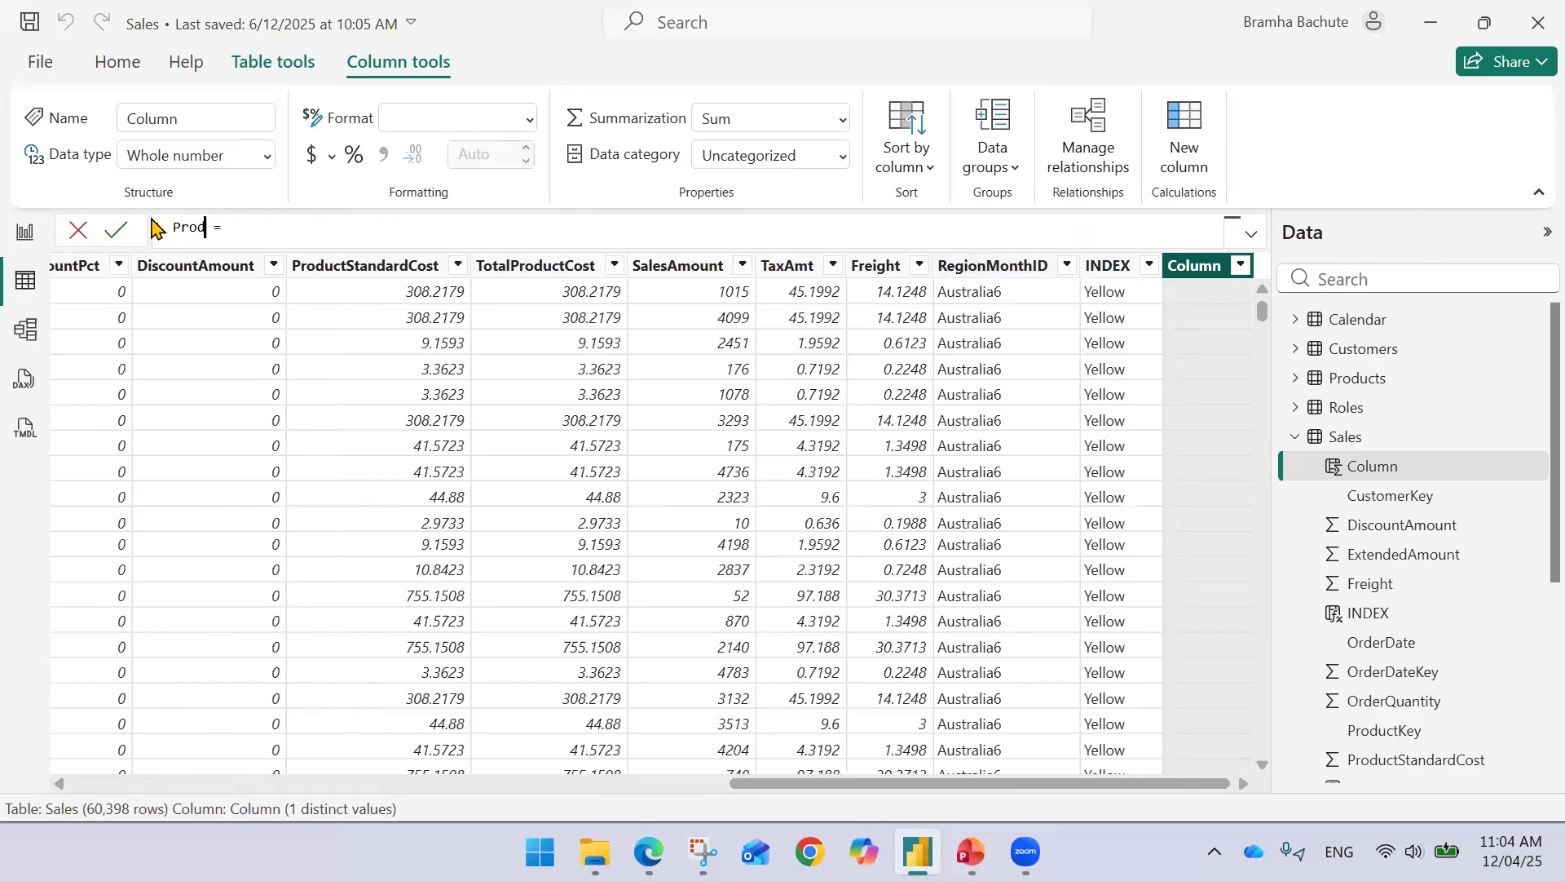
{"action": "type", "text": "t Name"}
Define the Product Name column with the formula RELATED(Products[ProductName]) and commit it.
{"action": "left_click", "coordinate": [433, 226]}
{"action": "type", "text": "Relat"}
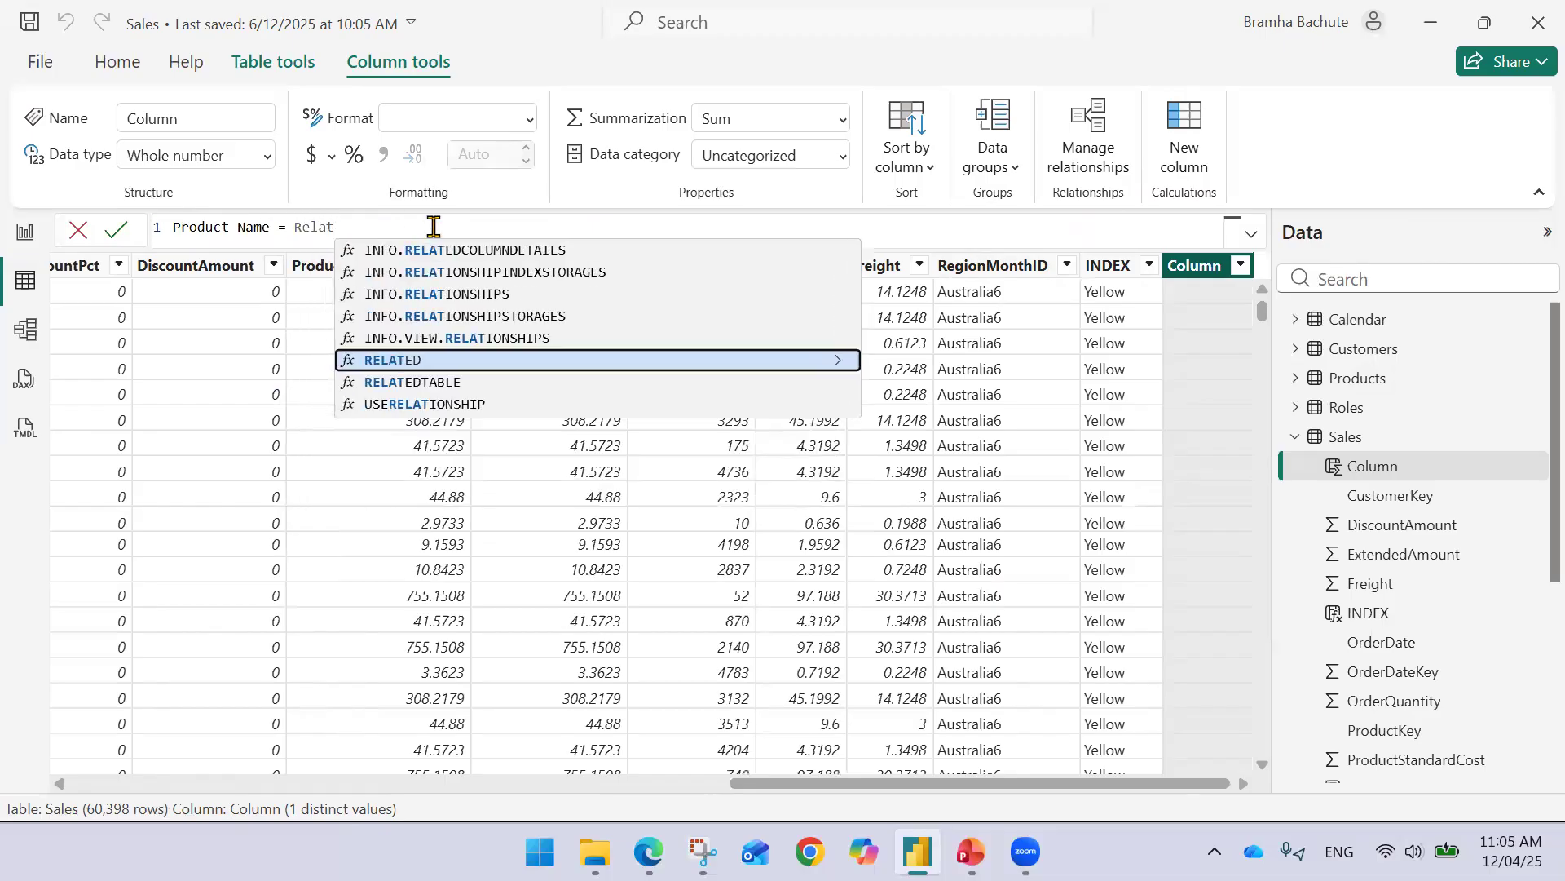
{"action": "key", "text": "Tab"}
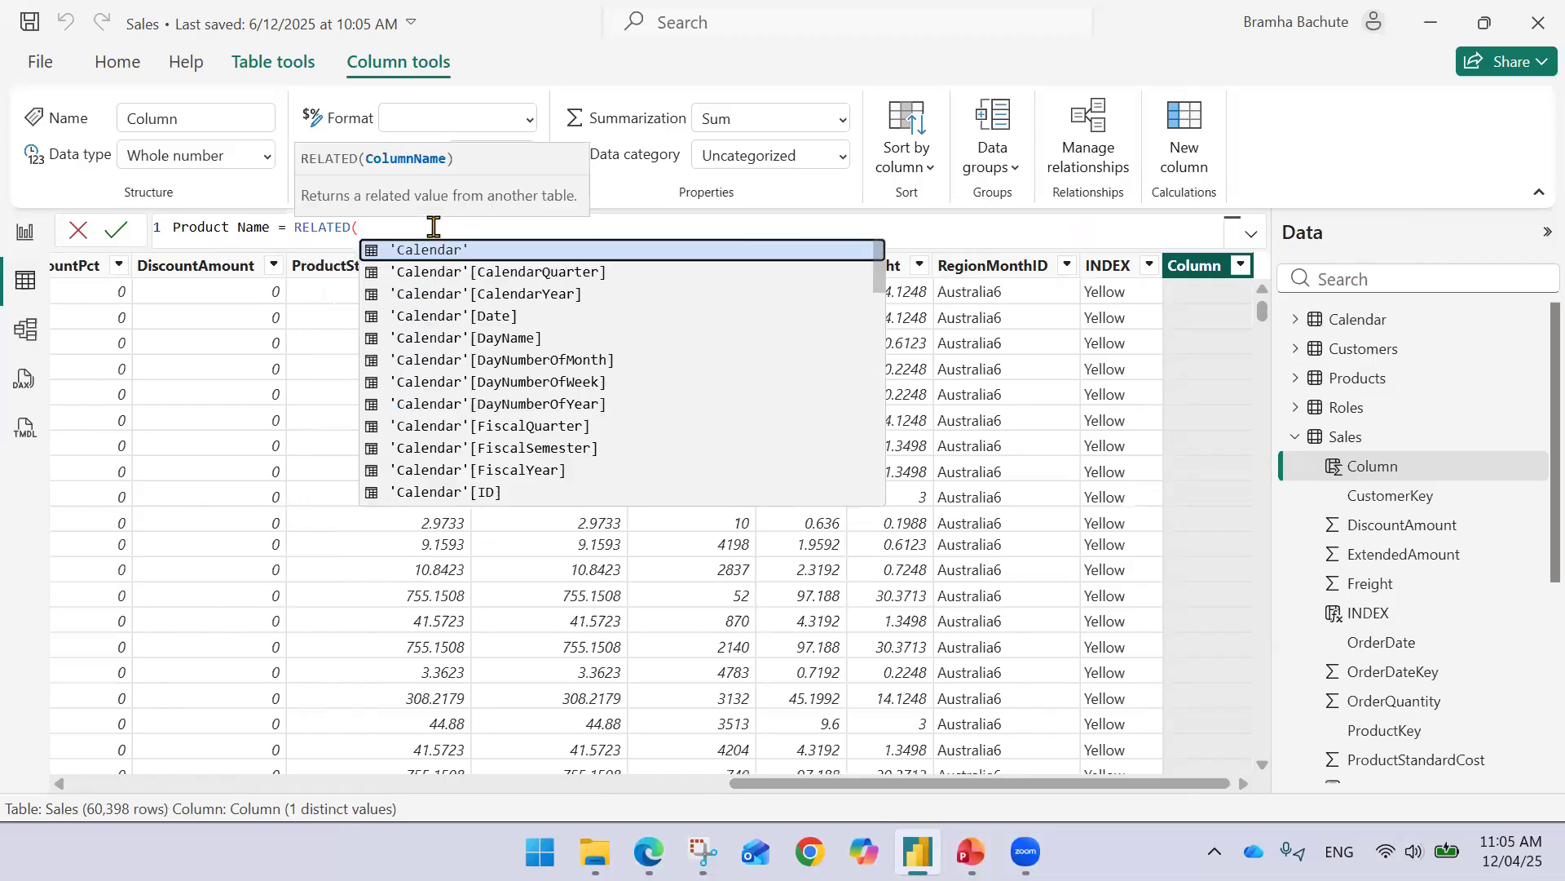
{"action": "type", "text": "Pro"}
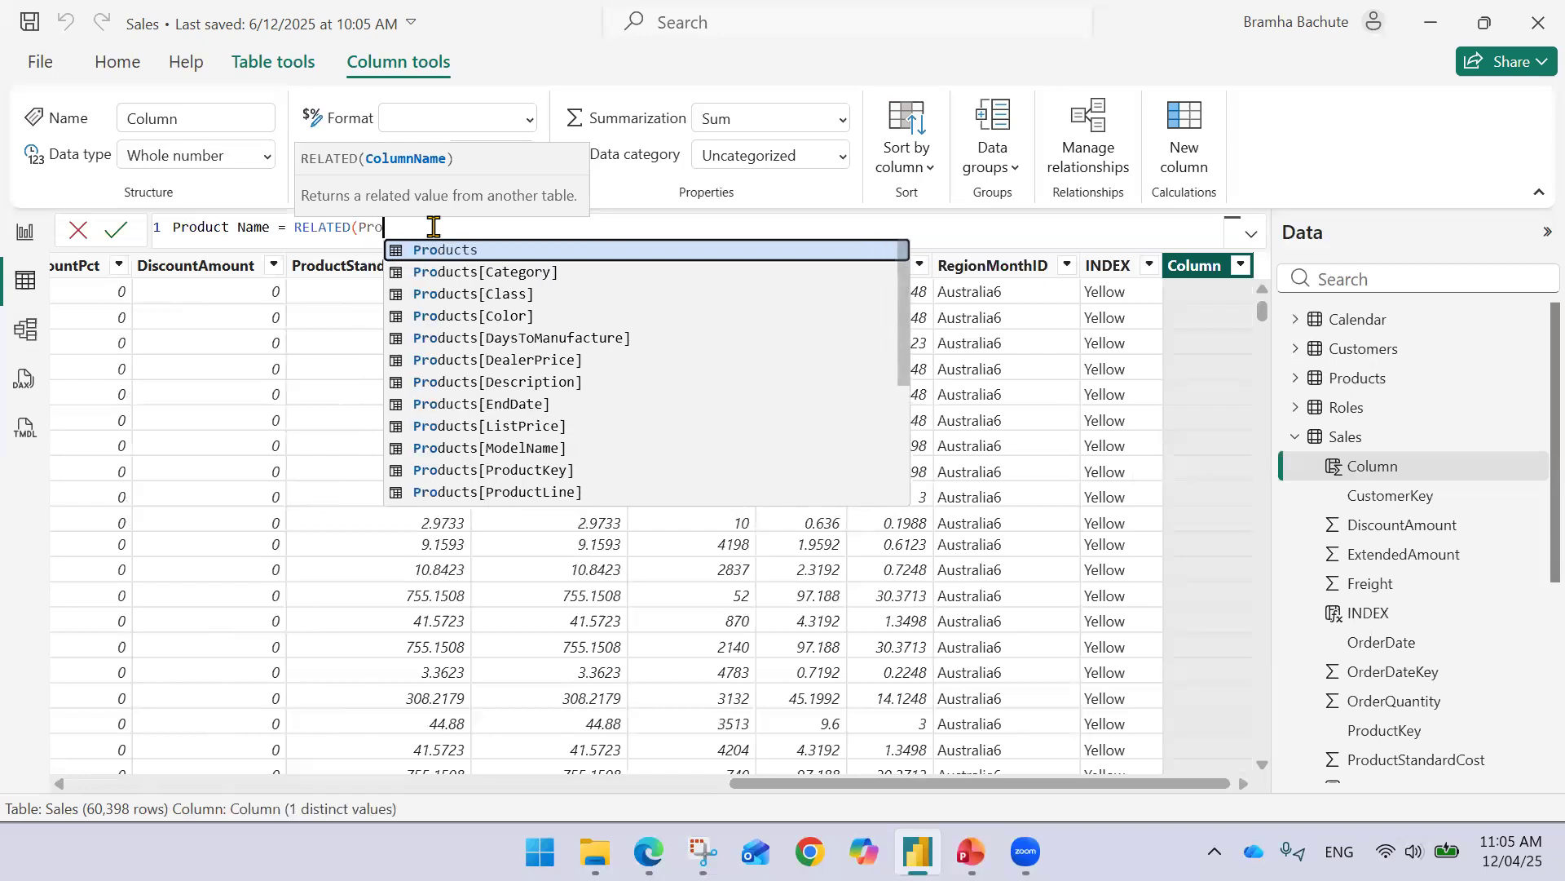
{"action": "key", "text": "Down"}
{"action": "key", "text": "Down"}
{"action": "key", "text": "Down"}
{"action": "key", "text": "Down"}
{"action": "key", "text": "Down"}
{"action": "key", "text": "Down"}
{"action": "key", "text": "Down"}
{"action": "key", "text": "Down"}
{"action": "key", "text": "Down"}
{"action": "key", "text": "Down"}
{"action": "key", "text": "Down"}
{"action": "key", "text": "Down"}
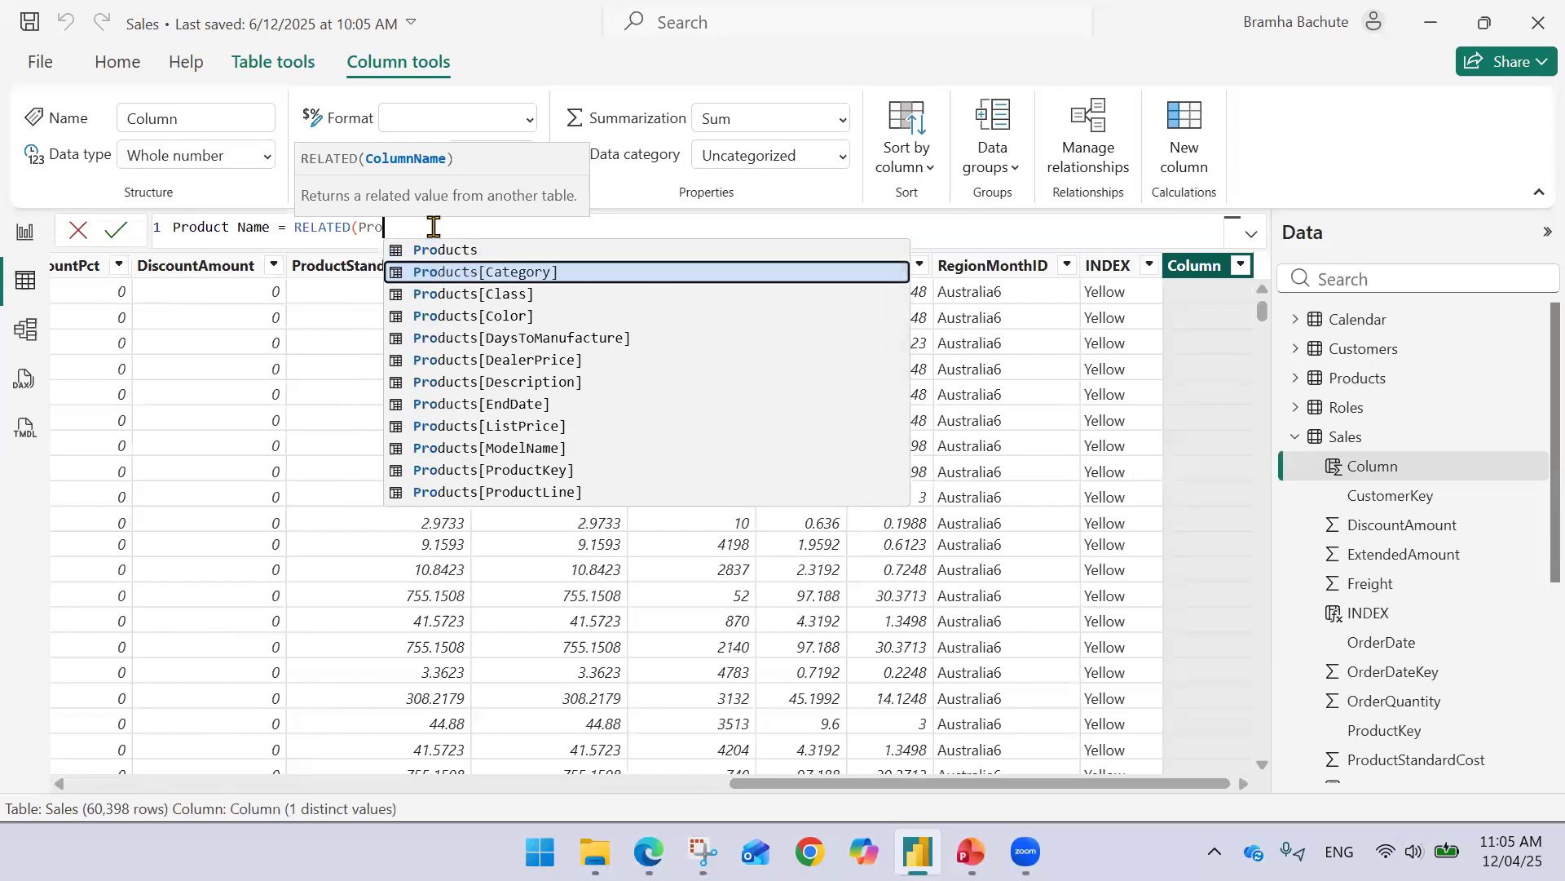
{"action": "key", "text": "Down"}
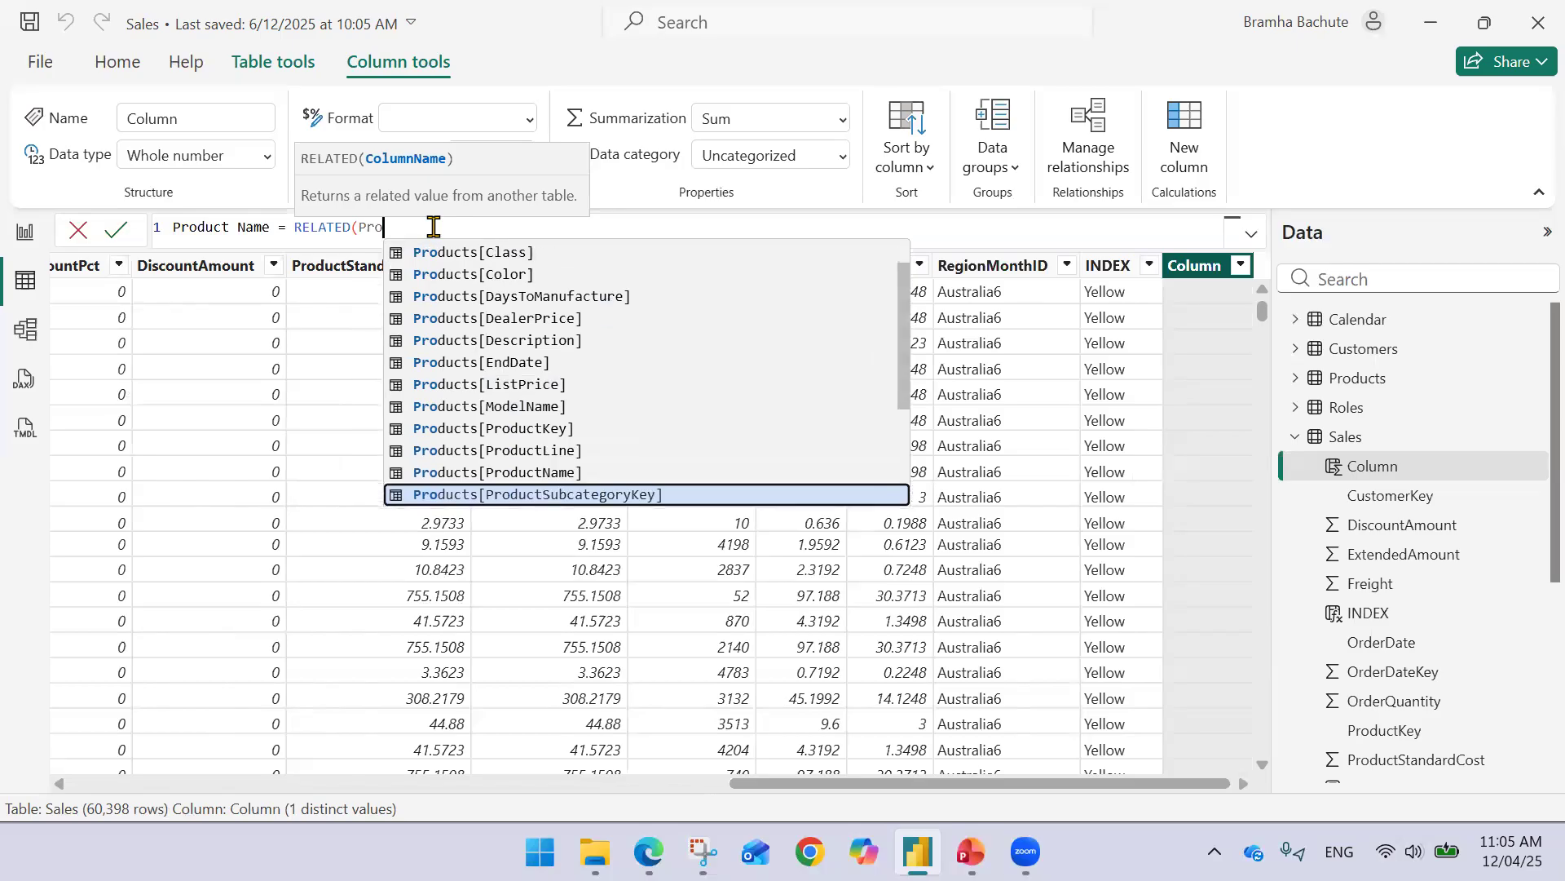
{"action": "key", "text": "Up"}
{"action": "key", "text": "Tab"}
{"action": "type", "text": ")"}
{"action": "key", "text": "Return"}
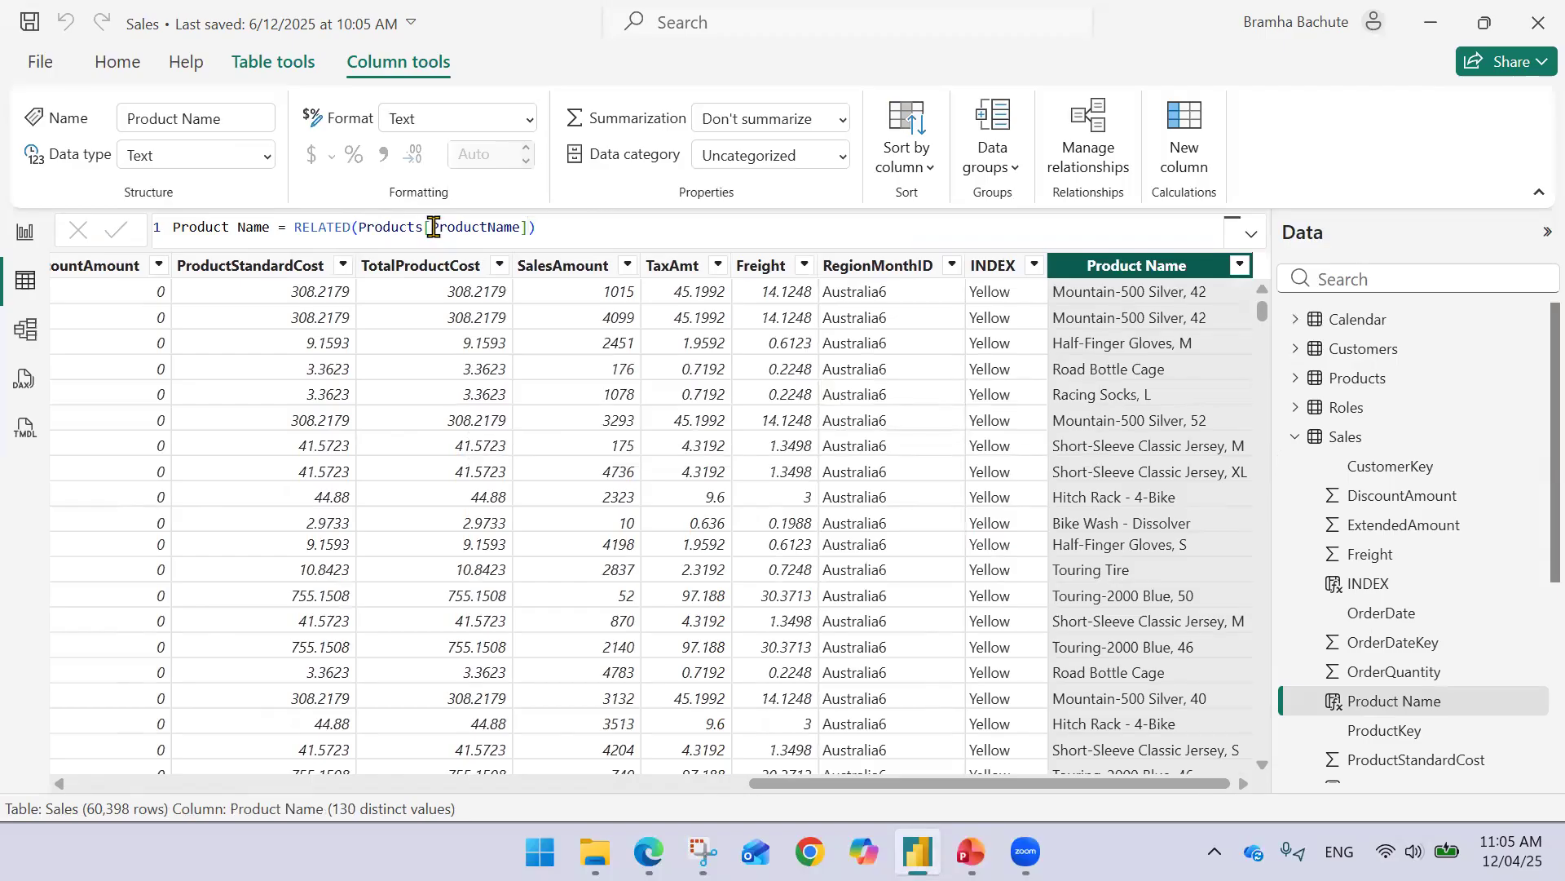
Select the first ProductKey value in the Sales table and display the Products table data for comparison.
{"action": "left_click_drag", "start_coordinate": [797, 784], "coordinate": [3, 785]}
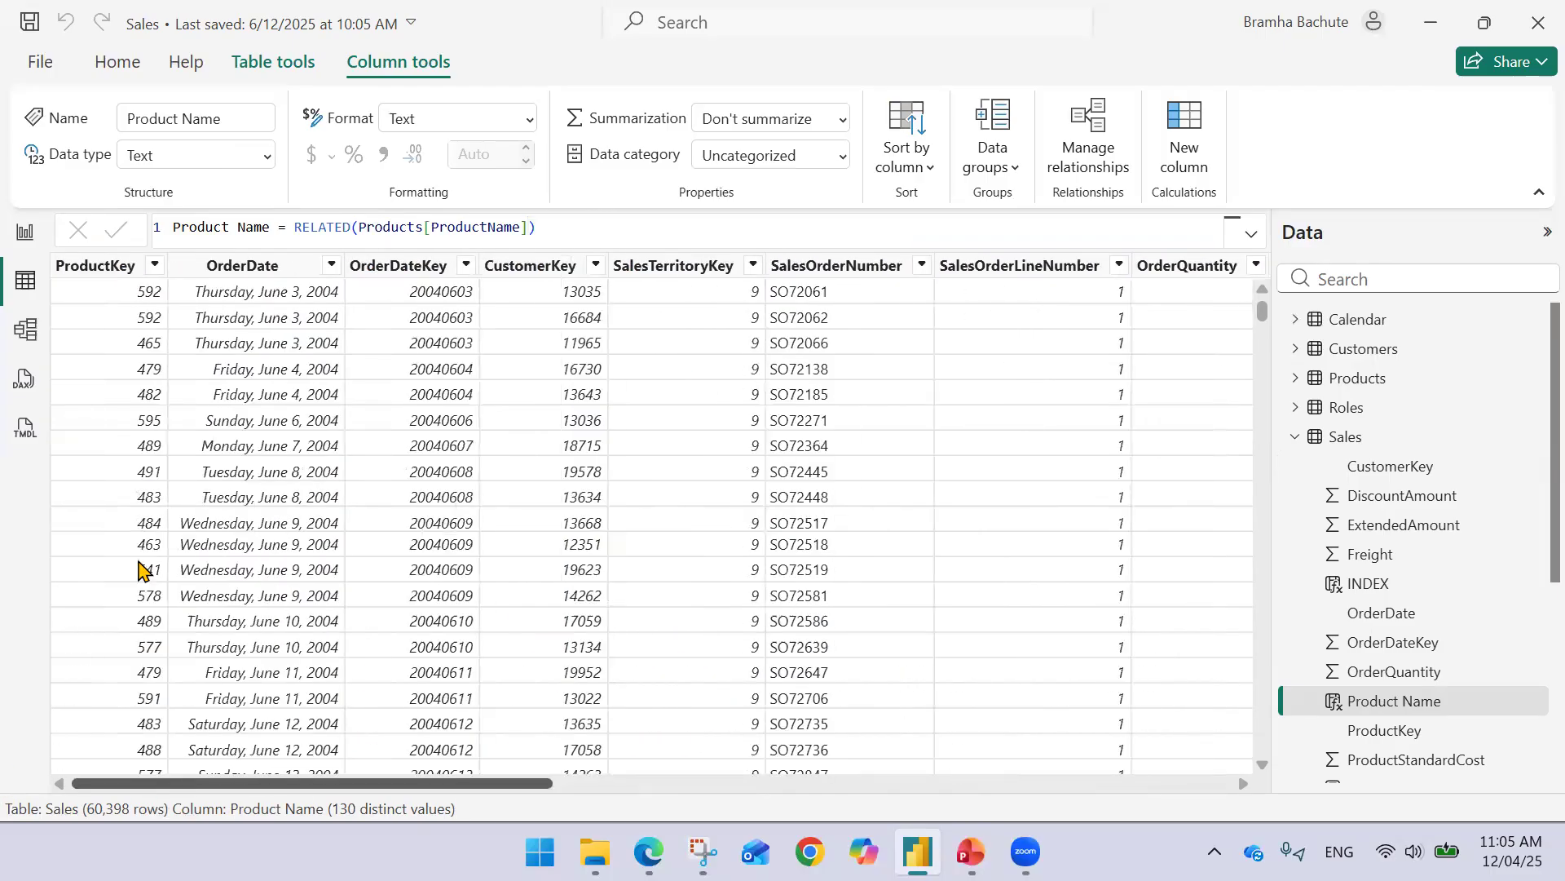
{"action": "left_click", "coordinate": [54, 365]}
{"action": "left_click", "coordinate": [1296, 437]}
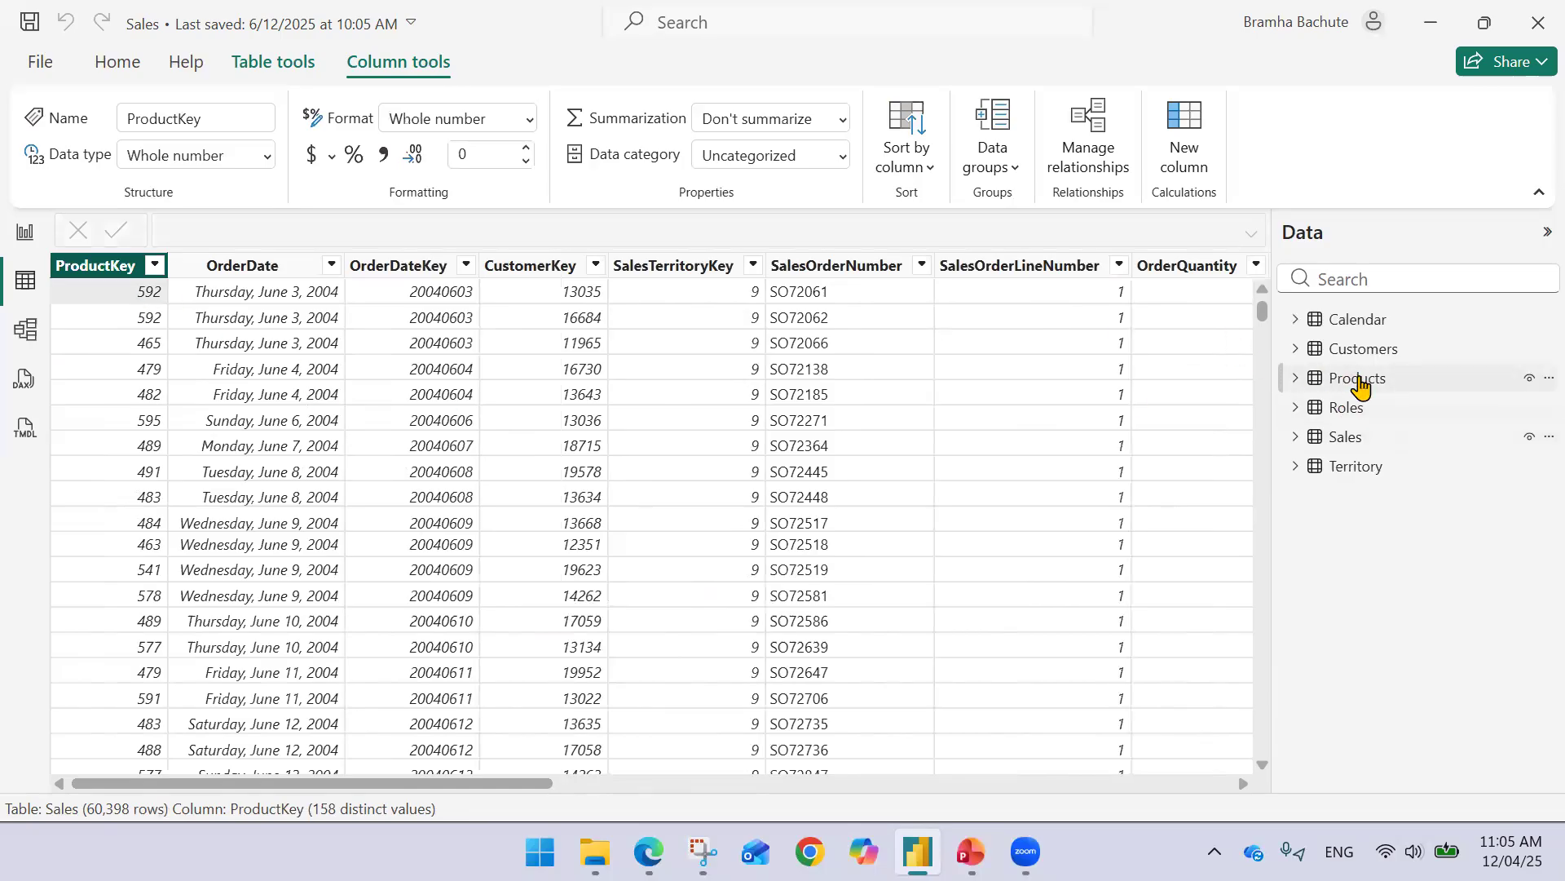
{"action": "left_click", "coordinate": [1357, 381]}
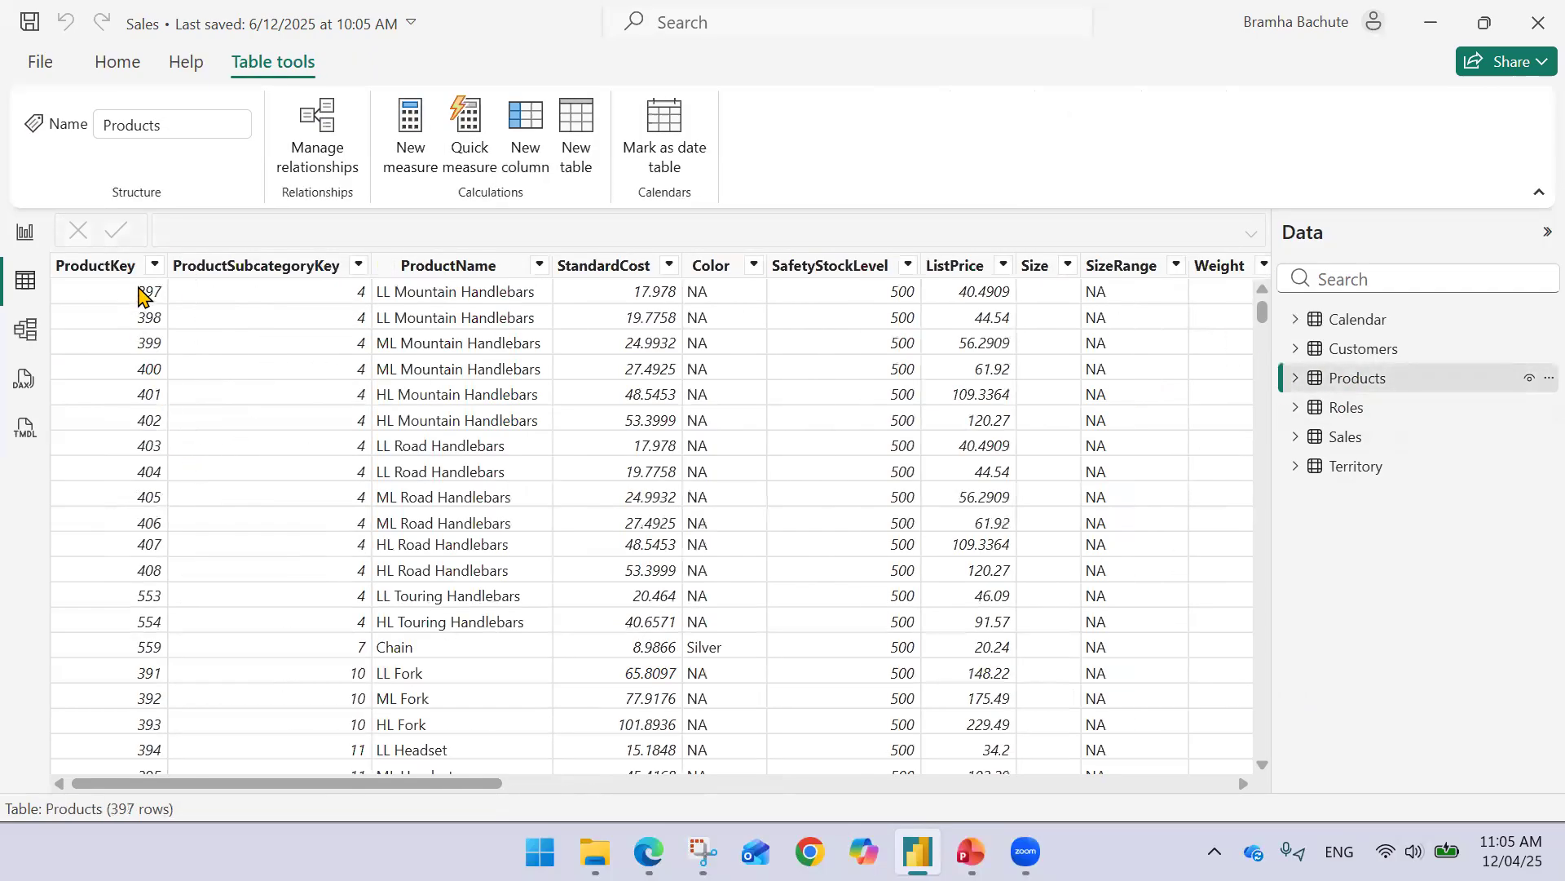
Filter the Products table to ProductKey 592 and select the ProductName column to check the matching product name.
{"action": "left_click", "coordinate": [155, 265]}
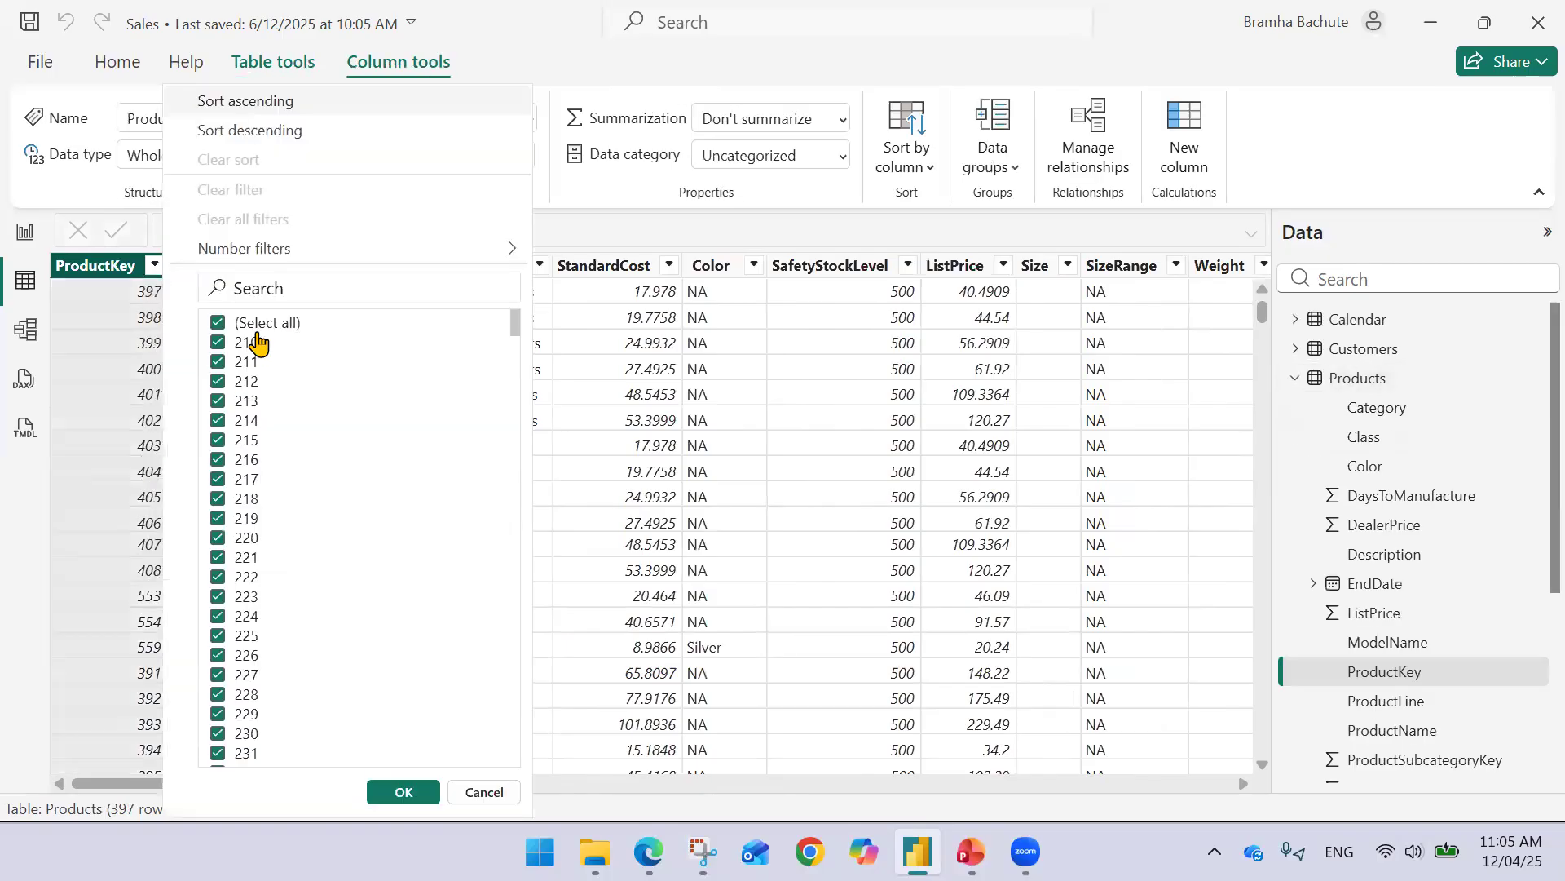
{"action": "left_click", "coordinate": [278, 287]}
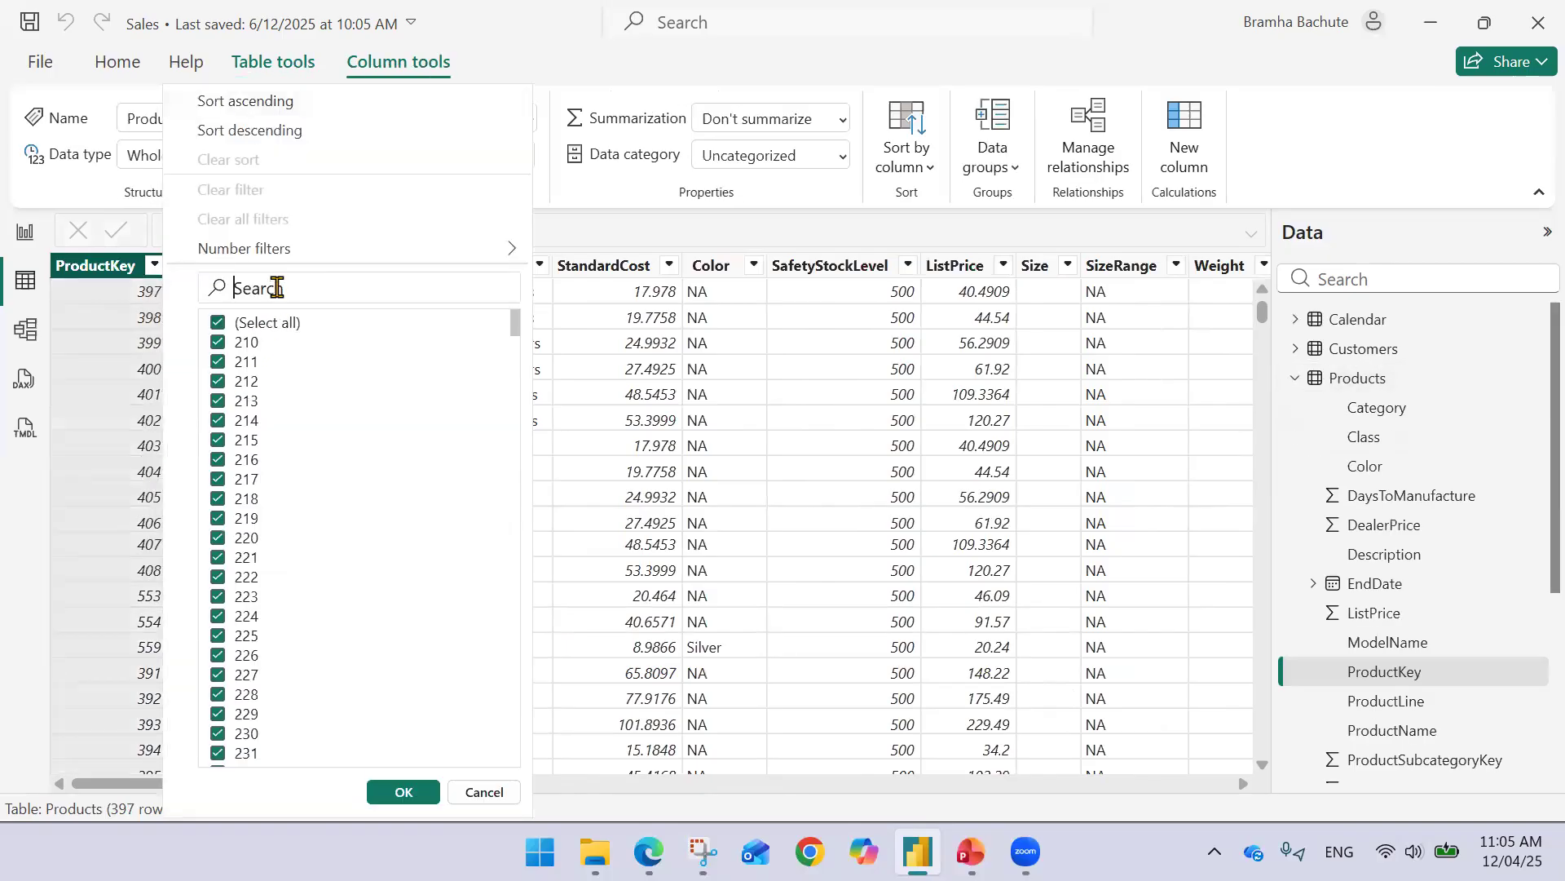
{"action": "type", "text": "592"}
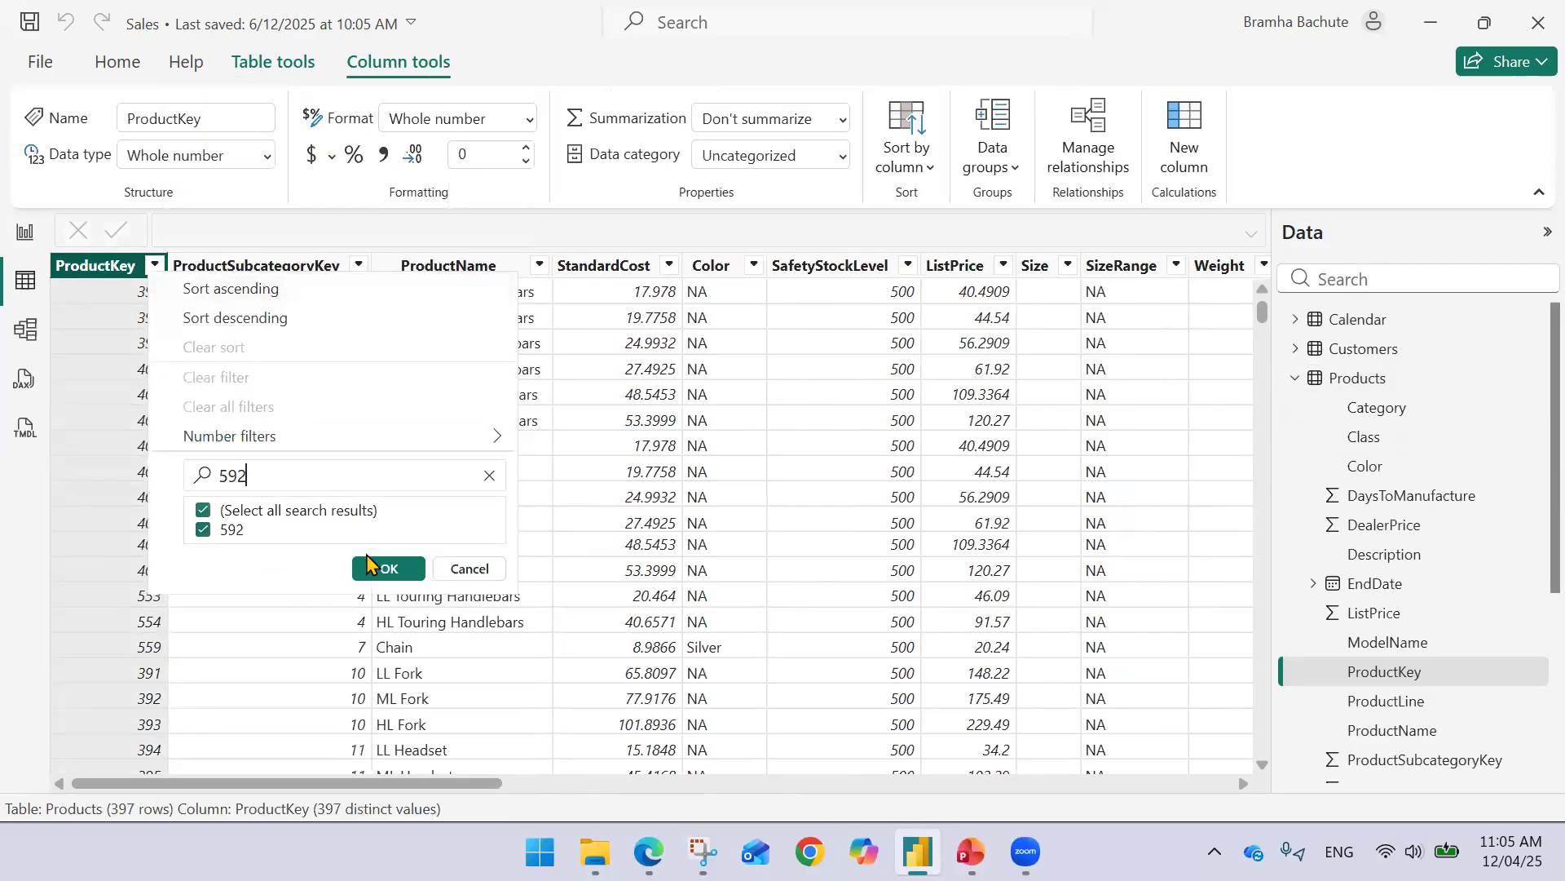
{"action": "left_click", "coordinate": [380, 570]}
{"action": "left_click_drag", "start_coordinate": [227, 784], "coordinate": [104, 751]}
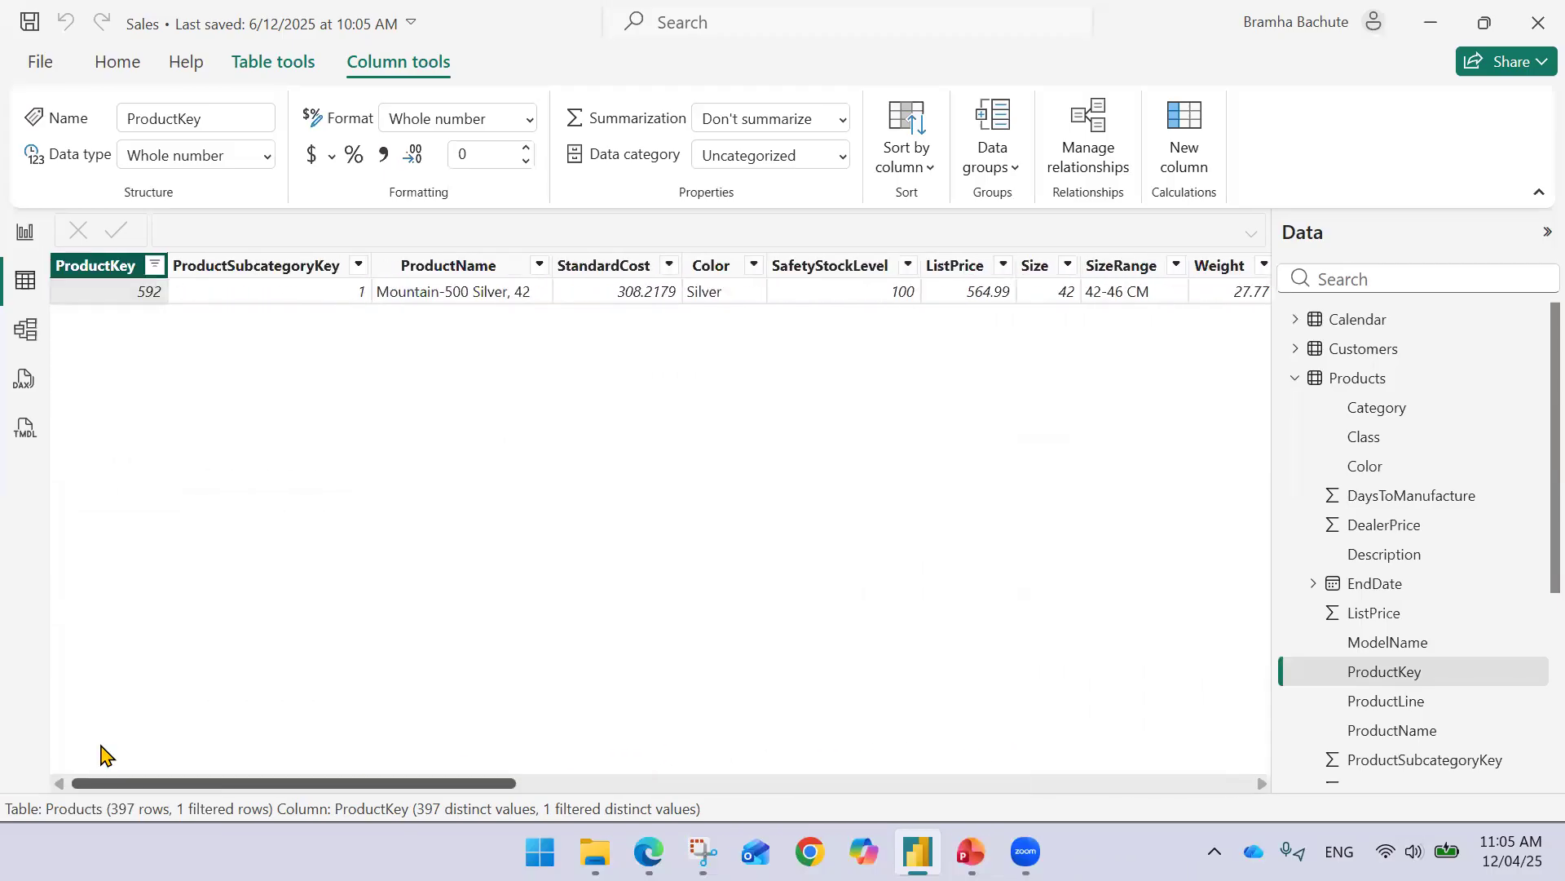
{"action": "left_click", "coordinate": [468, 268]}
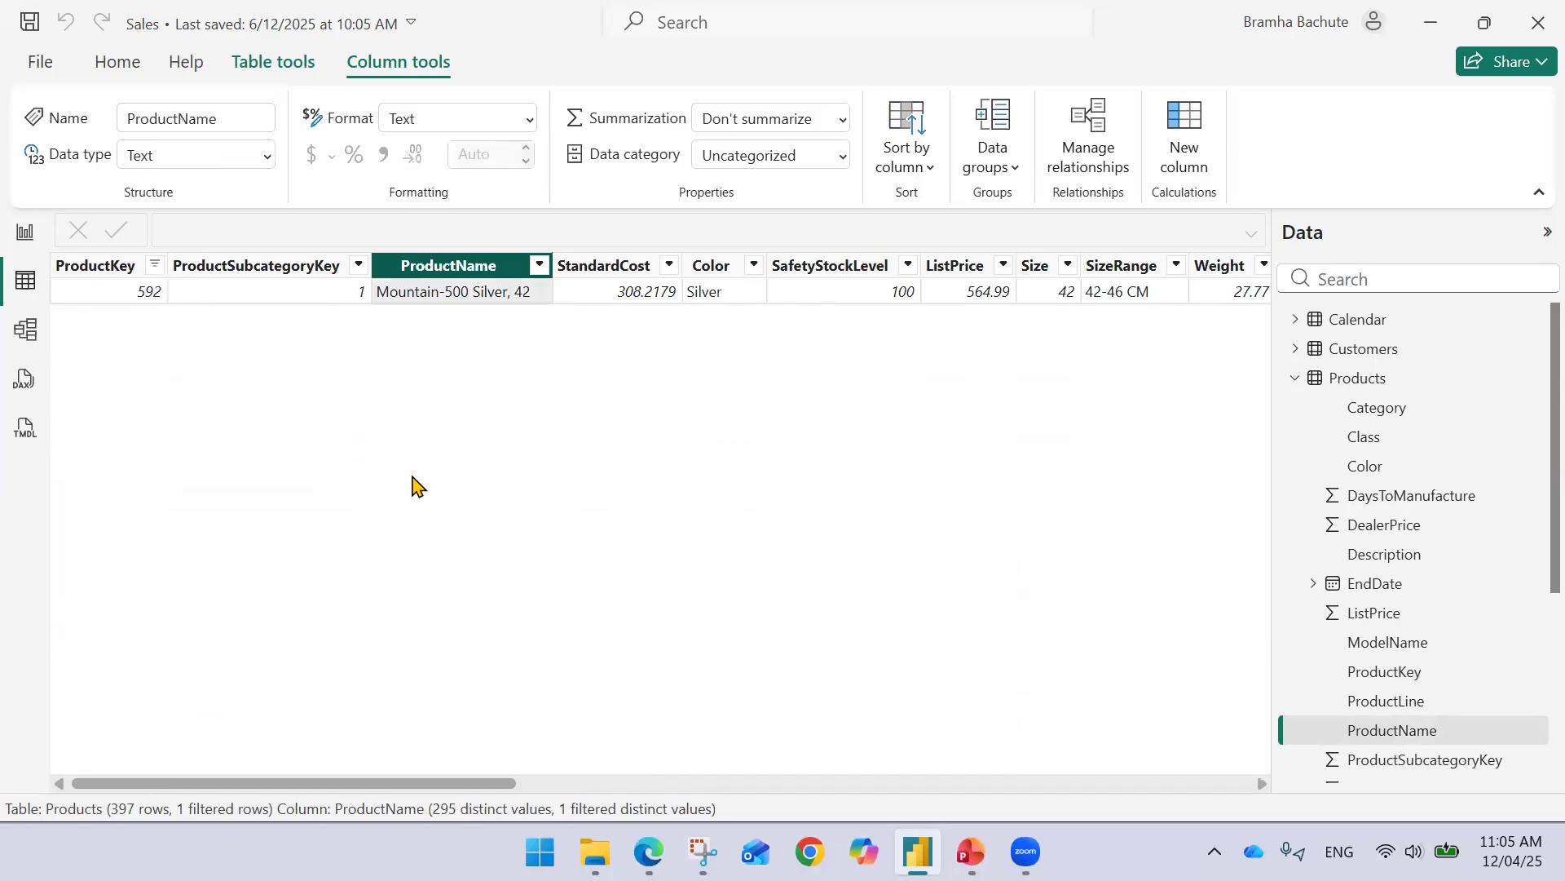
Display the Sales table data and filter its ProductKey column to 592.
{"action": "left_click", "coordinate": [1295, 380]}
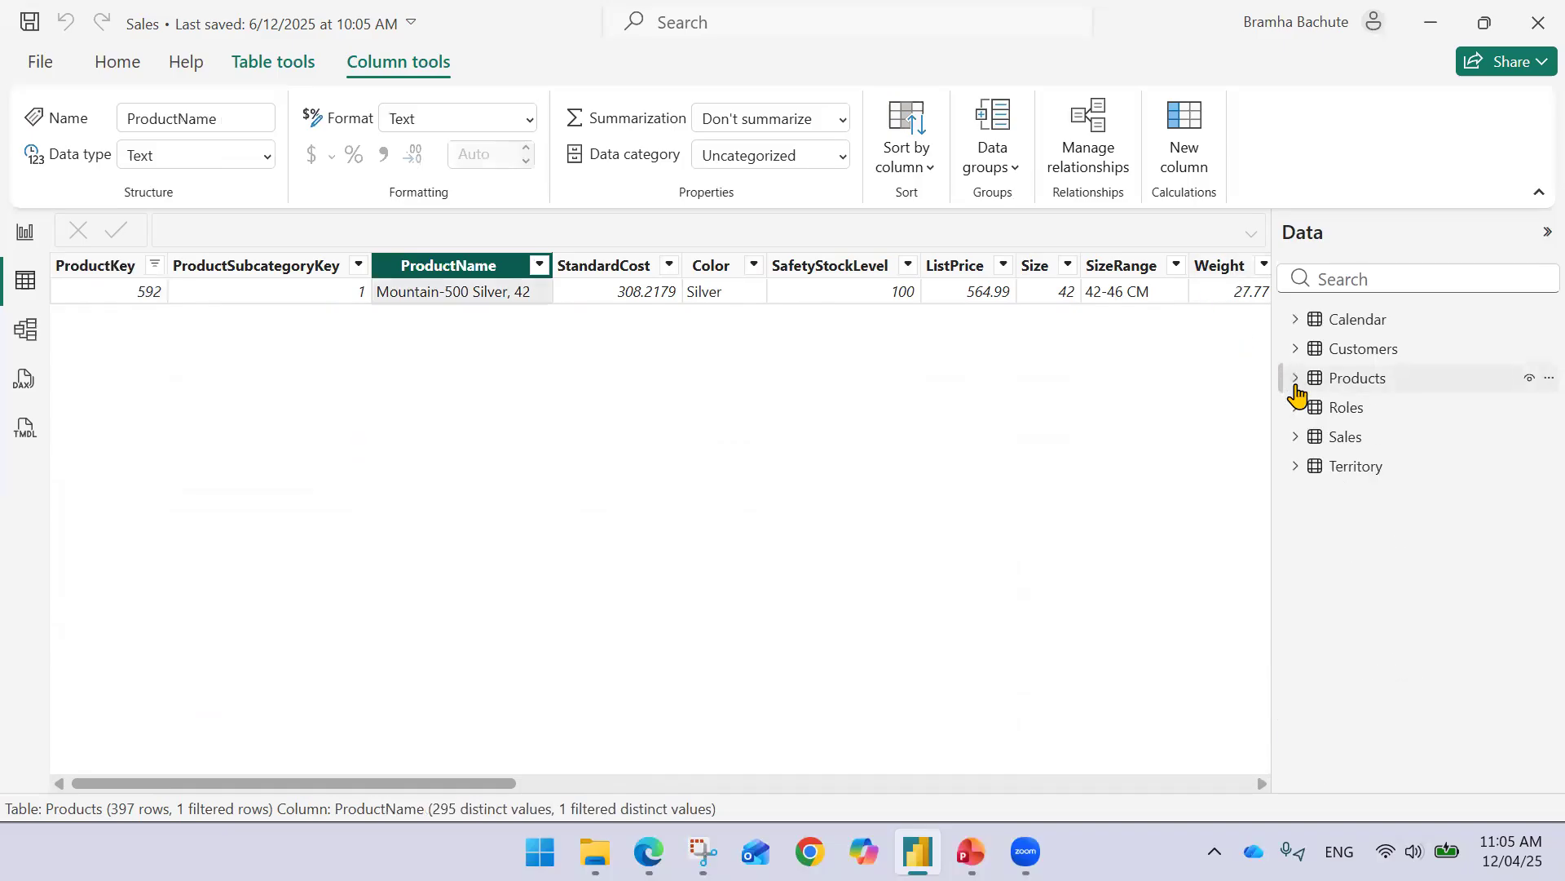
{"action": "left_click", "coordinate": [1346, 440]}
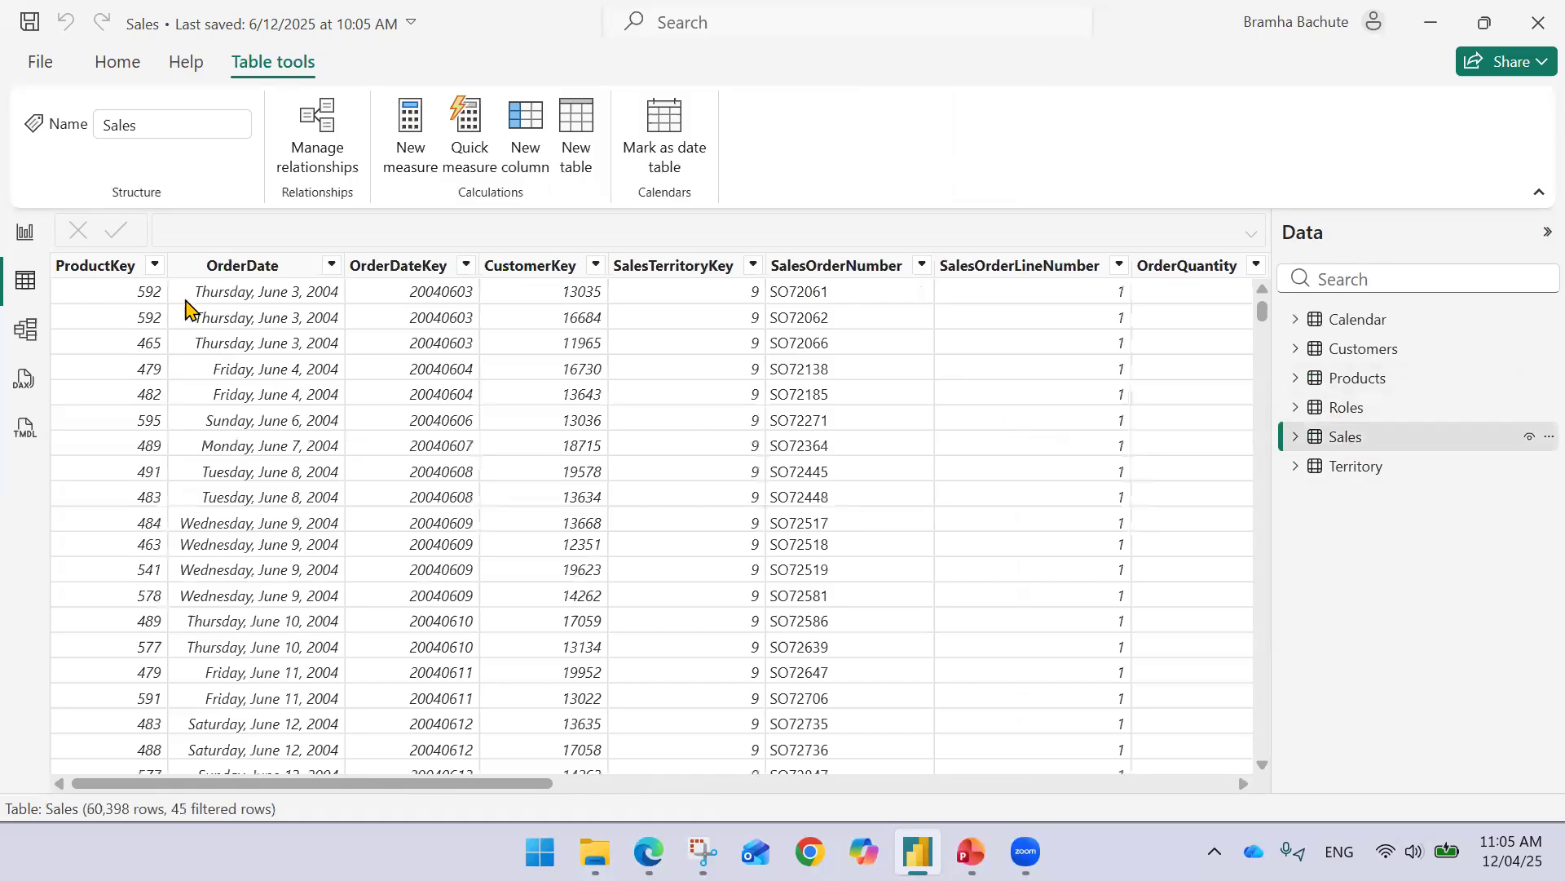
{"action": "left_click", "coordinate": [154, 265]}
{"action": "left_click", "coordinate": [256, 289]}
{"action": "type", "text": "592"}
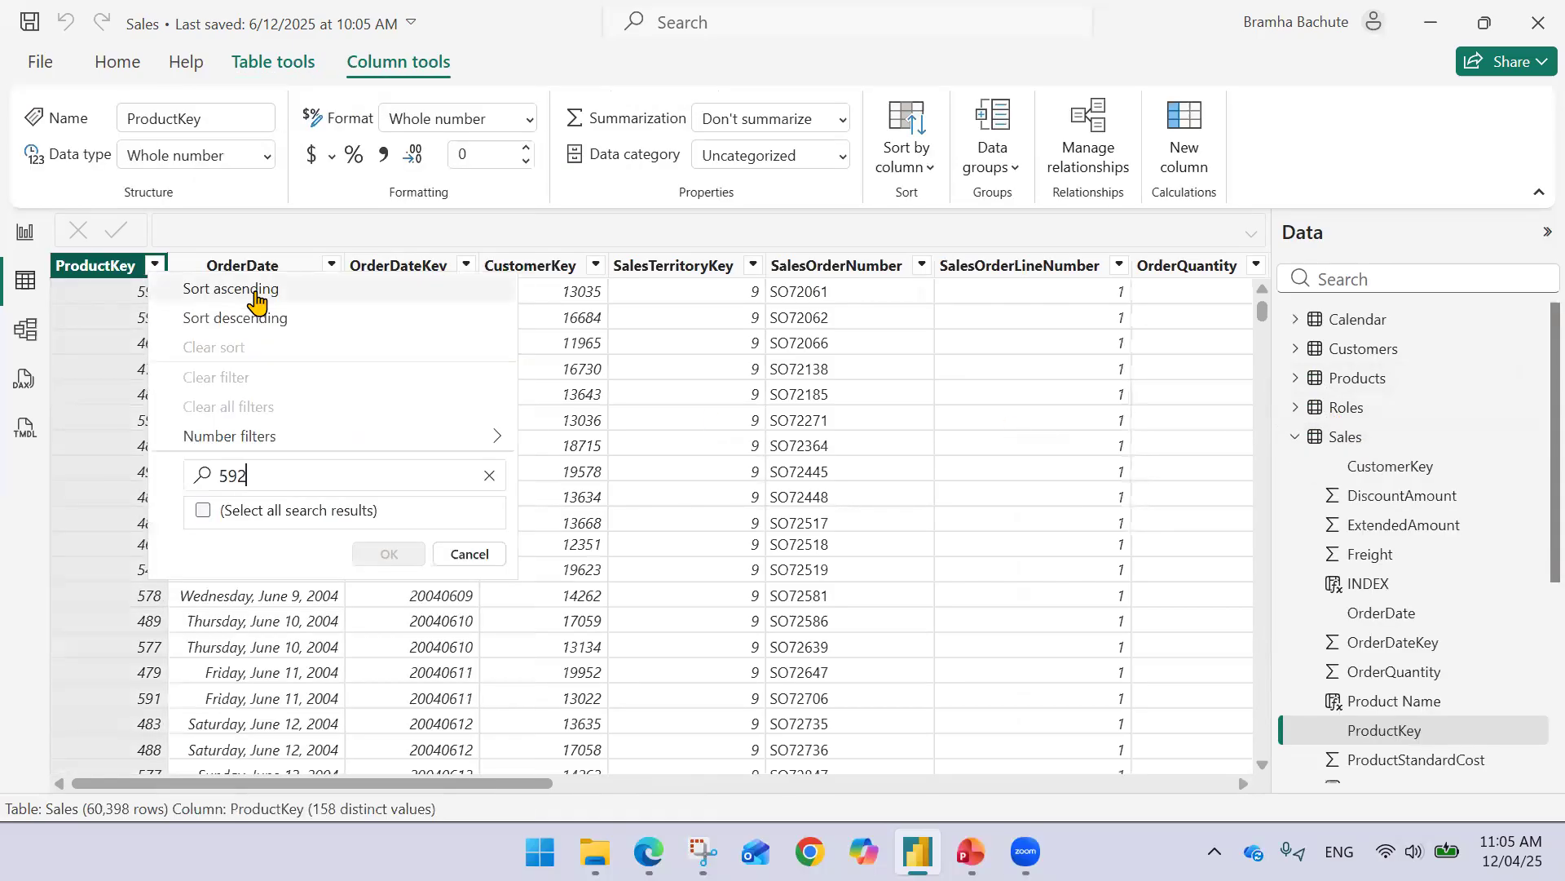
{"action": "left_click", "coordinate": [385, 568]}
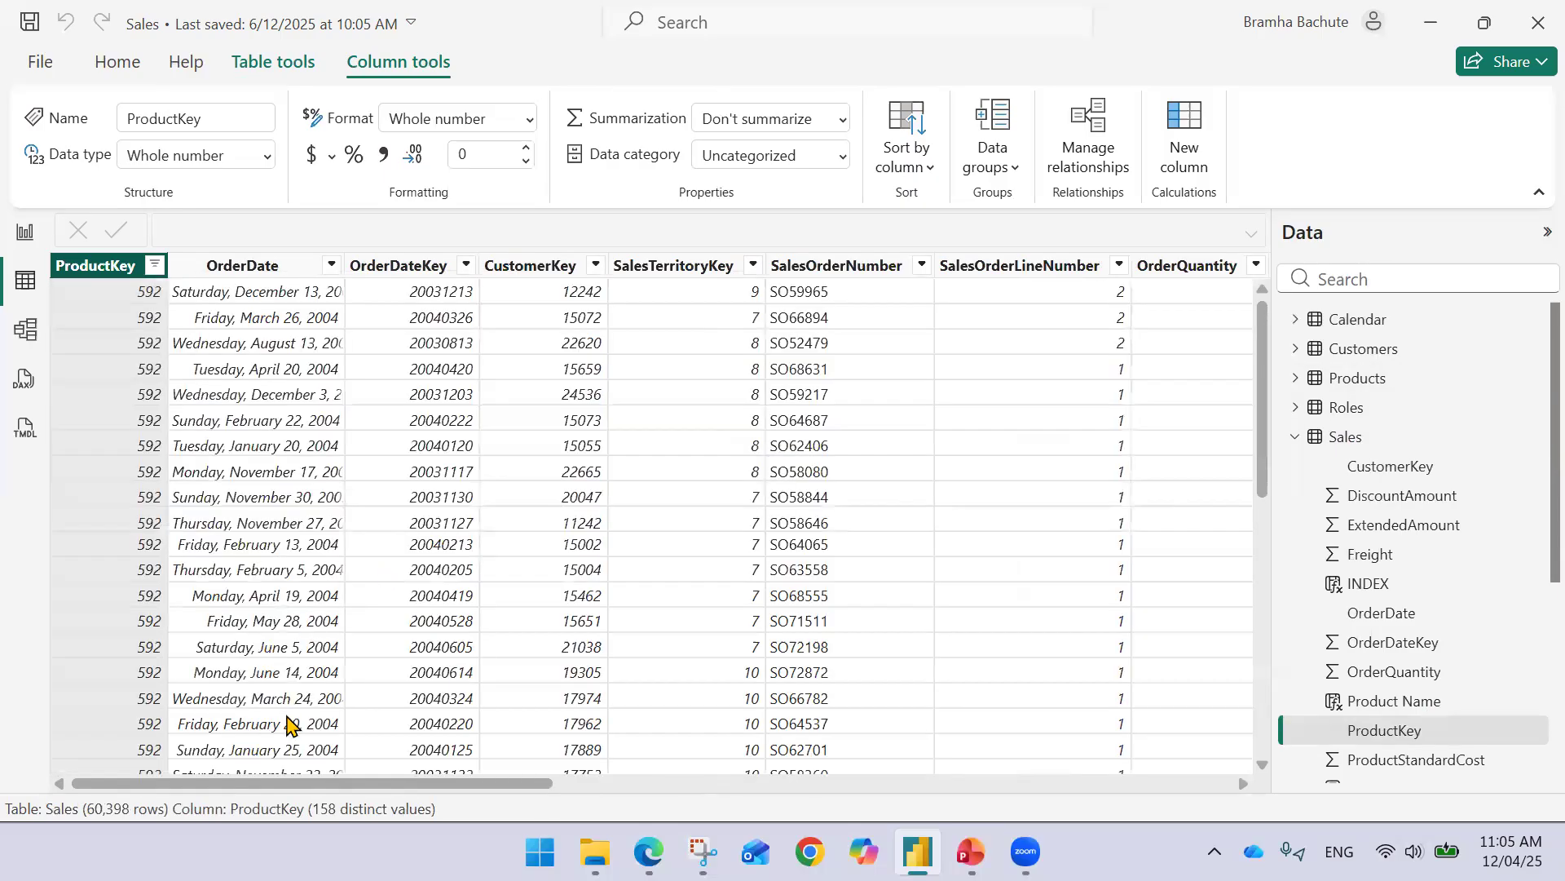
Check which Product Name values the filtered Sales rows contain, and clear the ProductKey filter.
{"action": "left_click_drag", "start_coordinate": [272, 782], "coordinate": [1072, 767]}
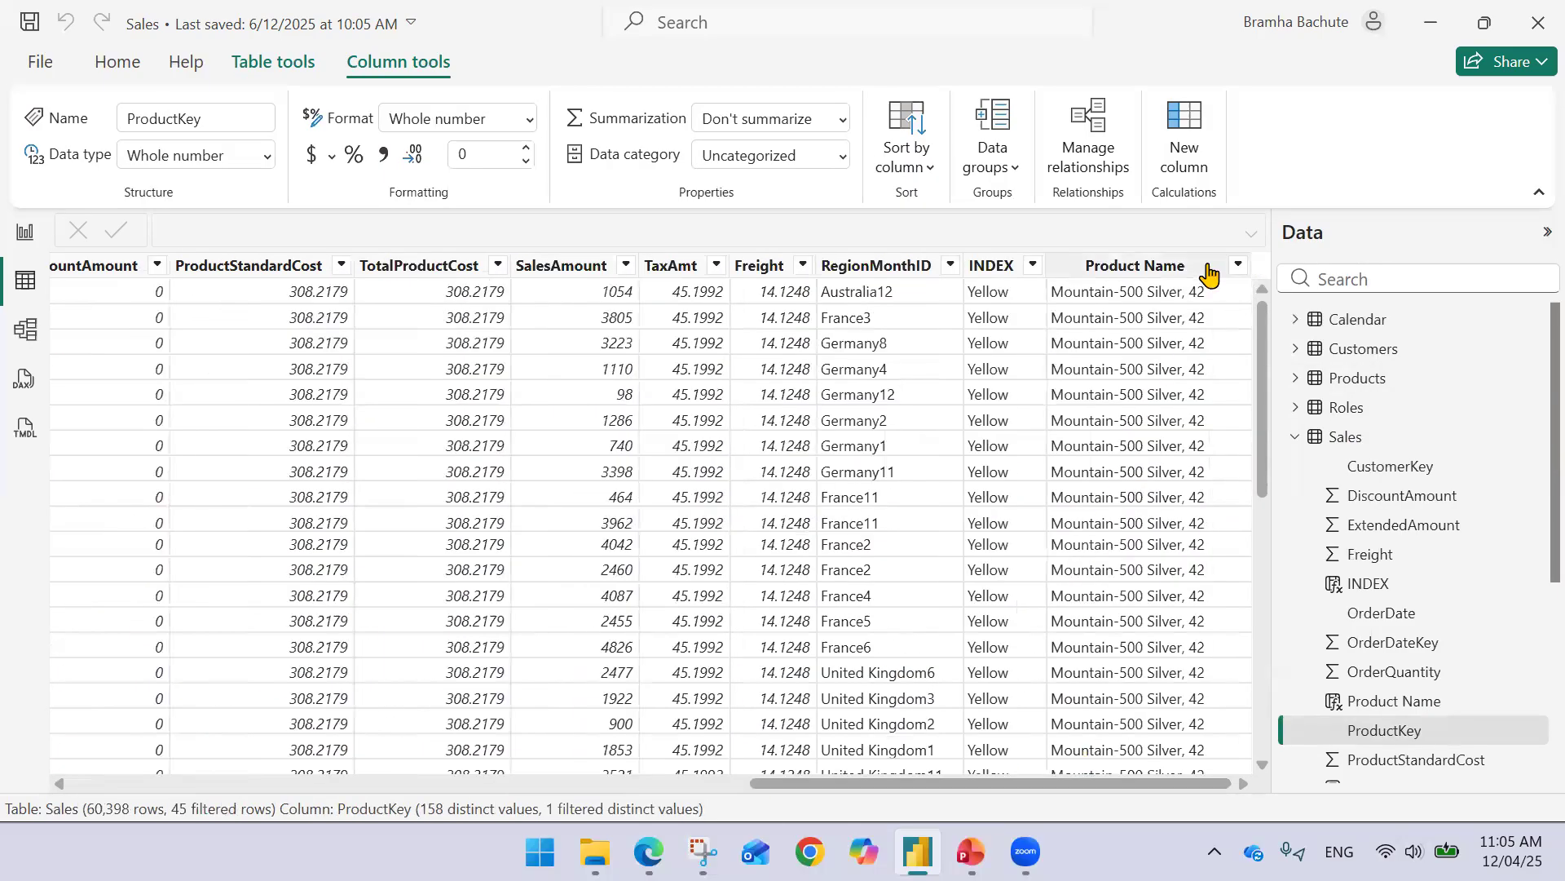
{"action": "left_click", "coordinate": [1231, 267]}
{"action": "left_click", "coordinate": [1235, 266]}
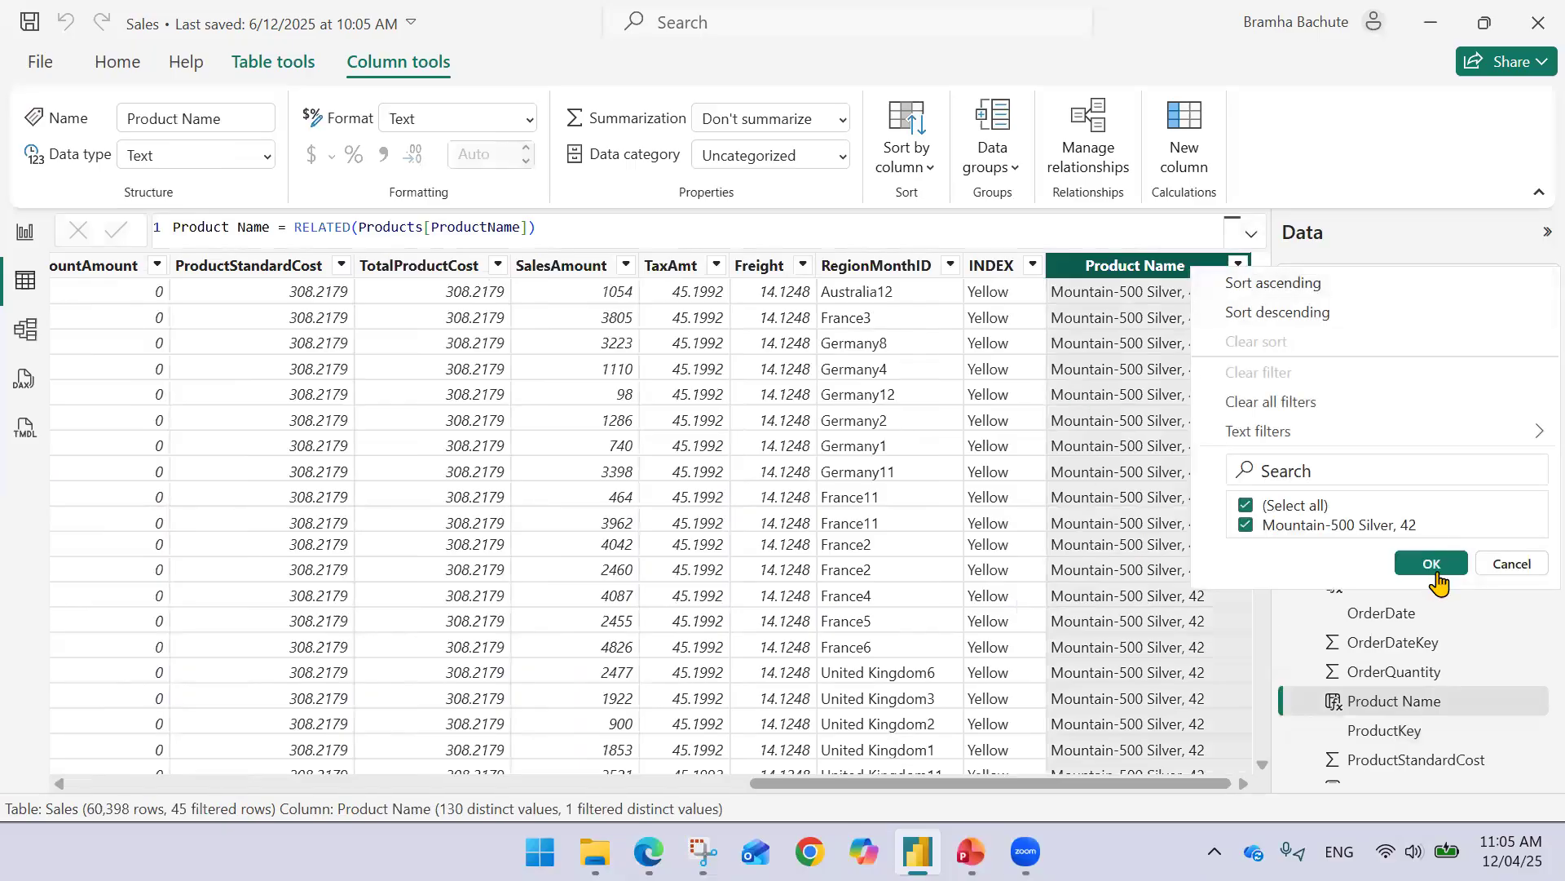
{"action": "left_click", "coordinate": [1488, 564]}
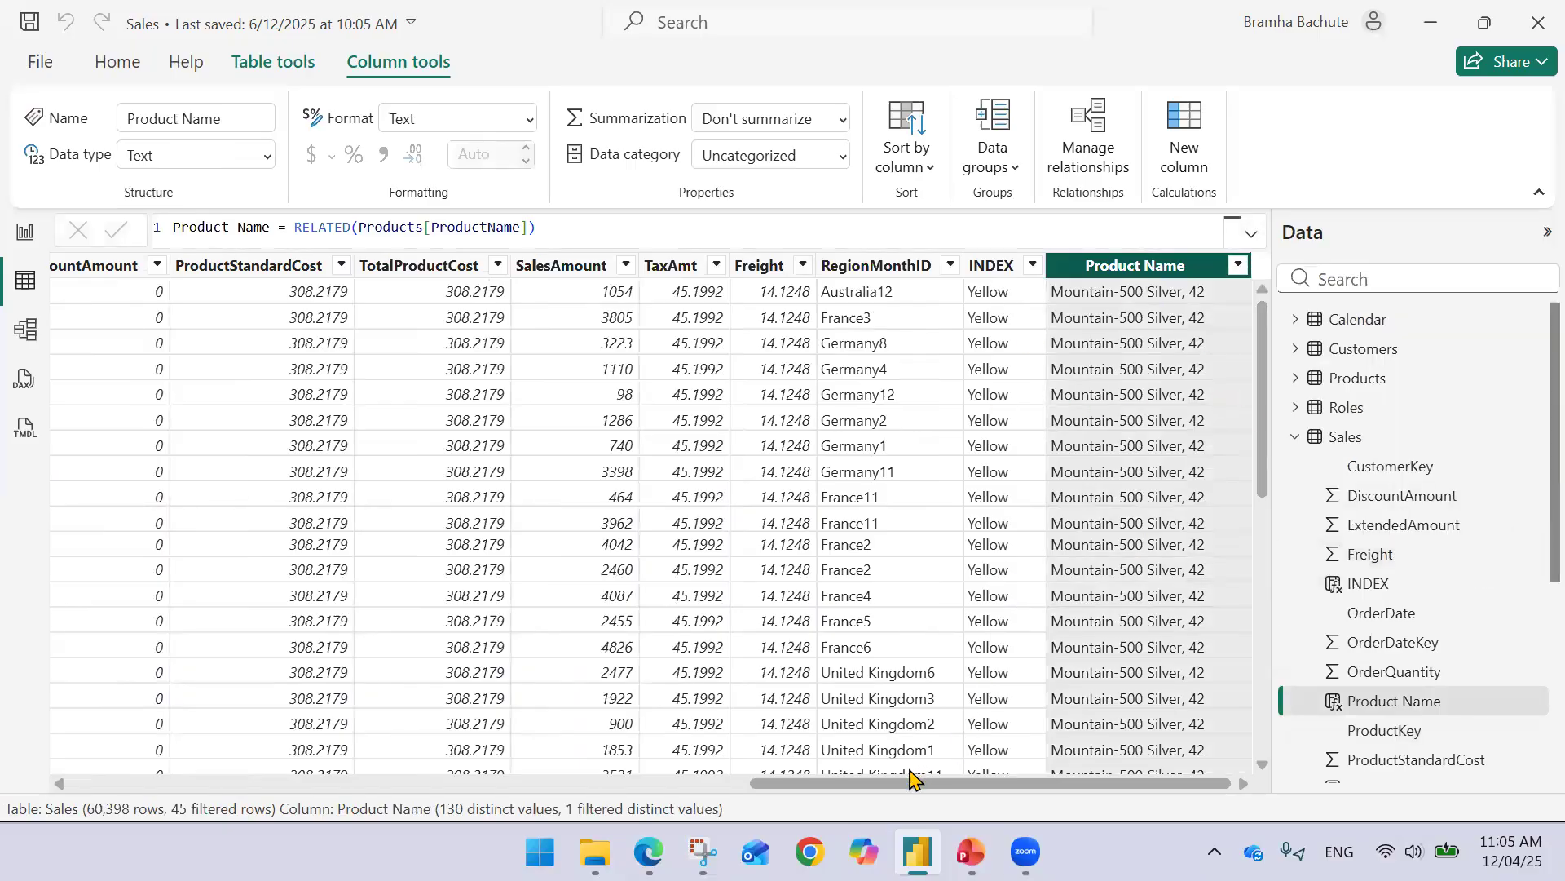
{"action": "left_click_drag", "start_coordinate": [893, 783], "coordinate": [4, 778]}
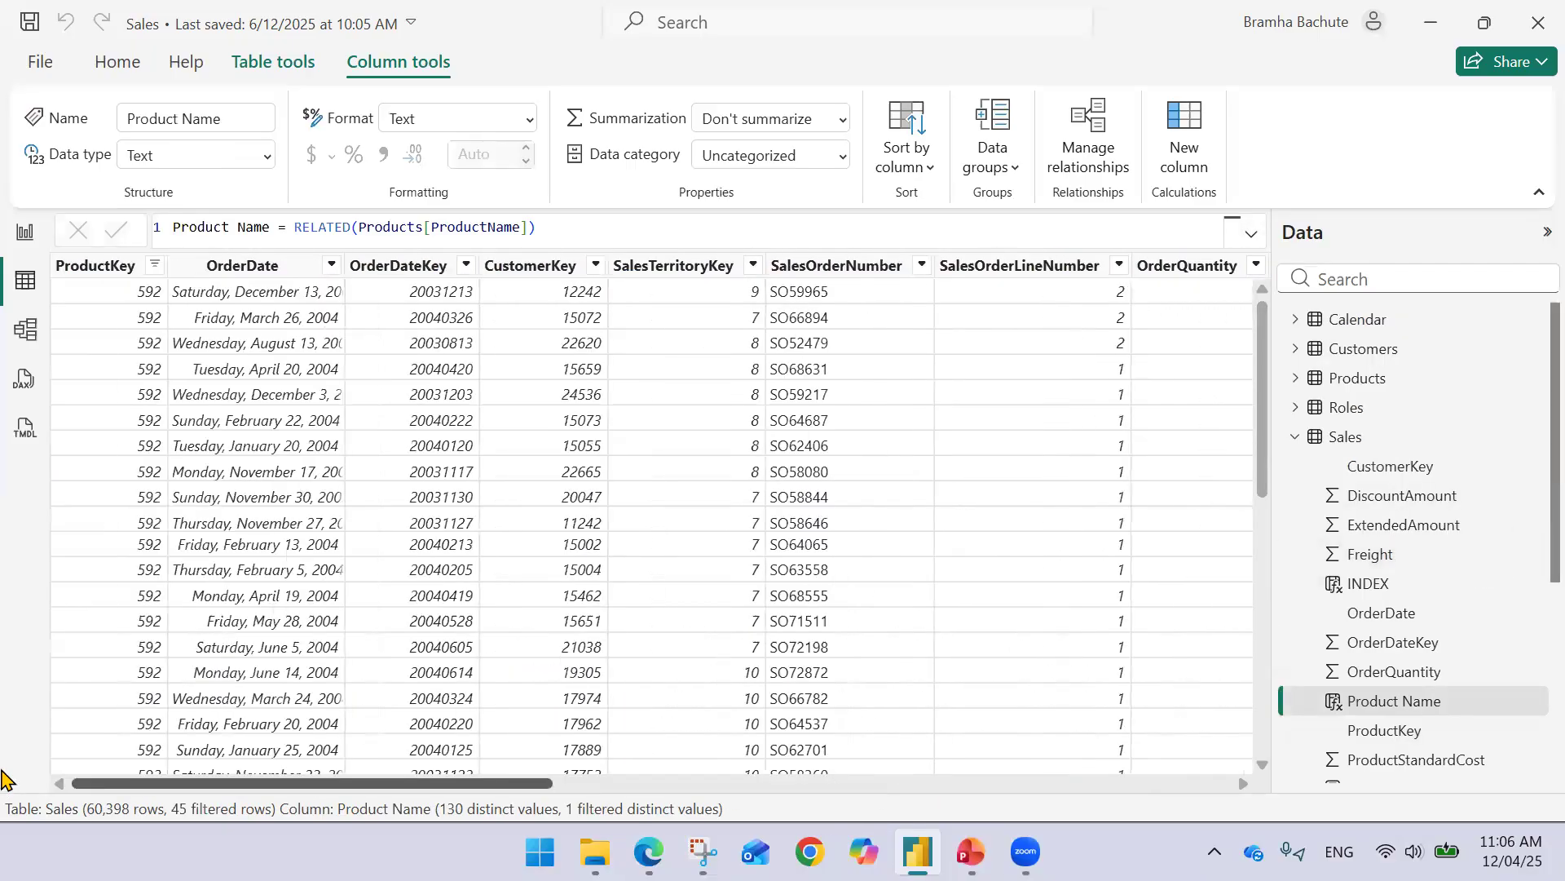
{"action": "left_click", "coordinate": [155, 265]}
{"action": "left_click", "coordinate": [284, 219]}
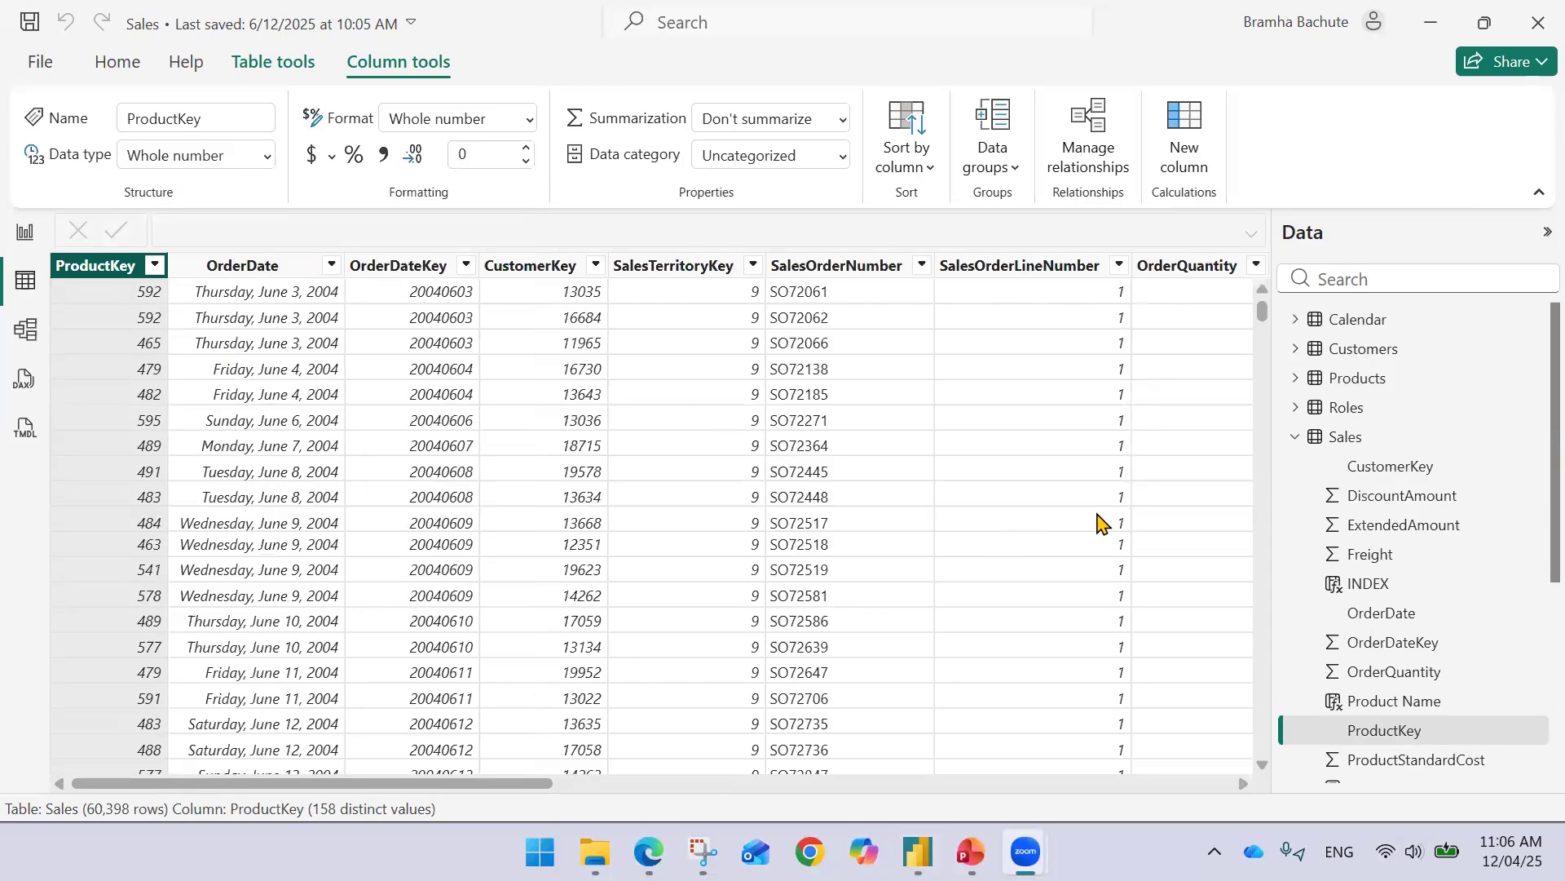
Examine the Product Name, SalesAmount and ProductKey columns of the unfiltered Sales table.
{"action": "left_click", "coordinate": [1296, 436]}
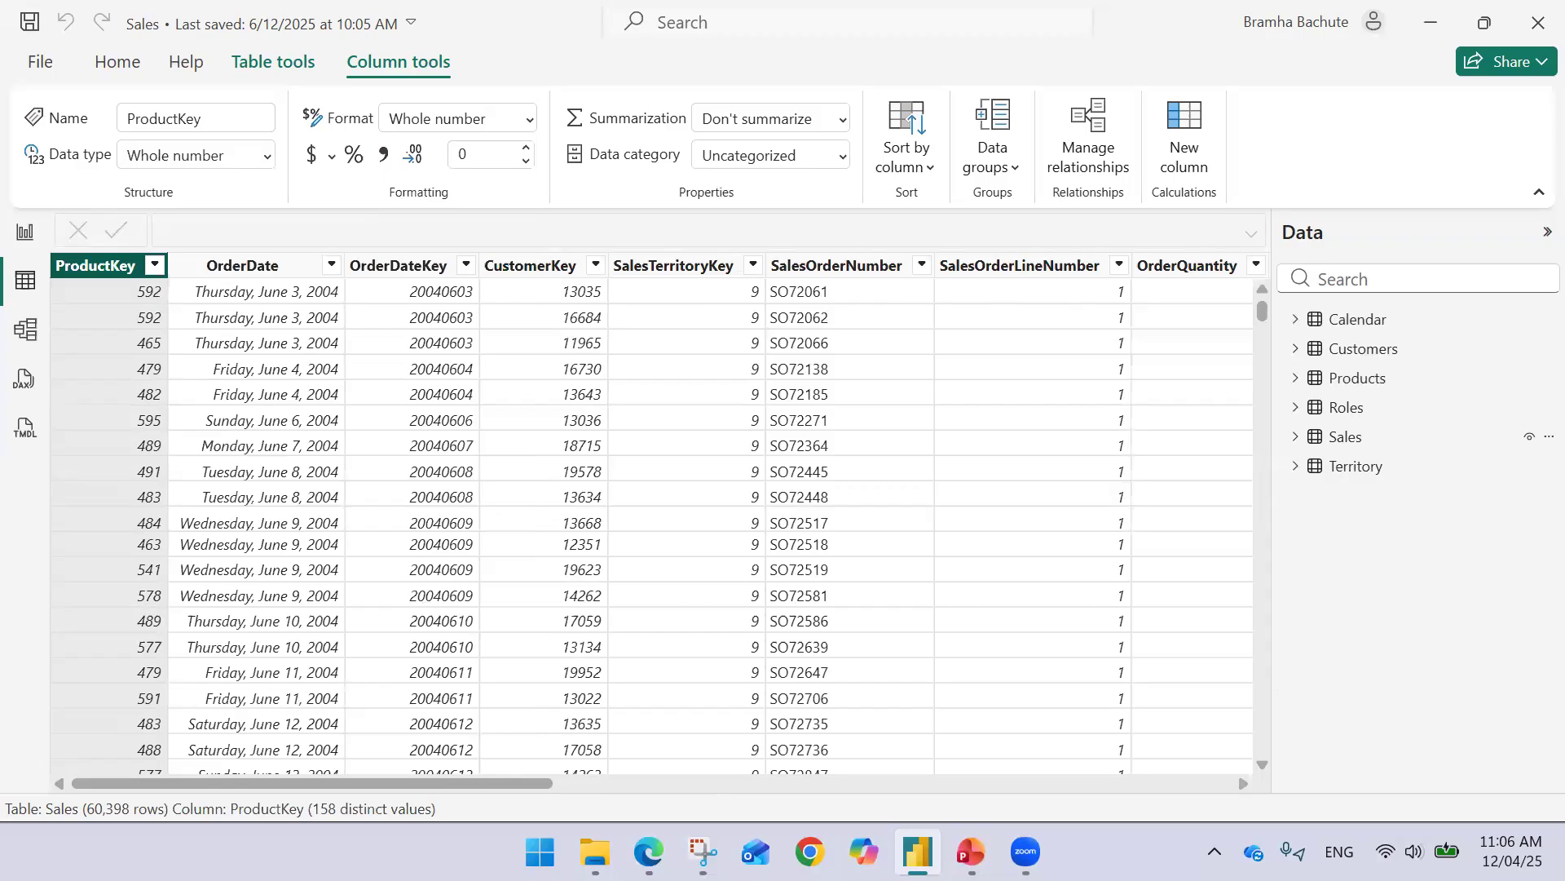
{"action": "left_click_drag", "start_coordinate": [538, 785], "coordinate": [1184, 544]}
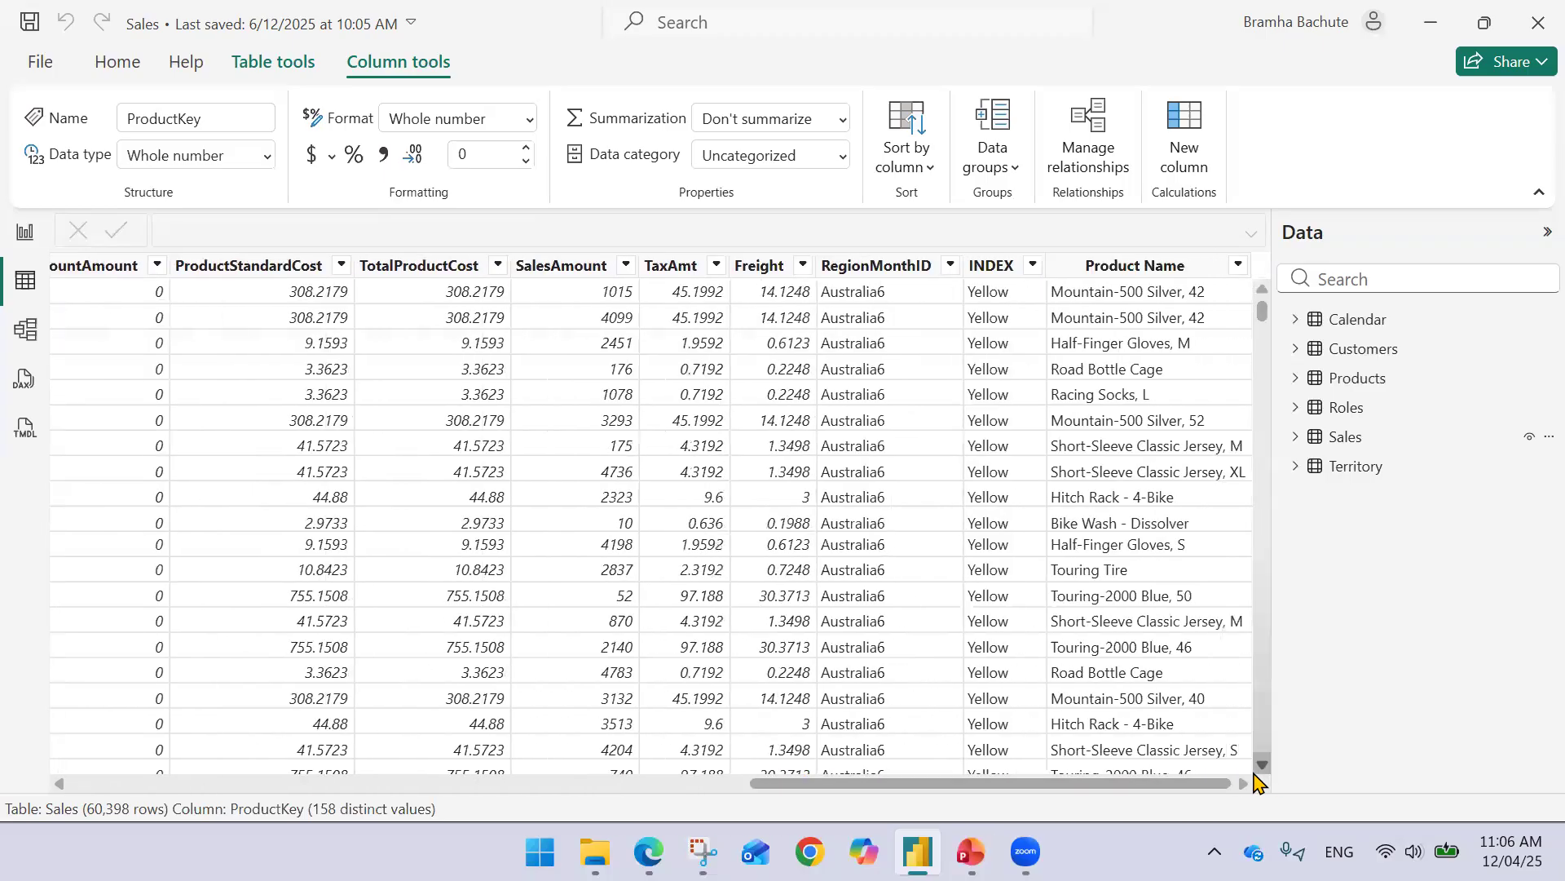
{"action": "left_click", "coordinate": [1181, 269]}
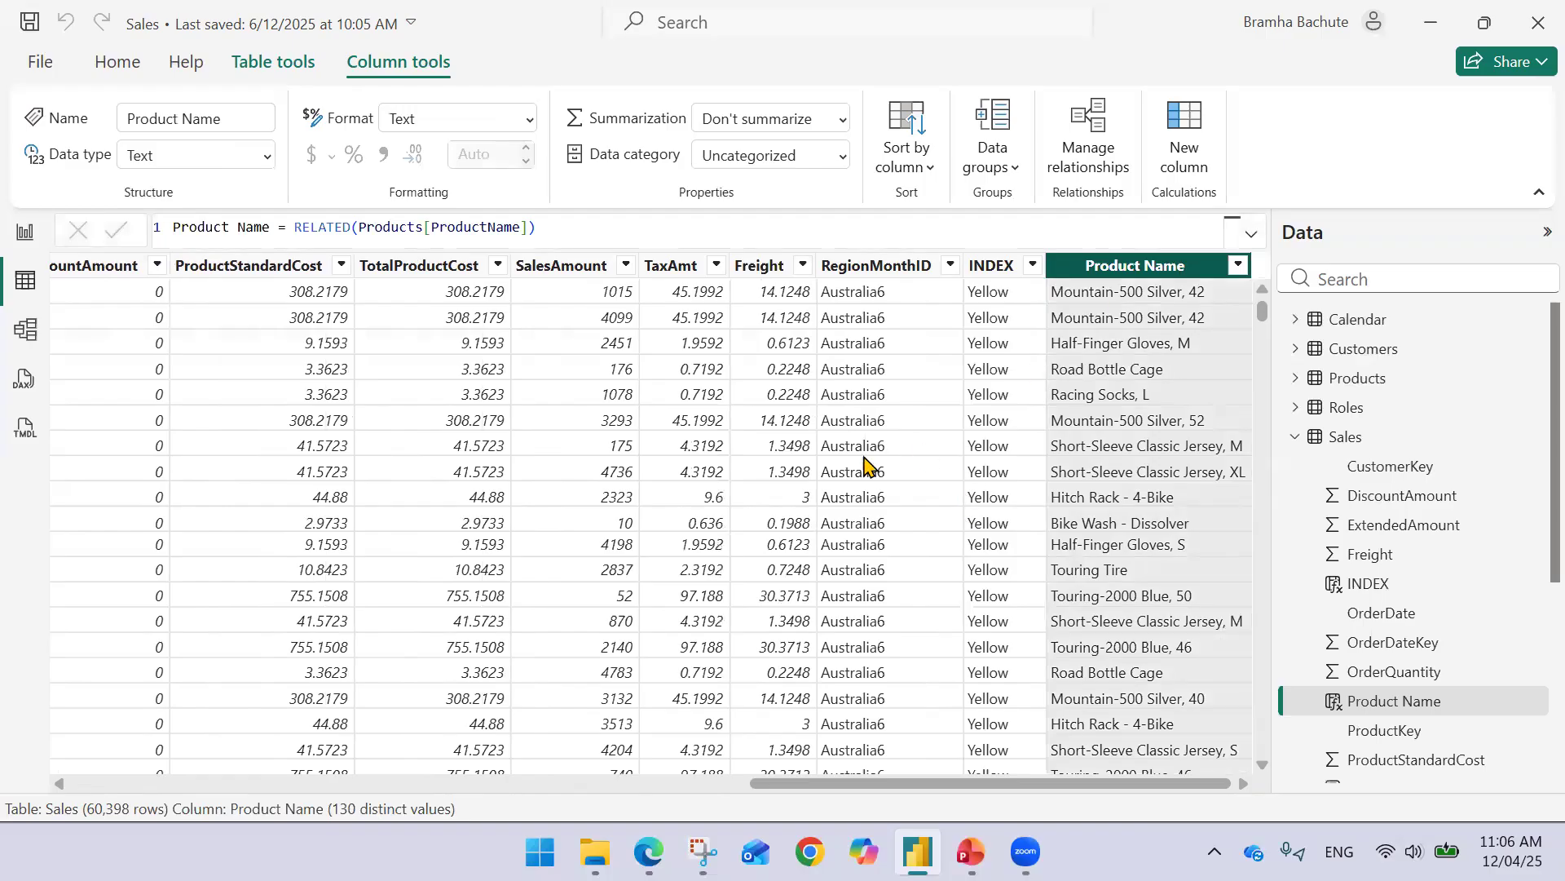
{"action": "left_click", "coordinate": [1296, 437]}
{"action": "left_click", "coordinate": [1368, 438]}
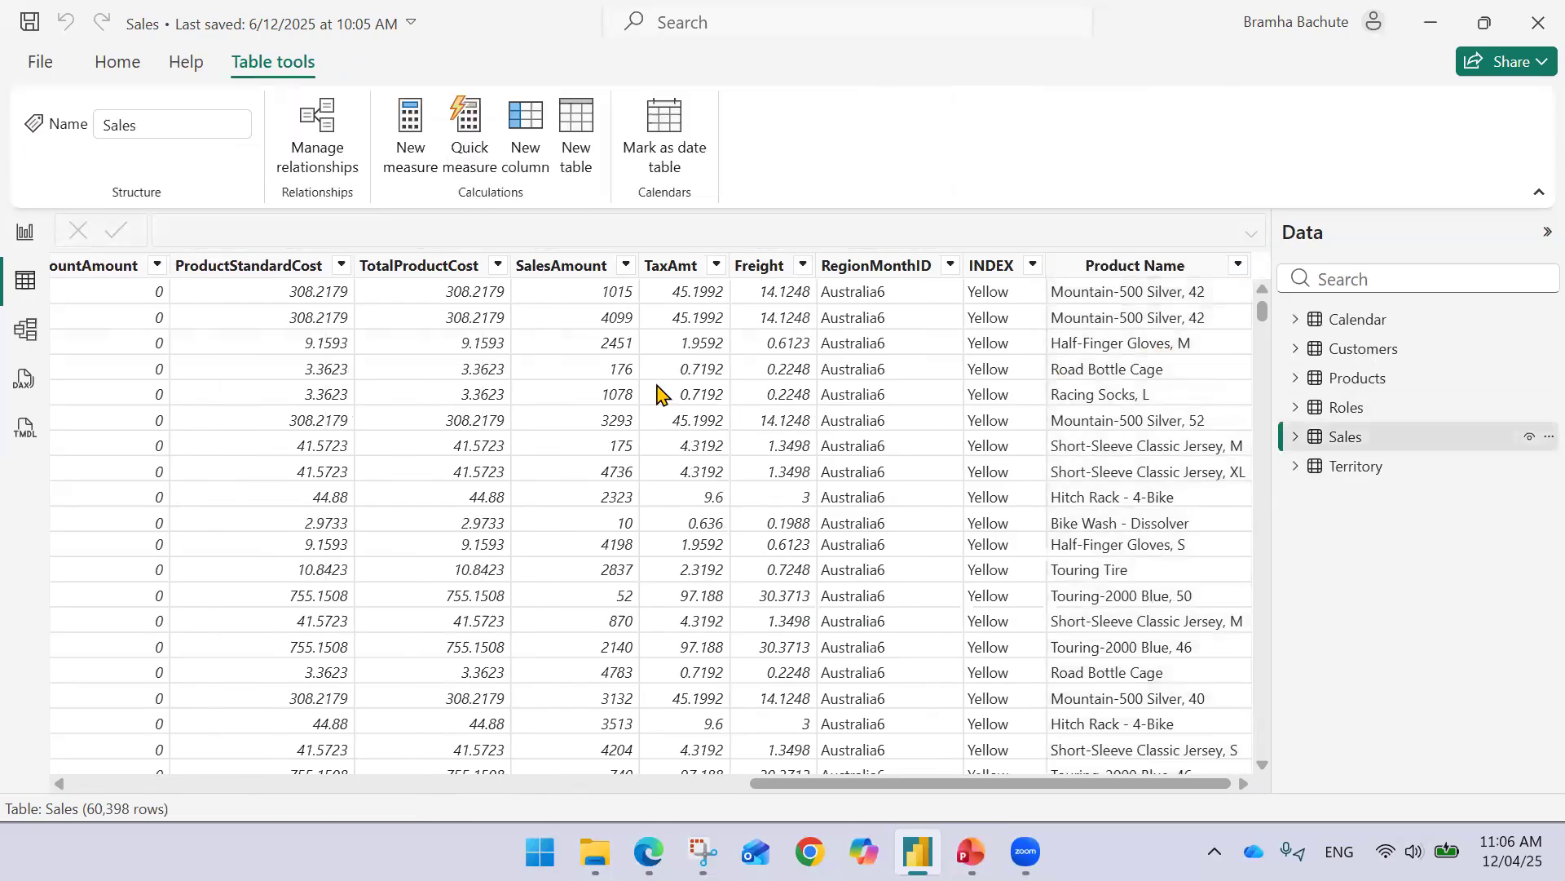
{"action": "left_click", "coordinate": [578, 269]}
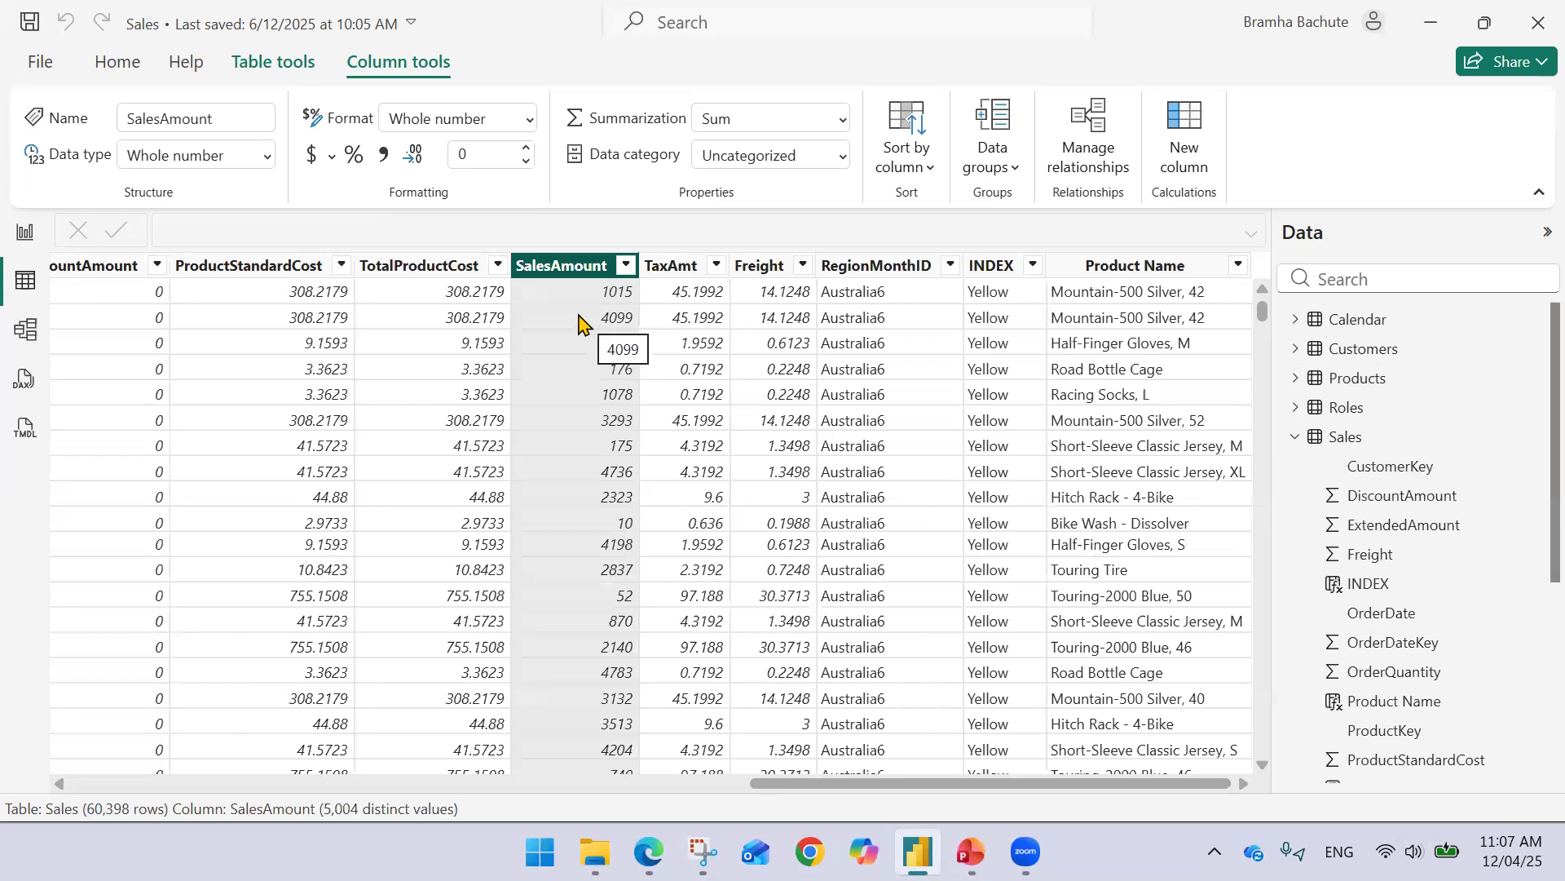
{"action": "left_click", "coordinate": [1296, 437]}
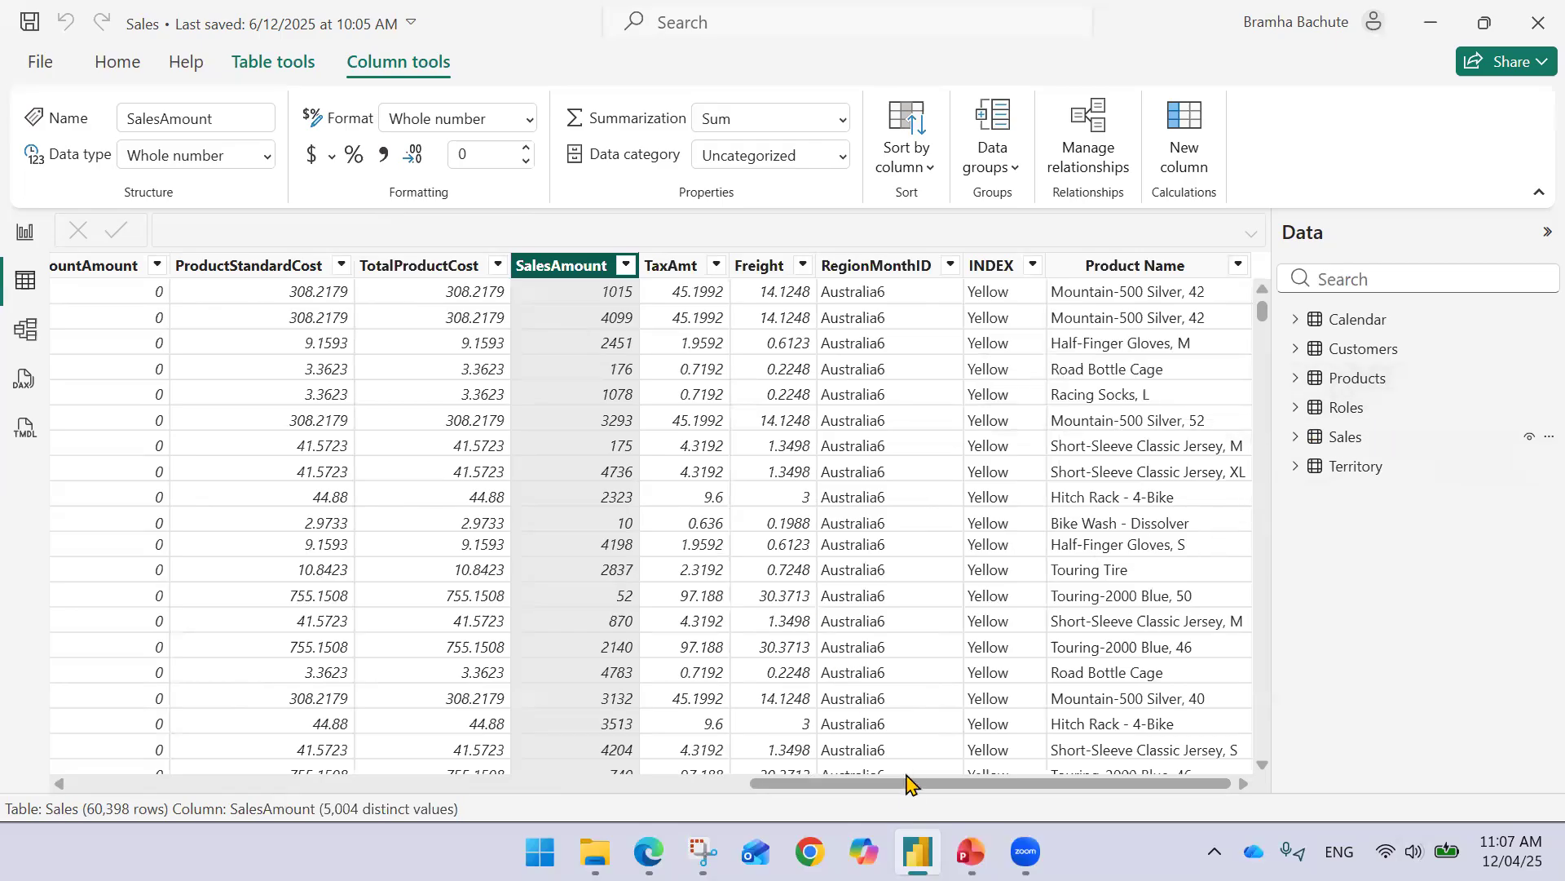
{"action": "left_click_drag", "start_coordinate": [927, 783], "coordinate": [4, 782]}
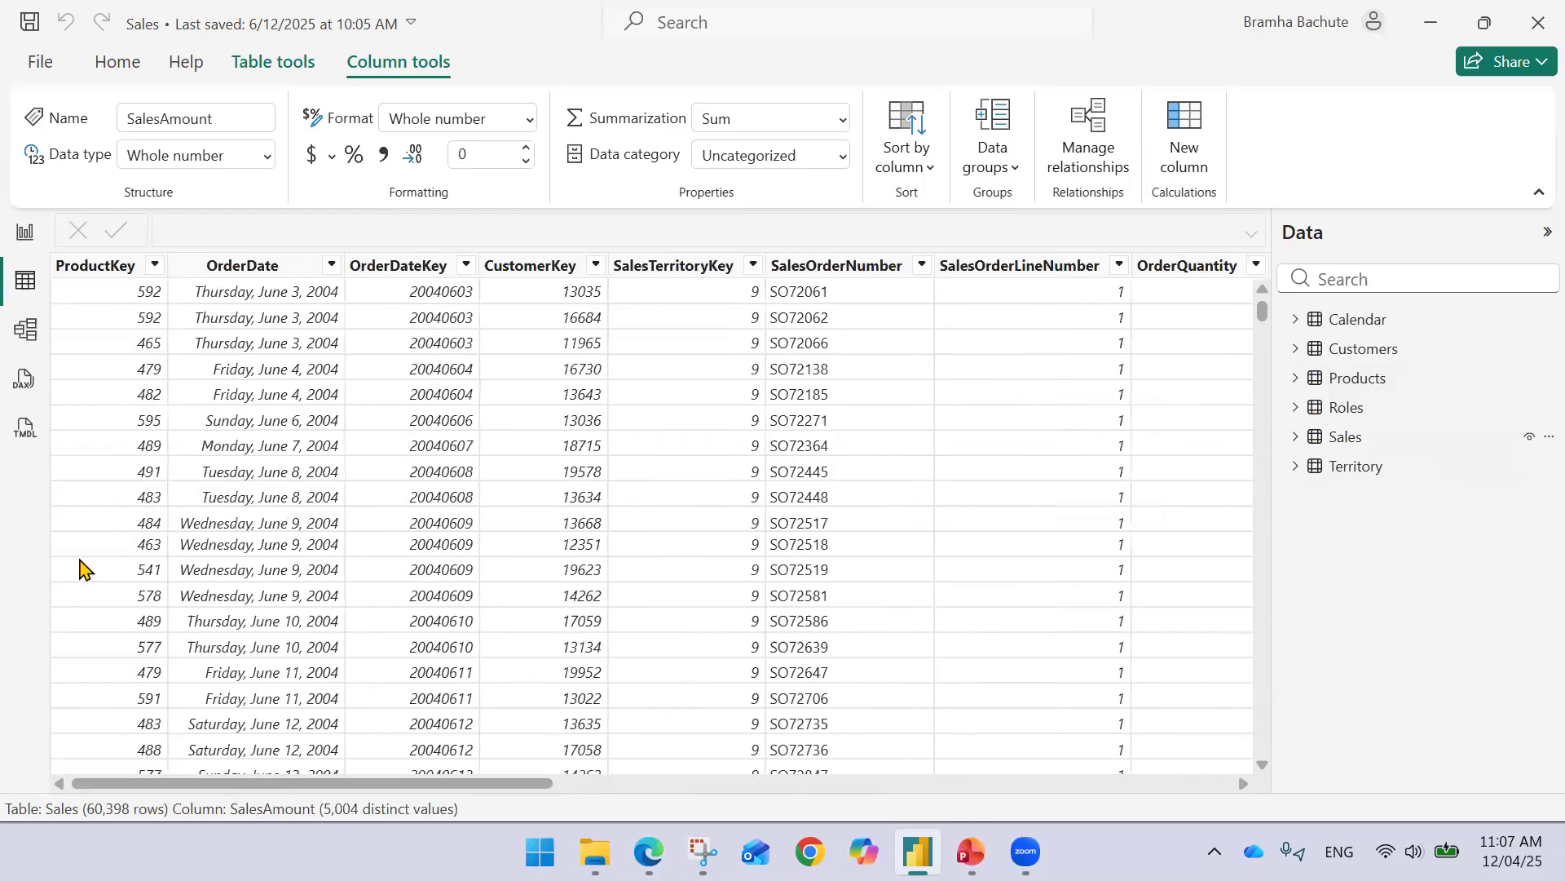
{"action": "left_click", "coordinate": [121, 269]}
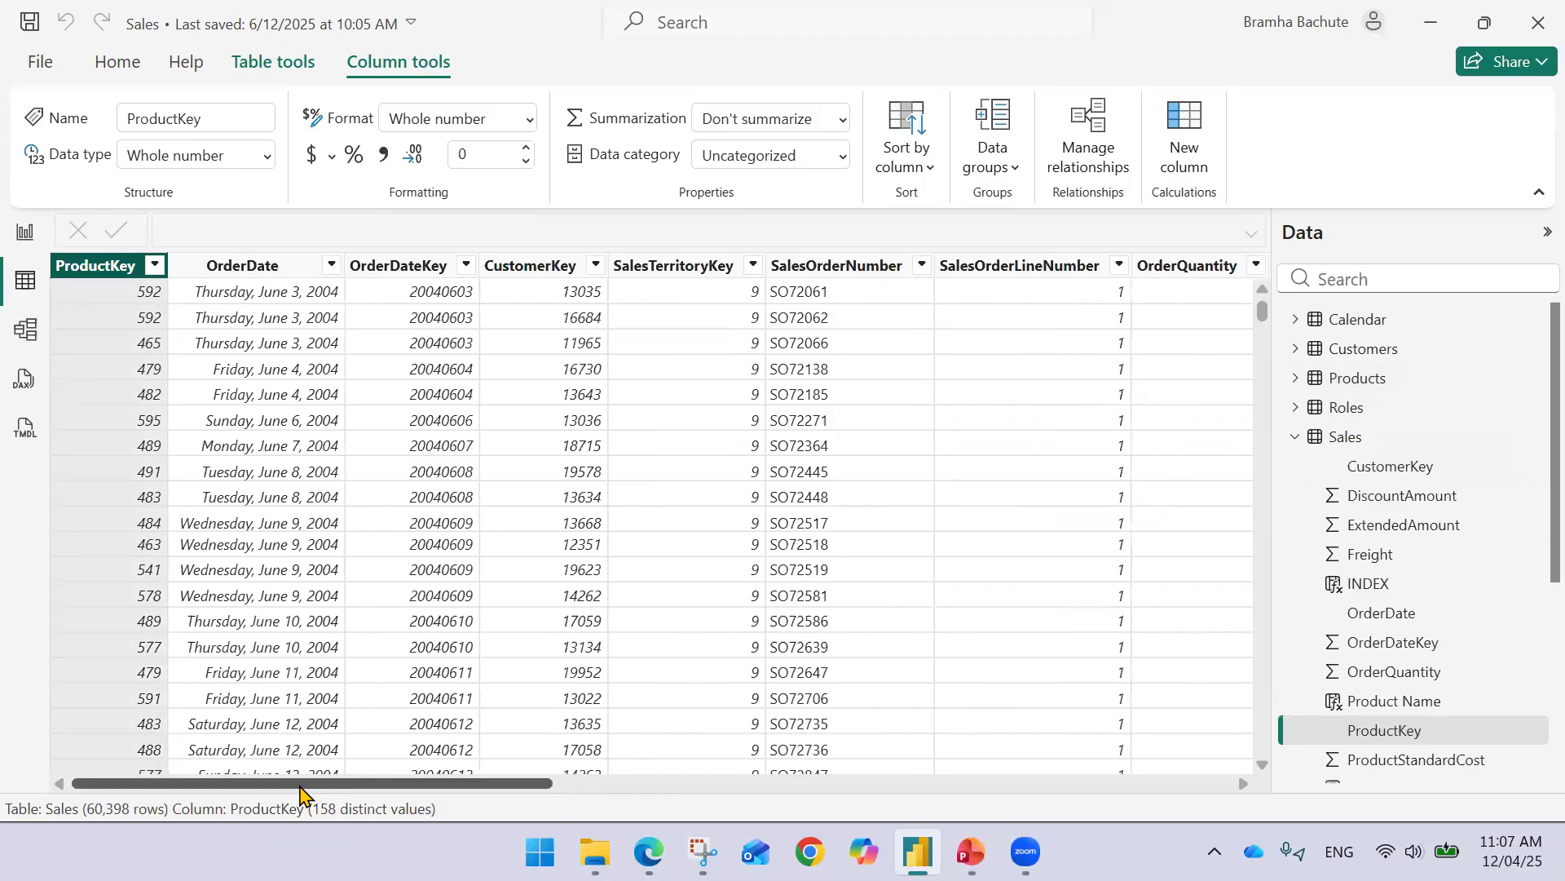
Add a calculated column named Salas by Product to the Sales table.
{"action": "left_click_drag", "start_coordinate": [301, 785], "coordinate": [1013, 783]}
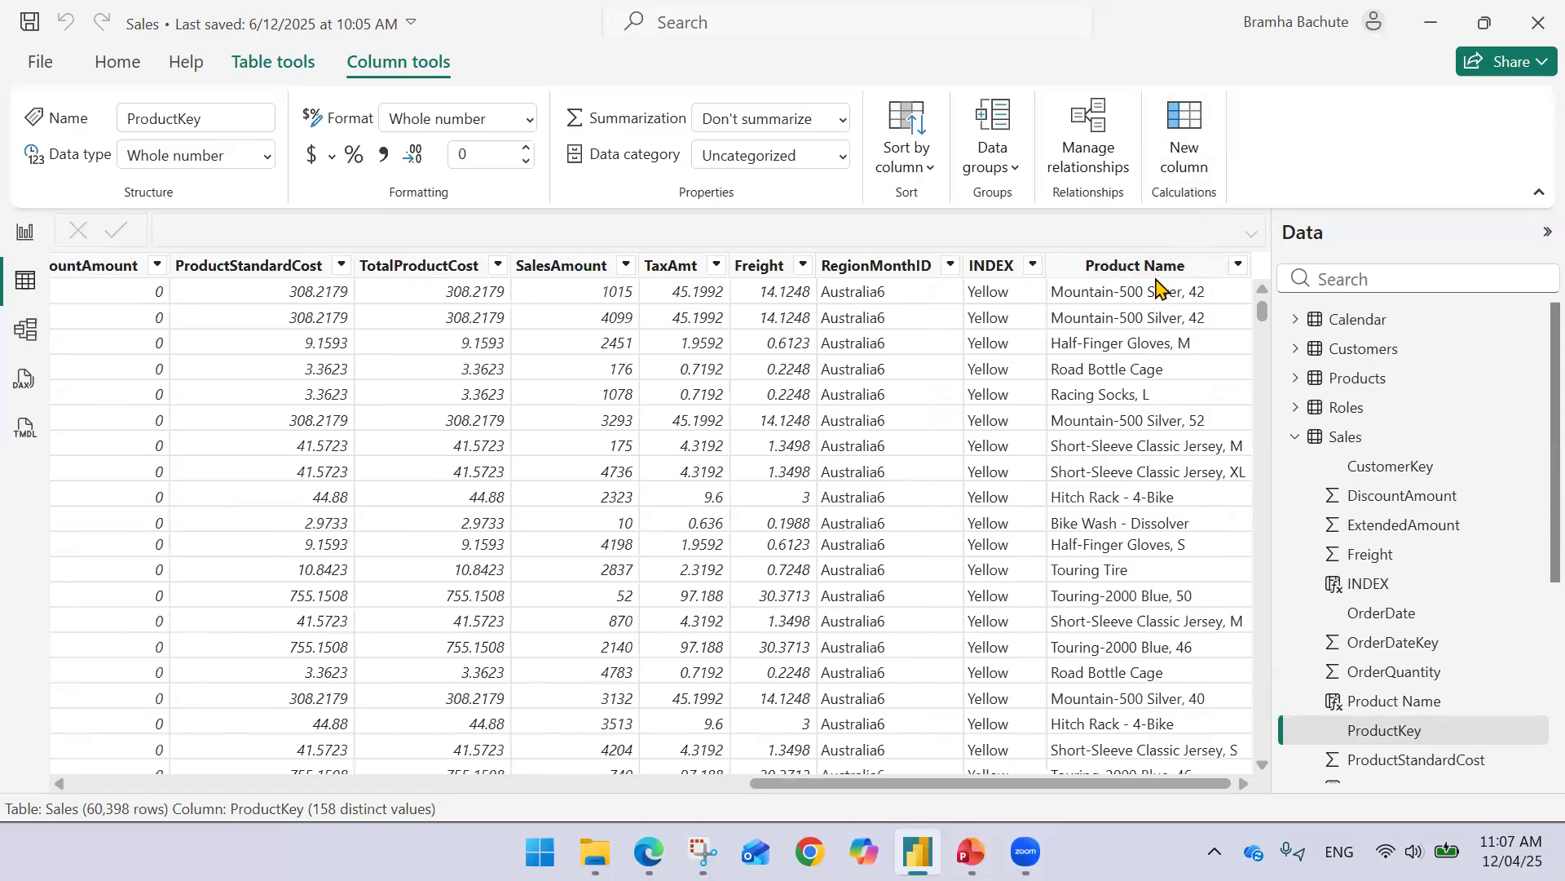
{"action": "left_click", "coordinate": [1195, 165]}
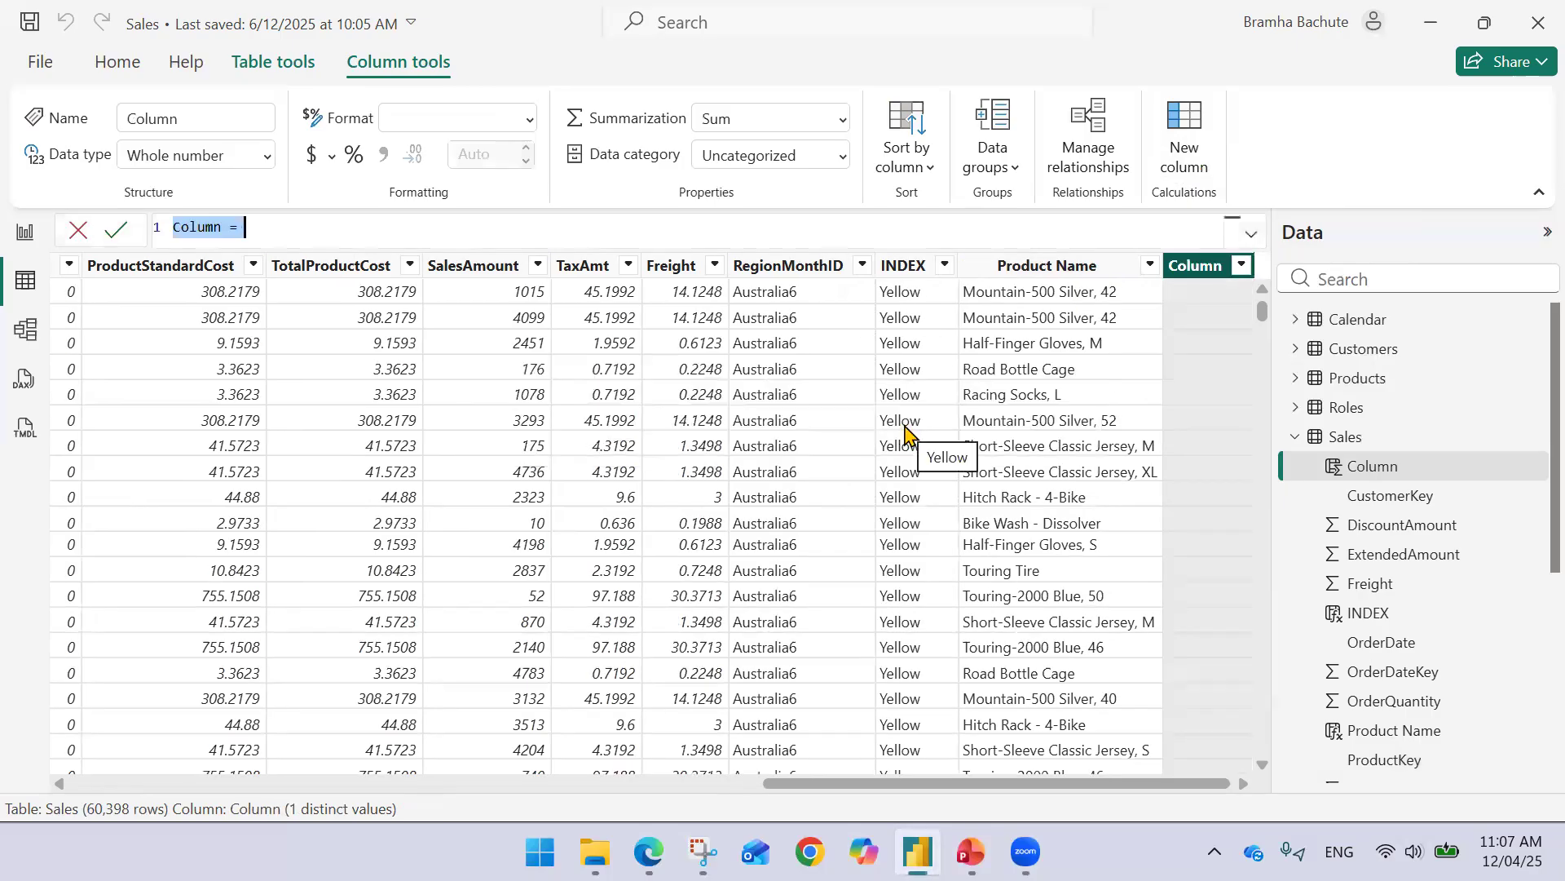
{"action": "type", "text": "Salae"}
{"action": "key", "text": "BackSpace"}
{"action": "type", "text": "s"}
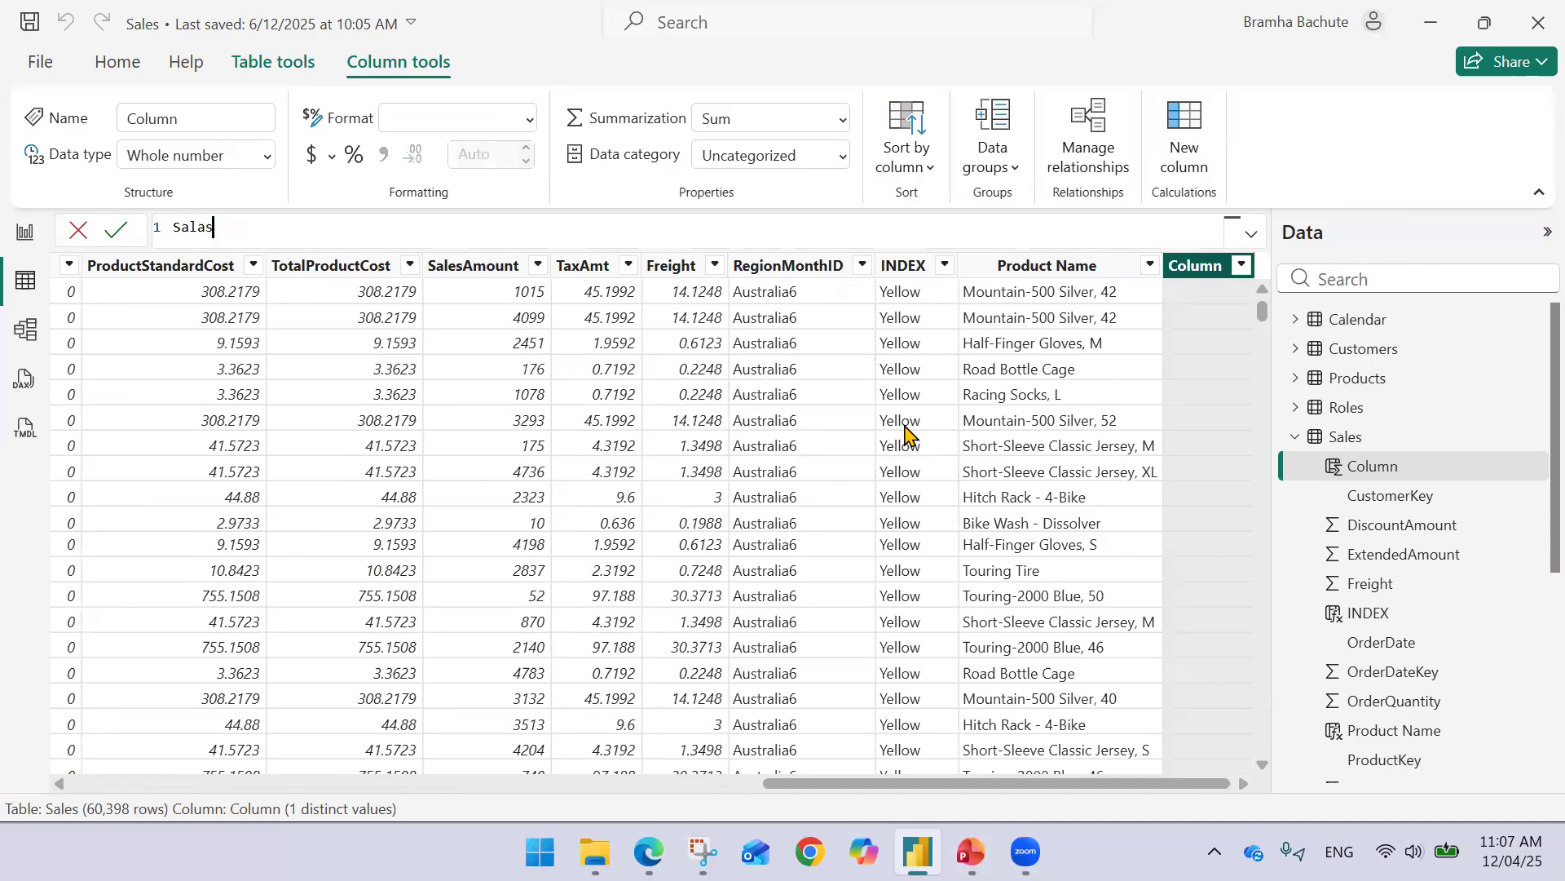
{"action": "type", "text": " by Product = C"}
Begin the new column's formula with CALCULATE(SUM(Sales[SalesAmount]) as the expression to evaluate.
{"action": "key", "text": "Tab"}
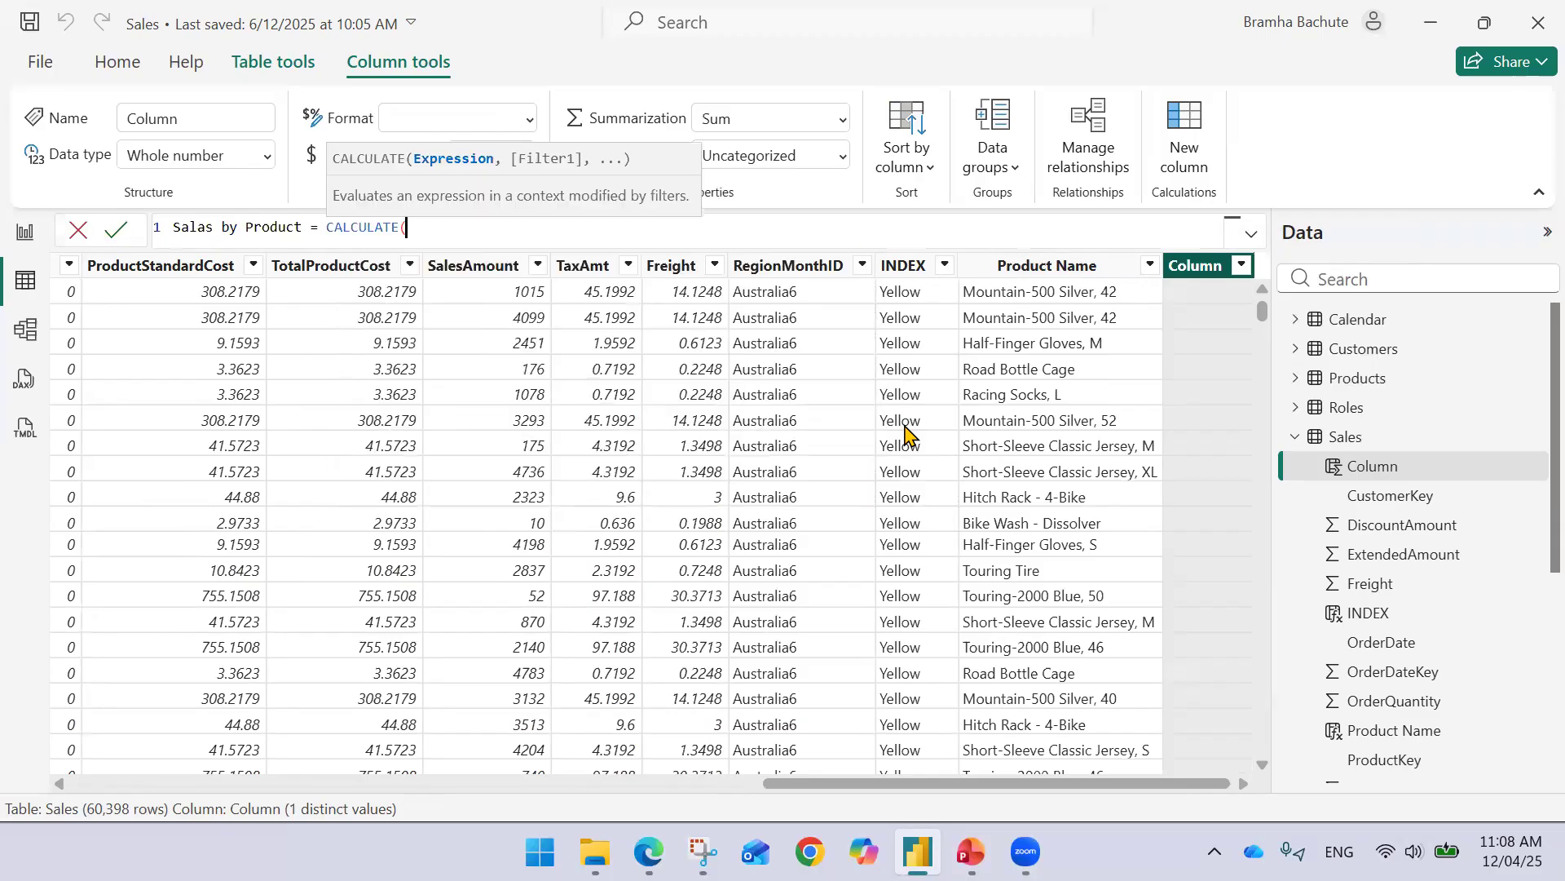
{"action": "type", "text": "SUM(S"}
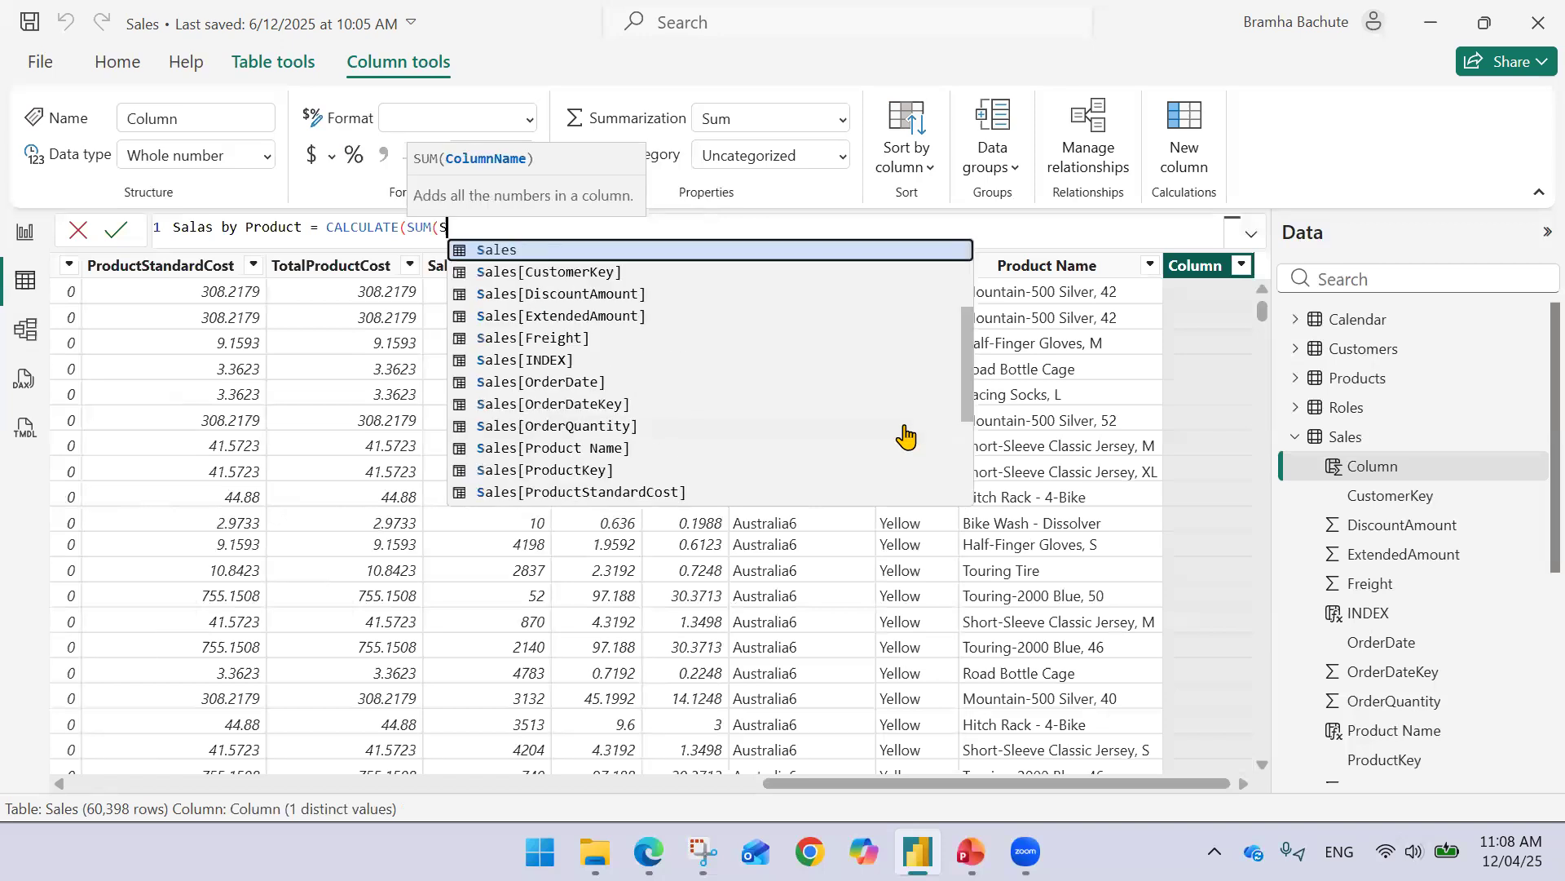
{"action": "type", "text": "ales[SalesAmount])"}
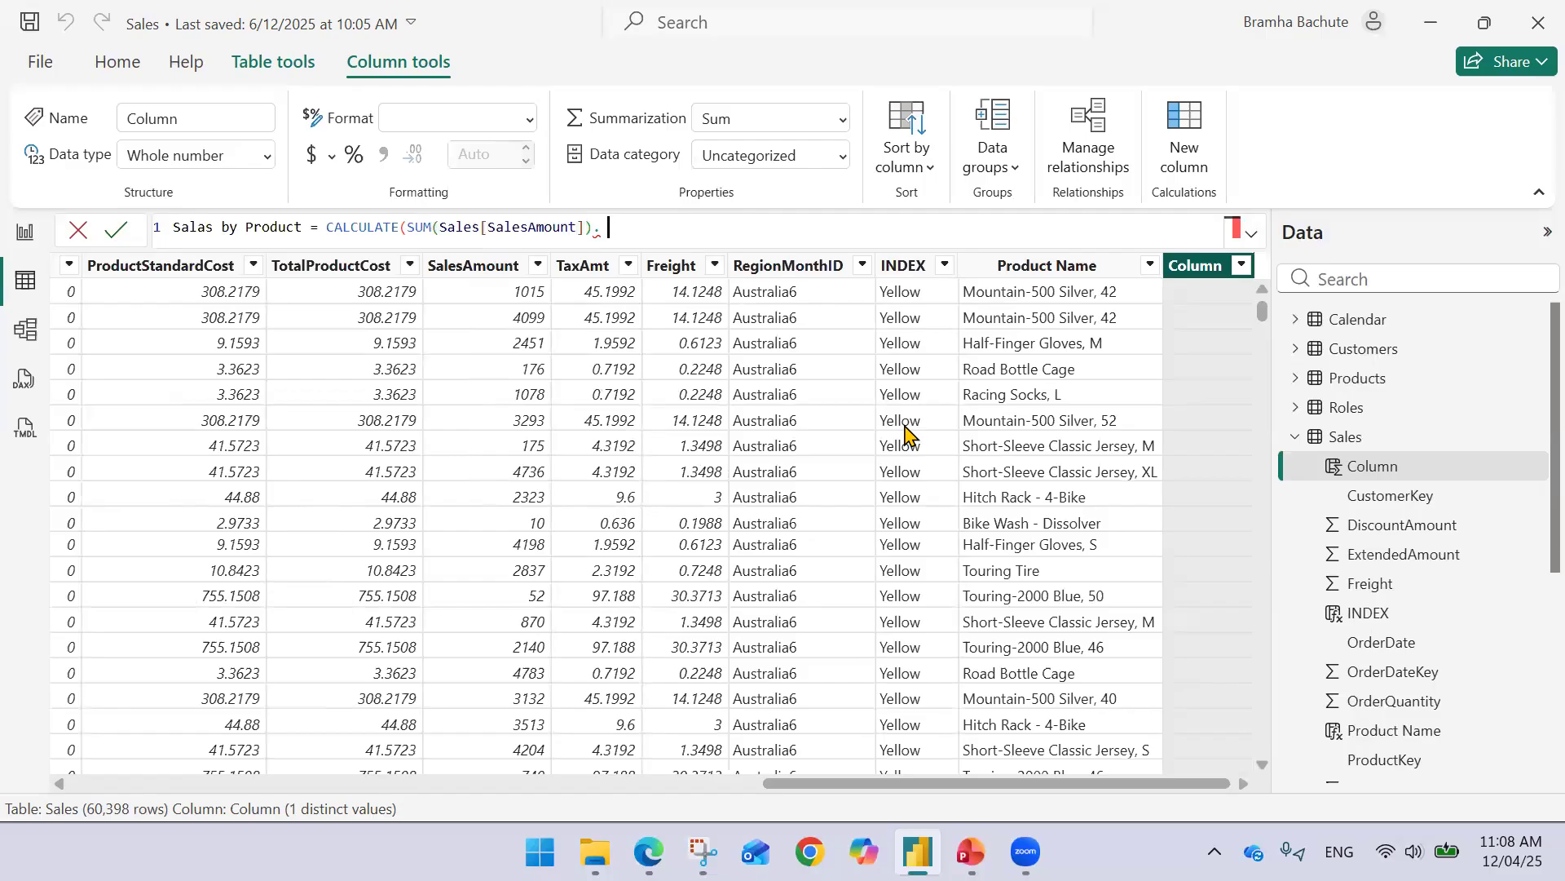
Add a FILTER over the Sales table as the filter argument of the CALCULATE expression.
{"action": "type", "text": ", Fil"}
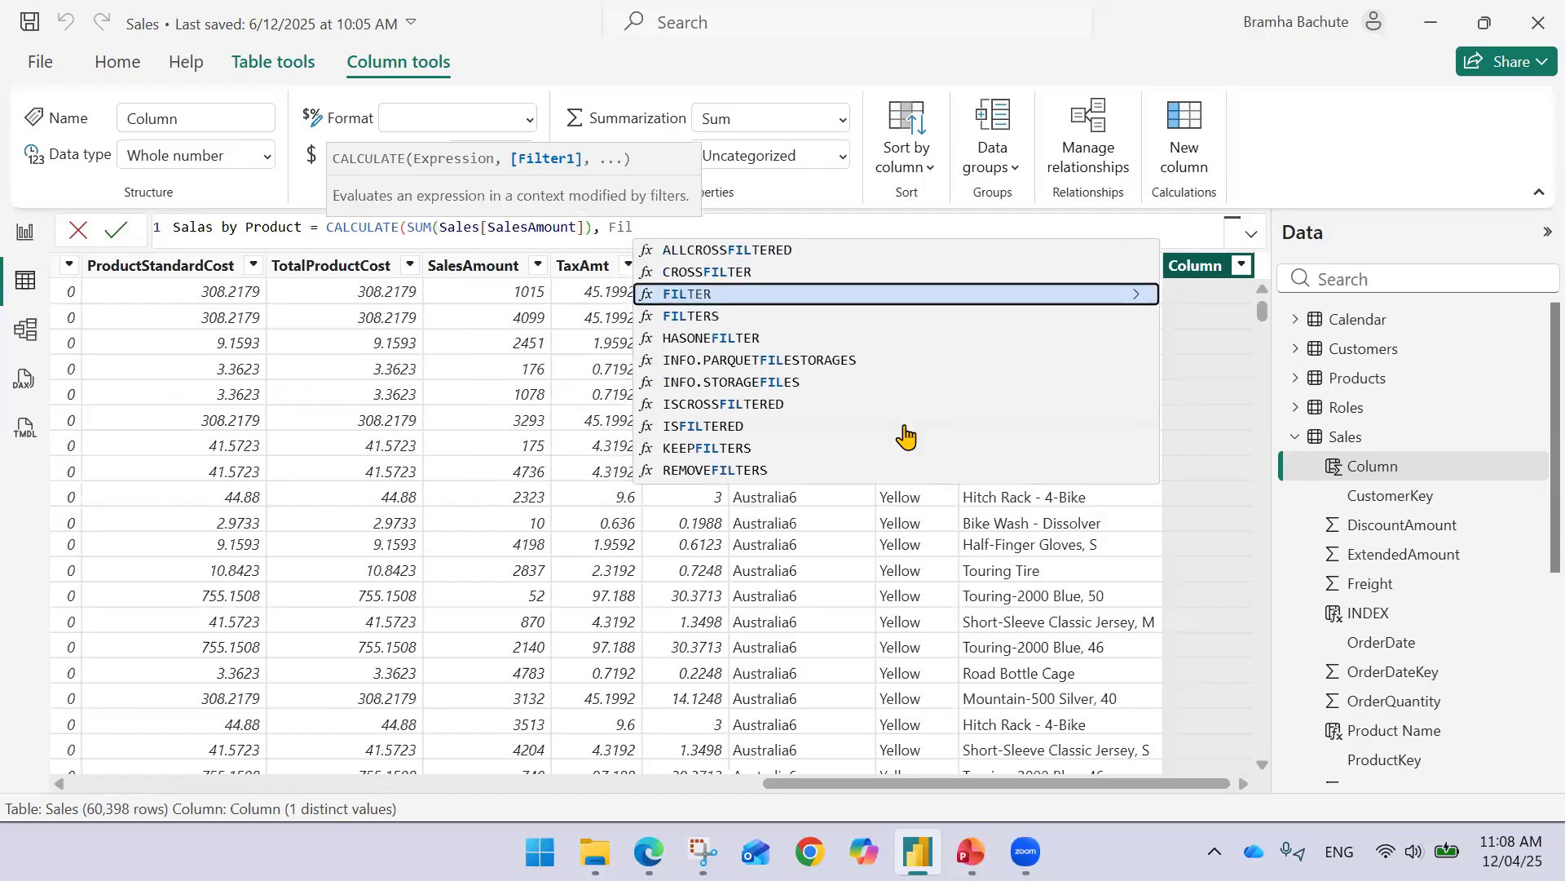
{"action": "key", "text": "Tab"}
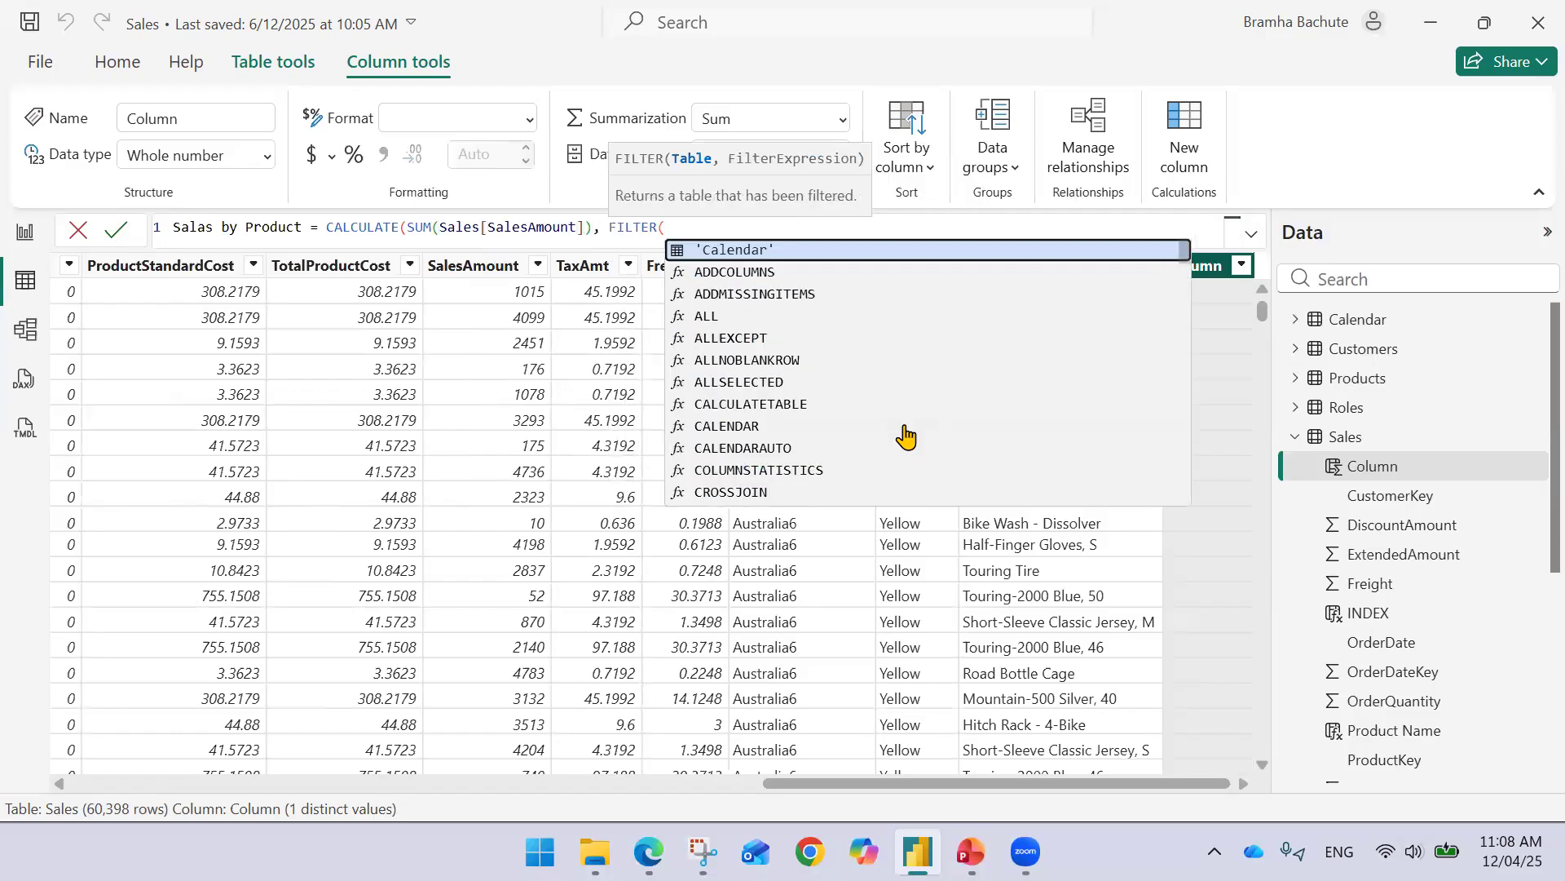
{"action": "type", "text": "Sales"}
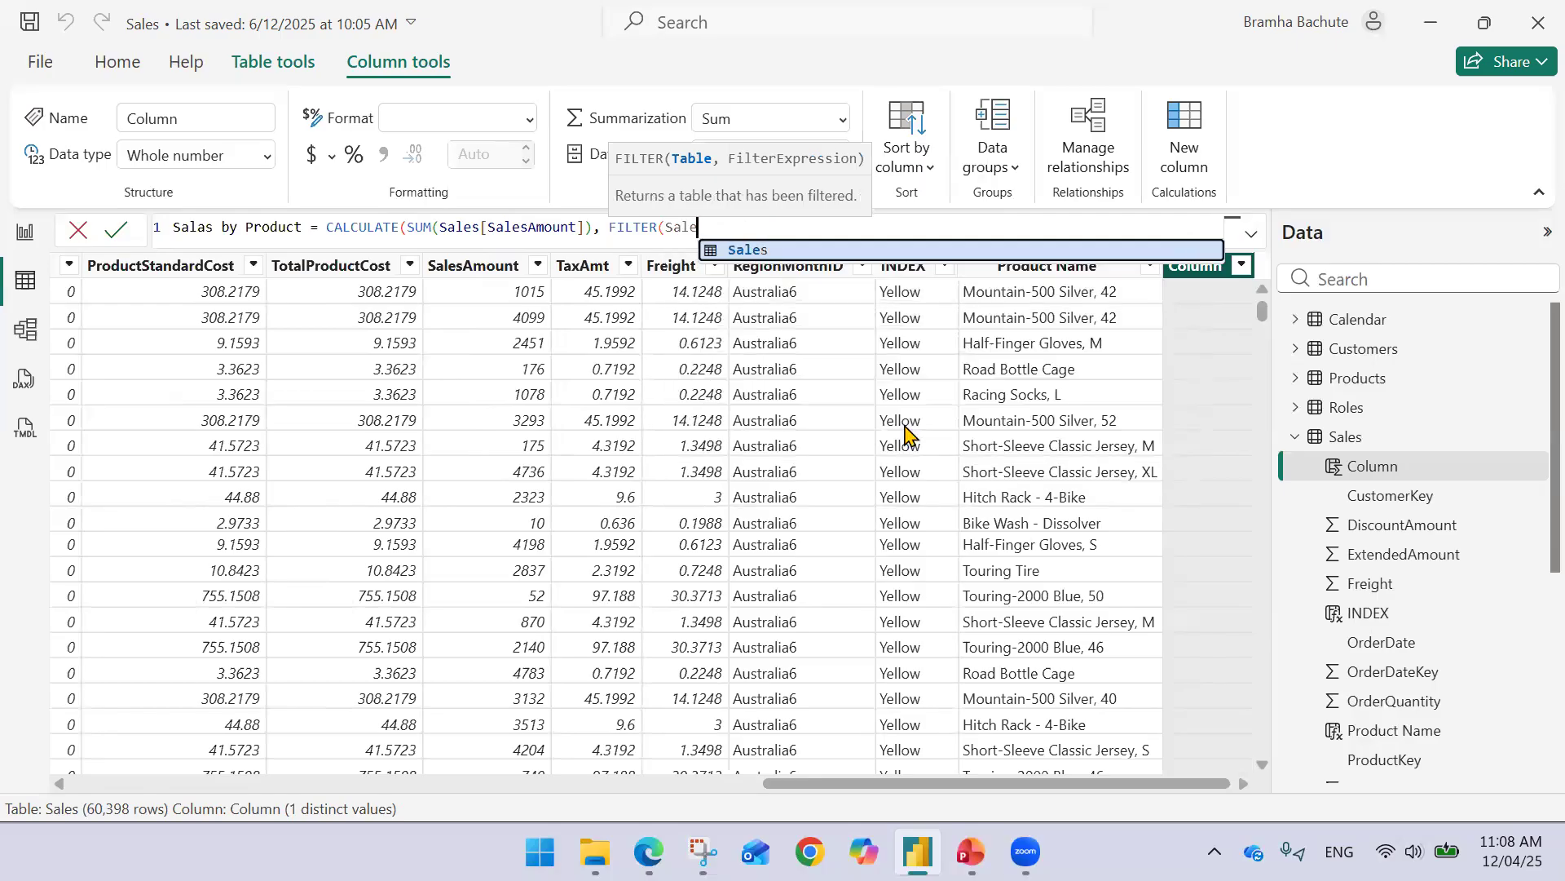
{"action": "type", "text": ","}
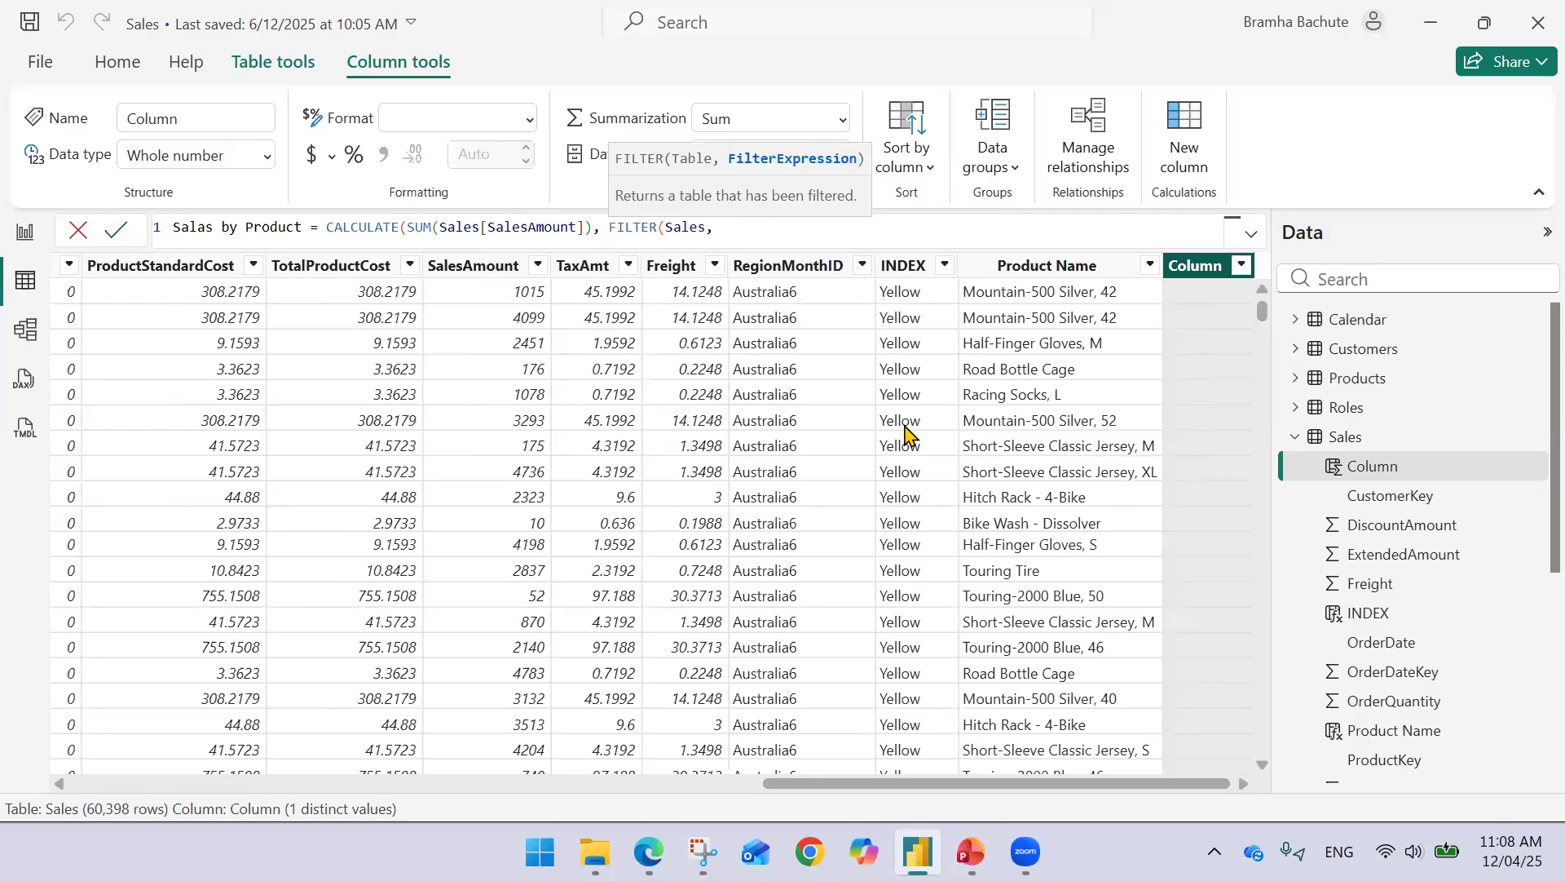
Set Sales[Product Name] as the column tested in the FILTER condition.
{"action": "type", "text": " Pro"}
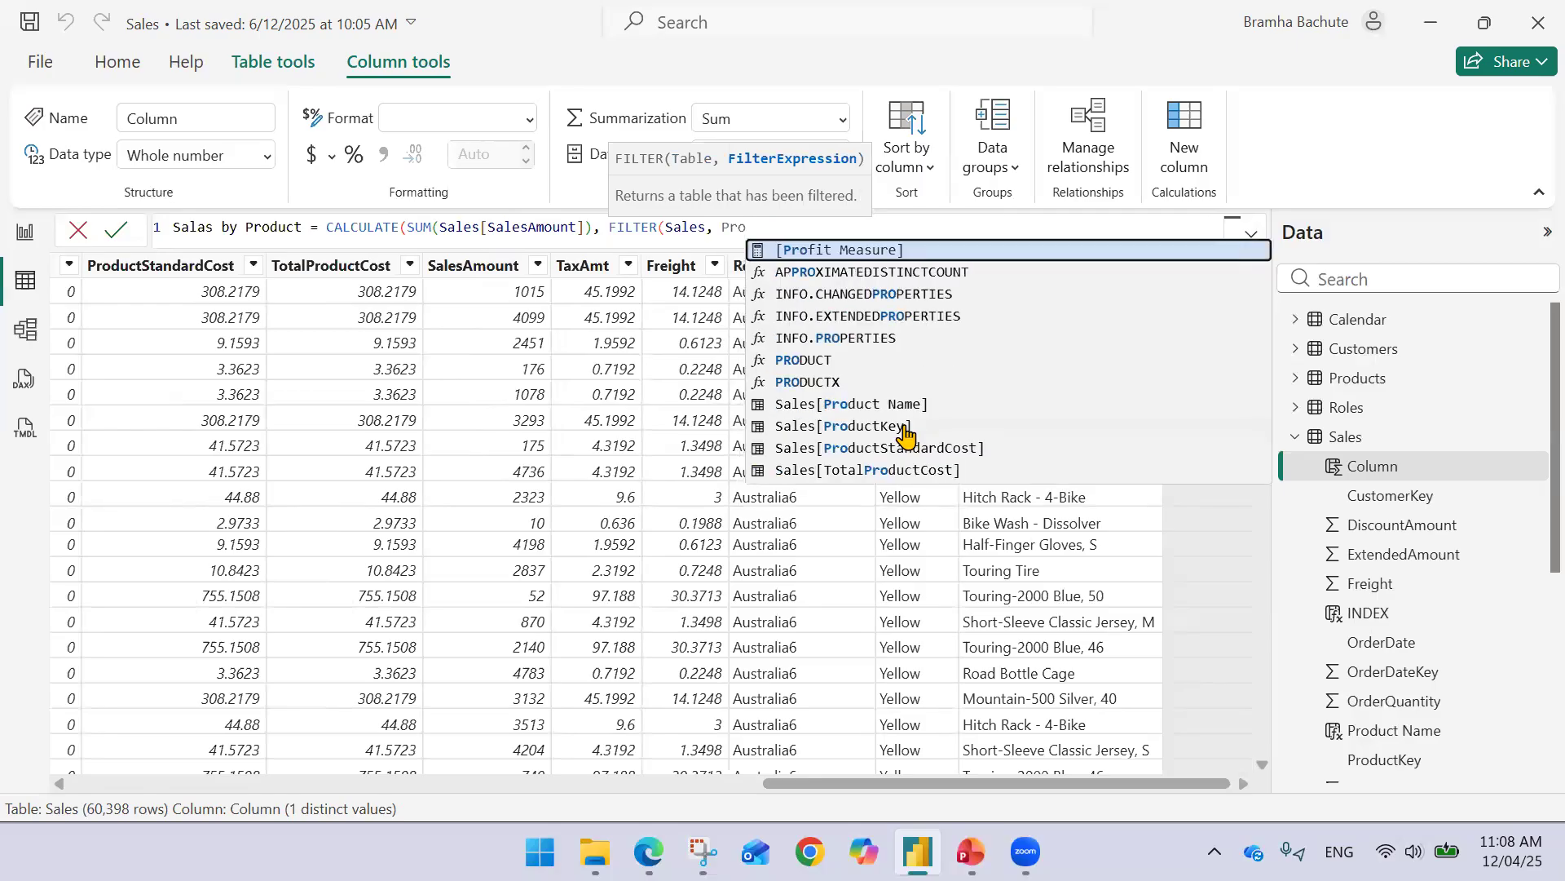
{"action": "type", "text": "duct"}
{"action": "key", "text": "Down"}
{"action": "key", "text": "Down"}
{"action": "key", "text": "Down"}
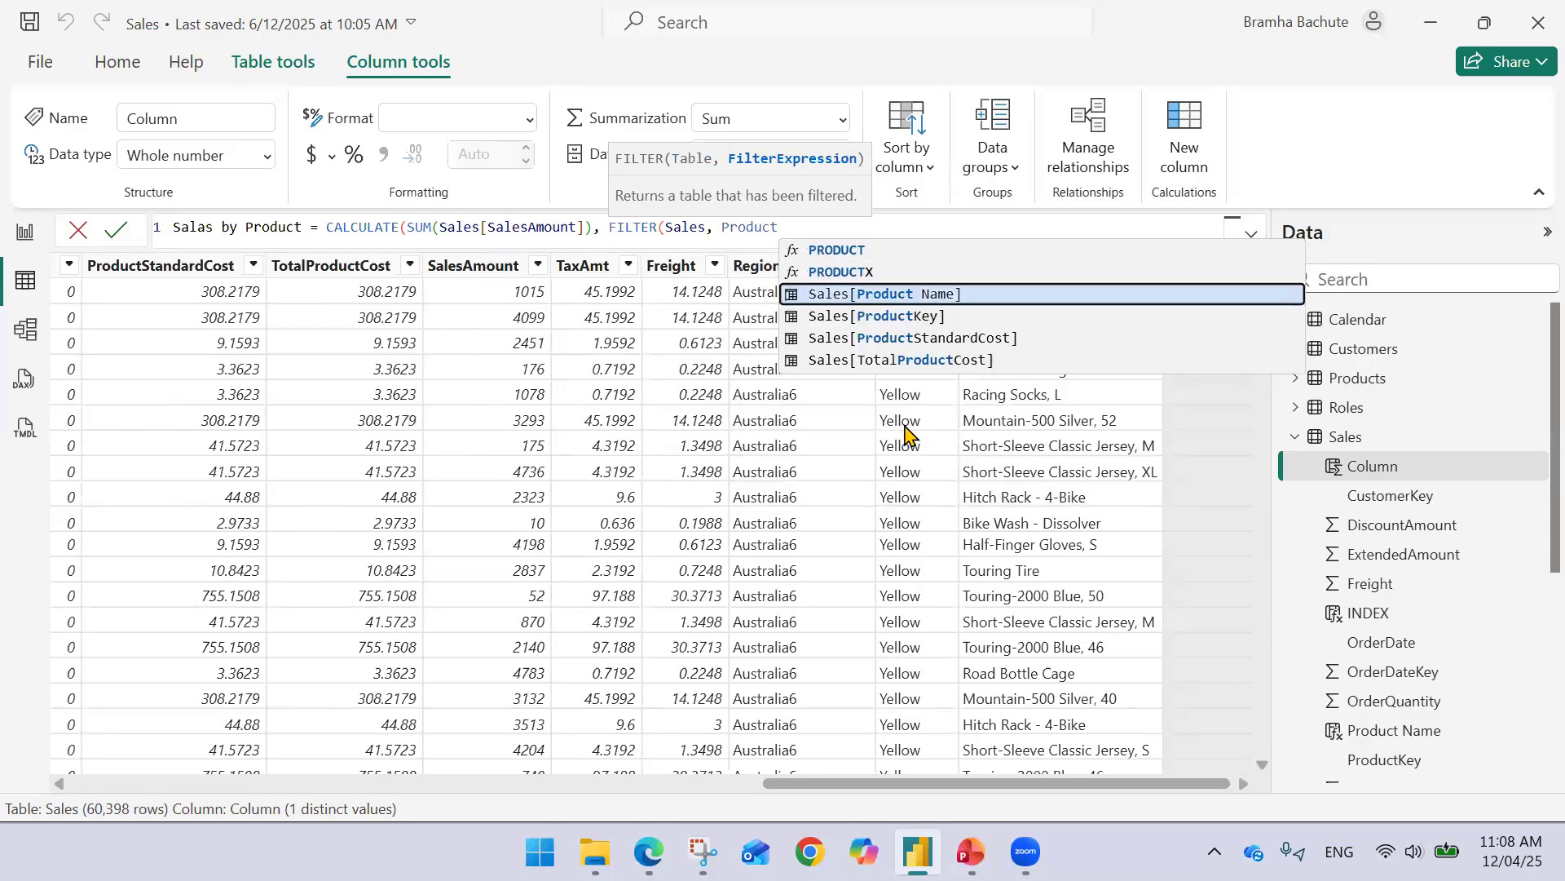
{"action": "key", "text": "Up"}
{"action": "key", "text": "Tab"}
Complete the condition with = EARLIER(Sales[Product Name]), close all parentheses and commit the Salas by Product formula.
{"action": "type", "text": "= "}
{"action": "type", "text": "Earli"}
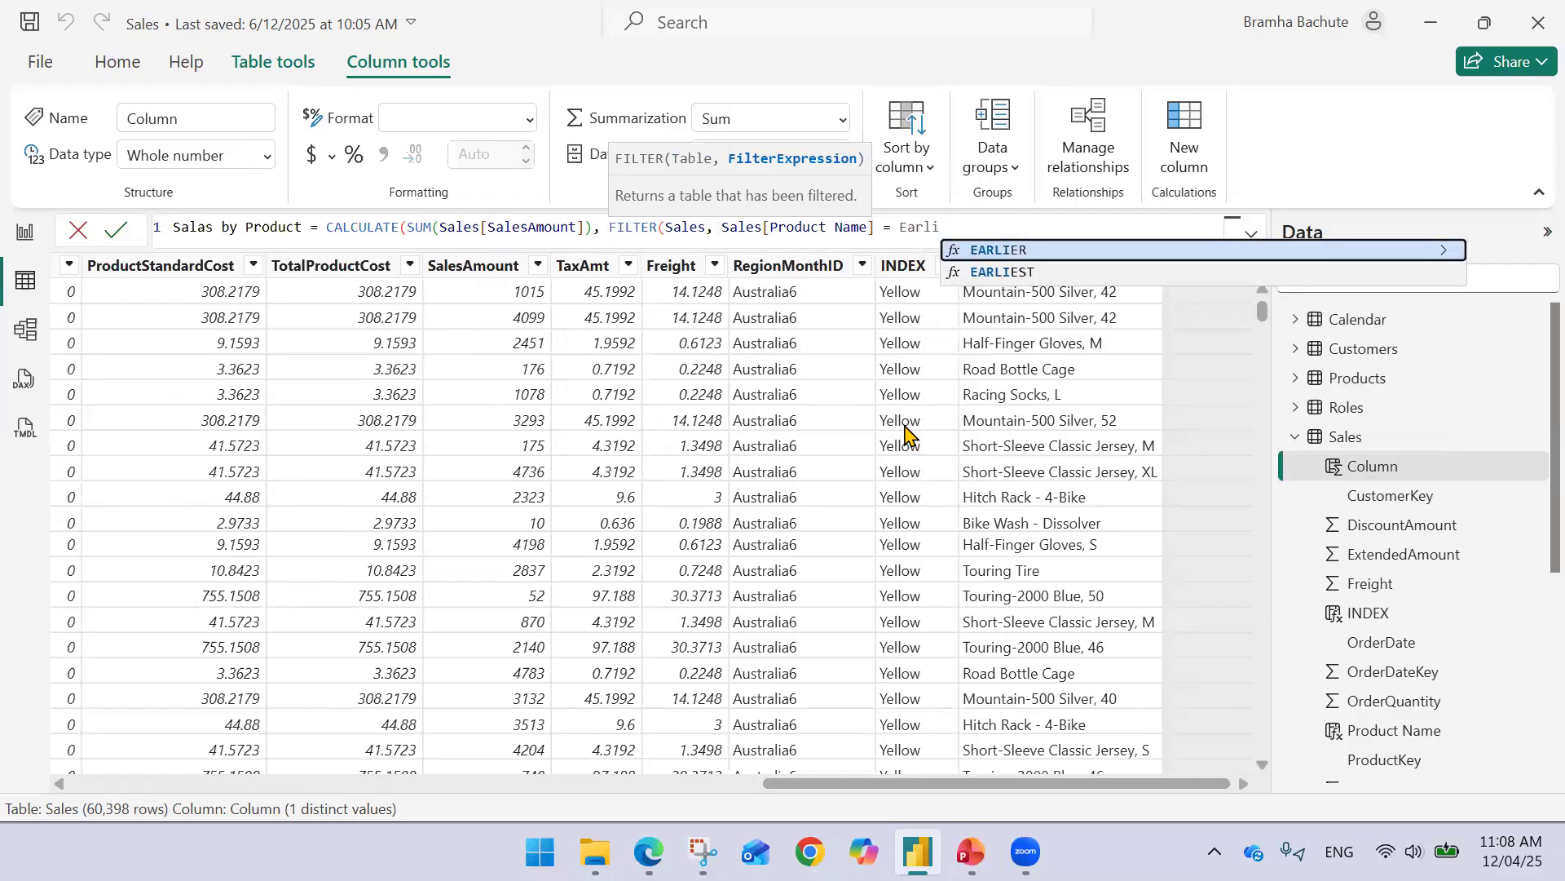
{"action": "key", "text": "Tab"}
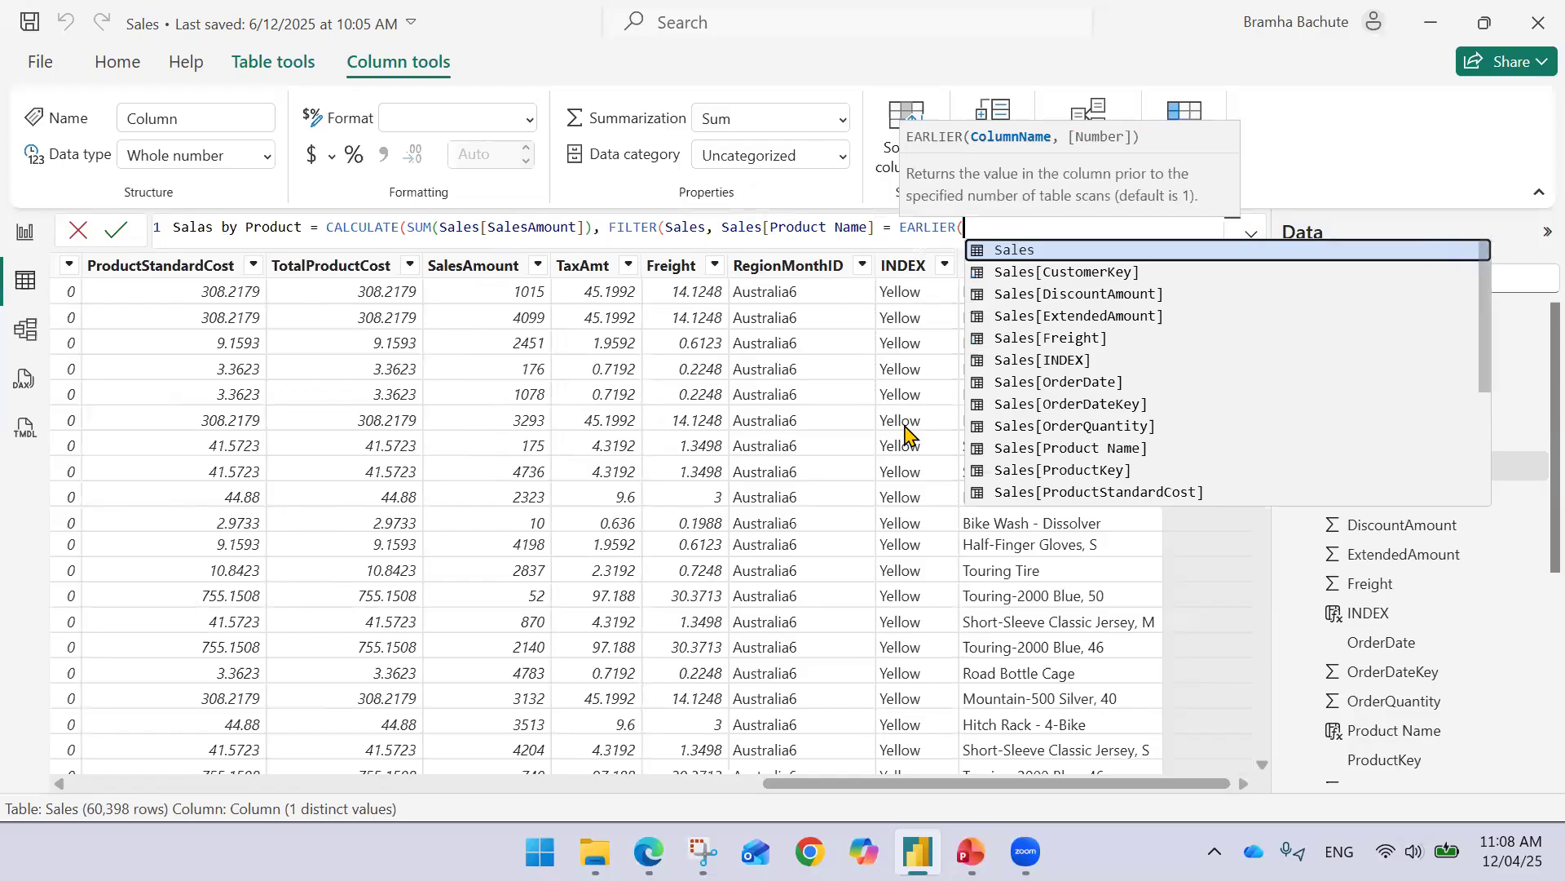
{"action": "type", "text": "Produc"}
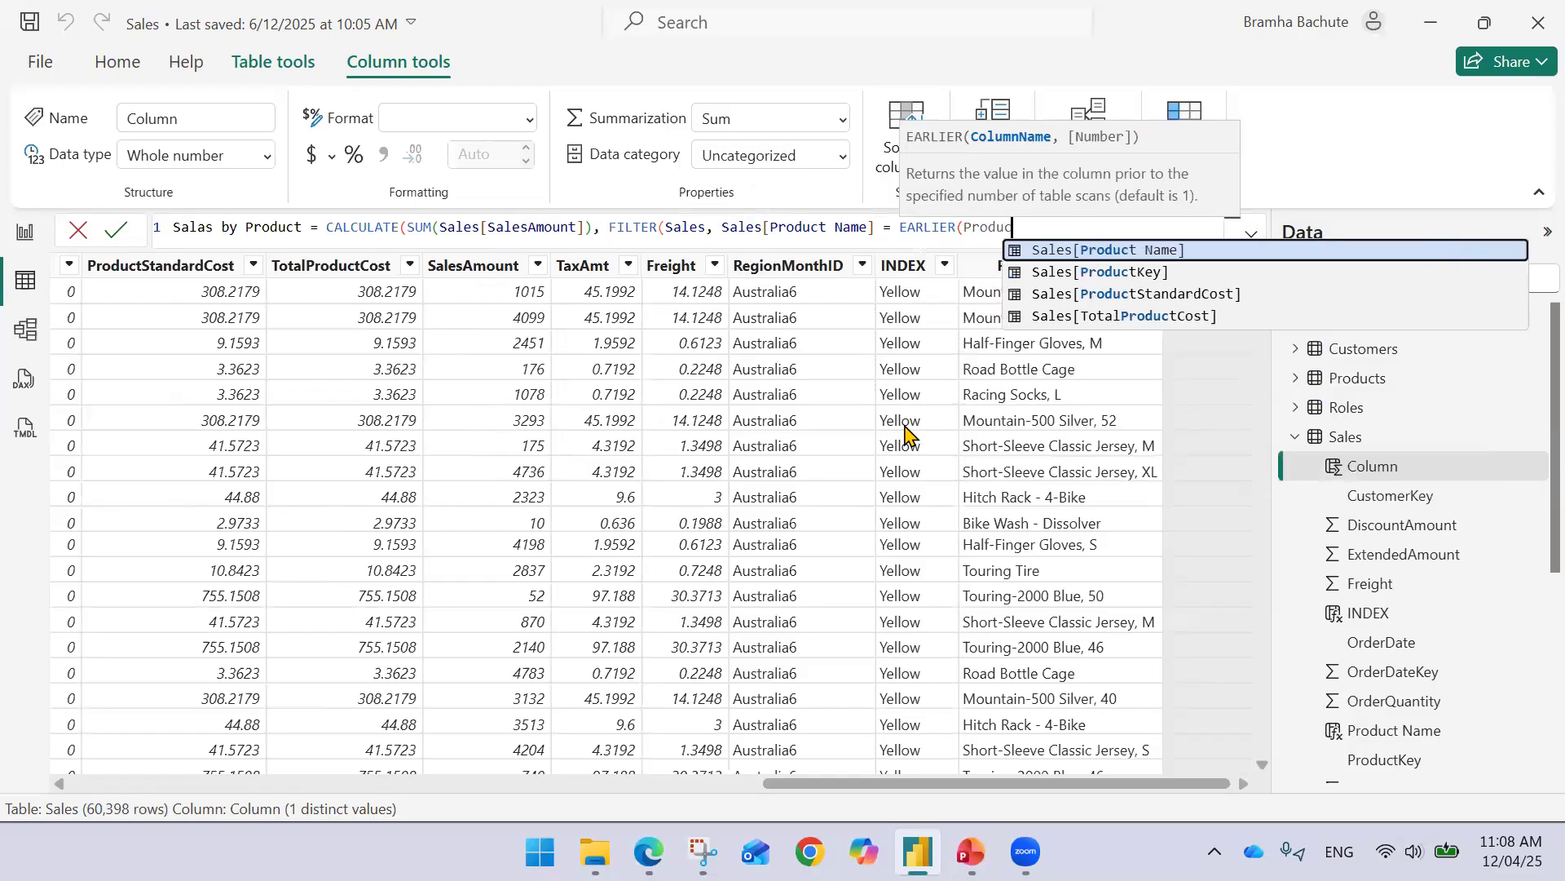
{"action": "key", "text": "Tab"}
{"action": "type", "text": "))"}
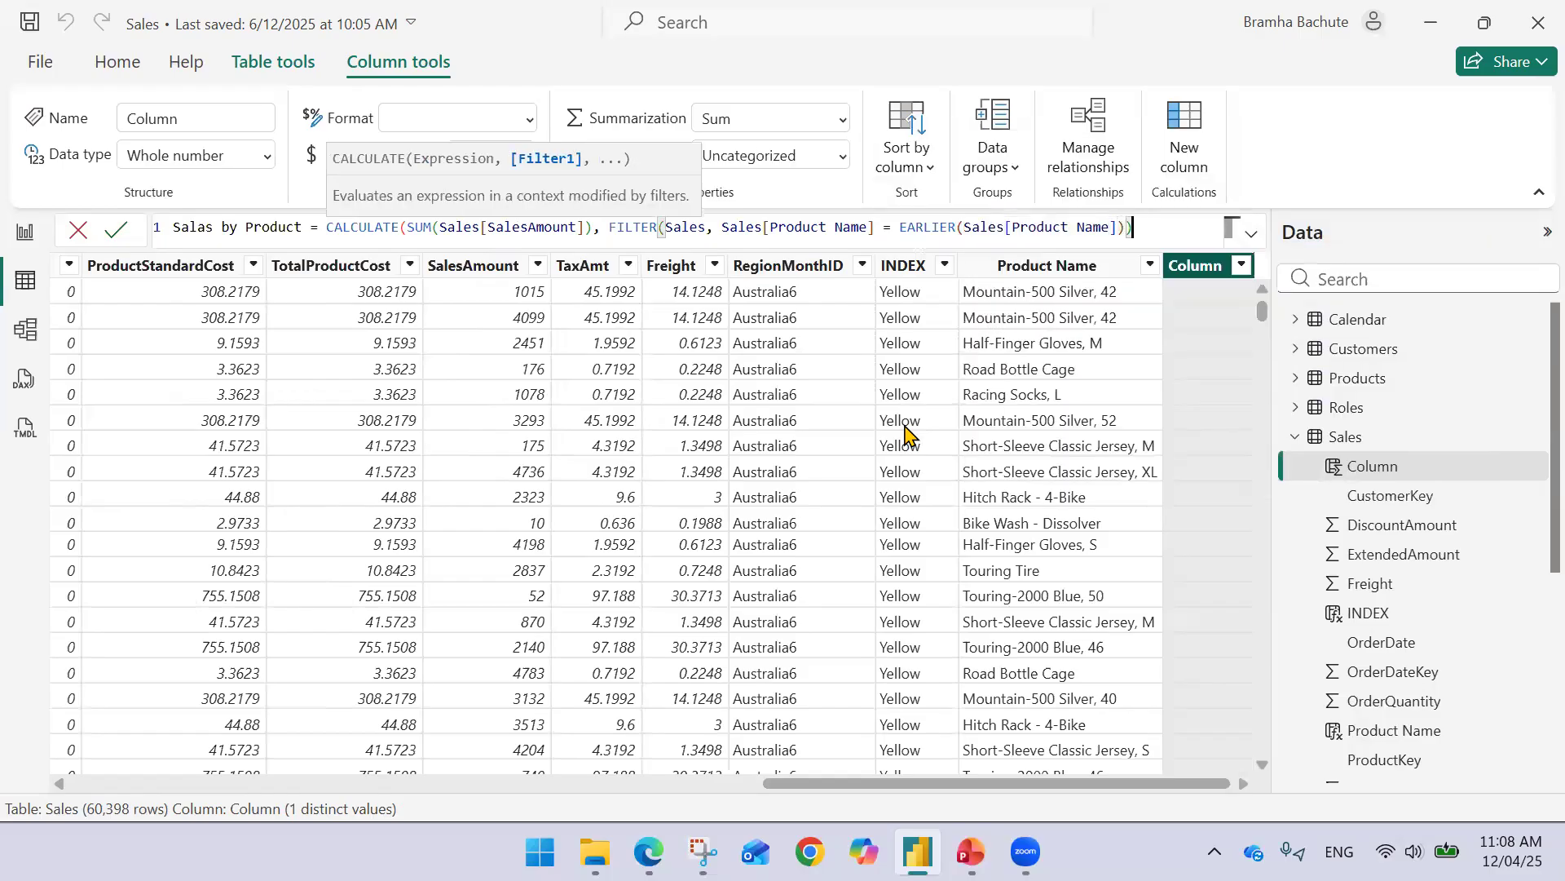
{"action": "key", "text": "Return"}
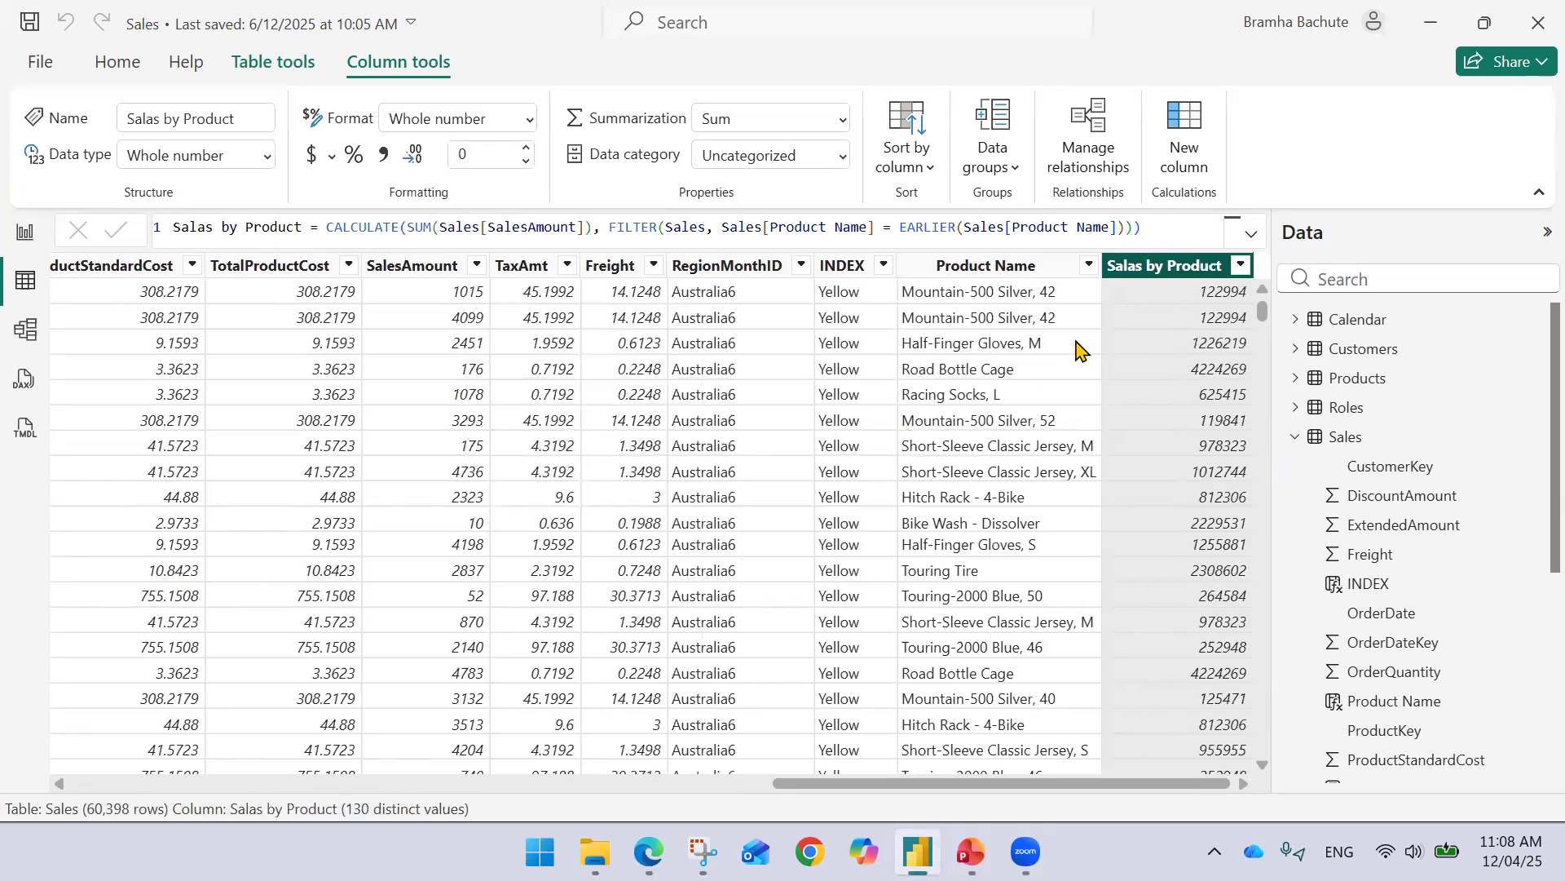
Filter the Sales table's Product Name column to only Mountain-500 Black, 42, narrowing the values with the search term -500.
{"action": "left_click", "coordinate": [1088, 265]}
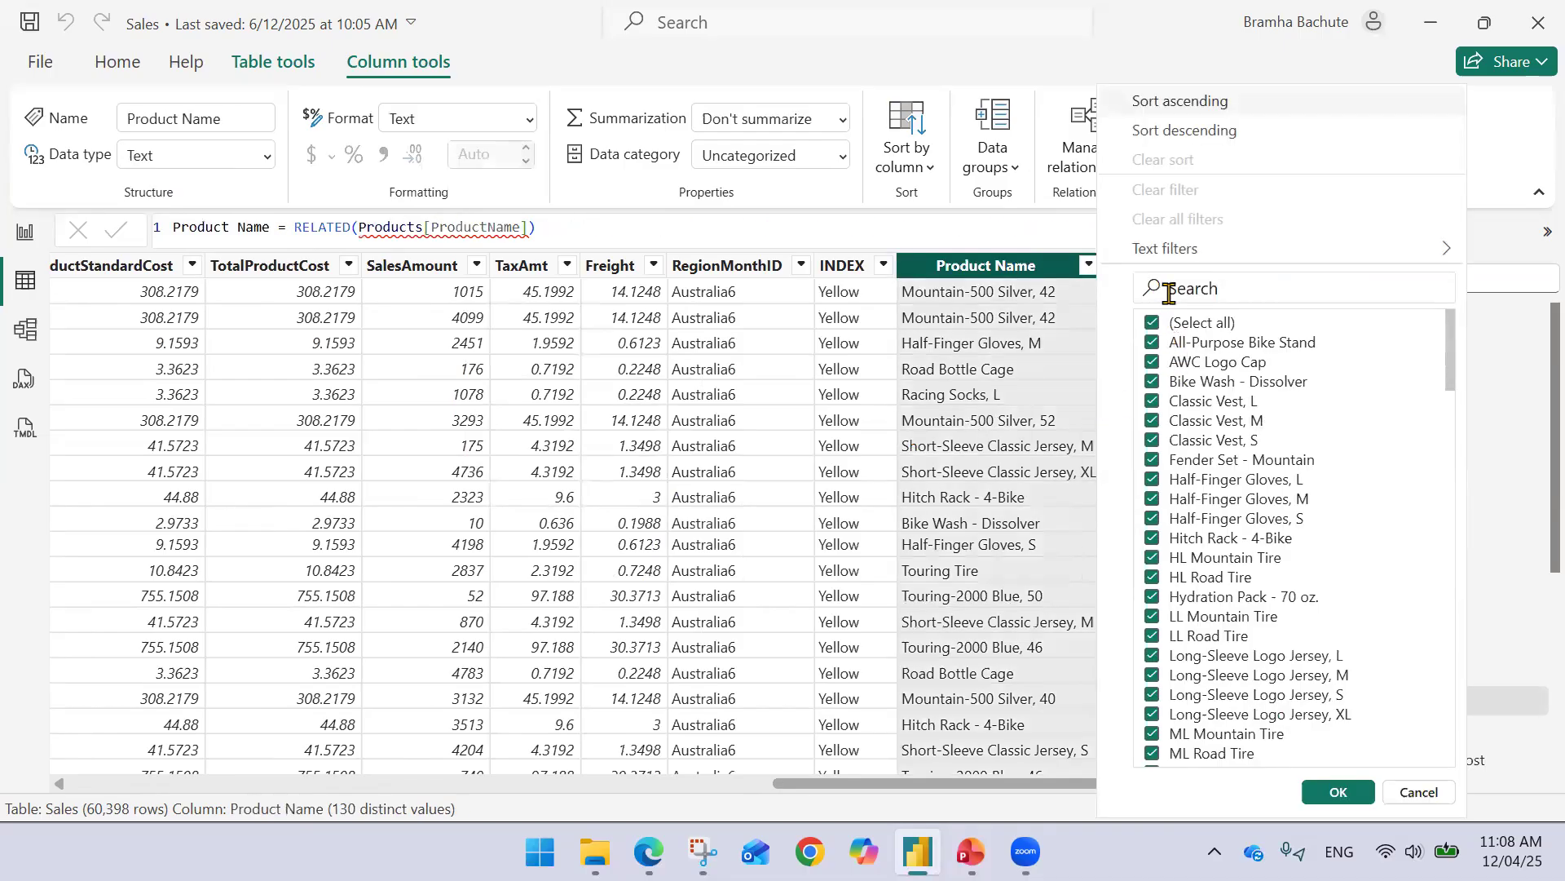
{"action": "left_click", "coordinate": [1199, 288]}
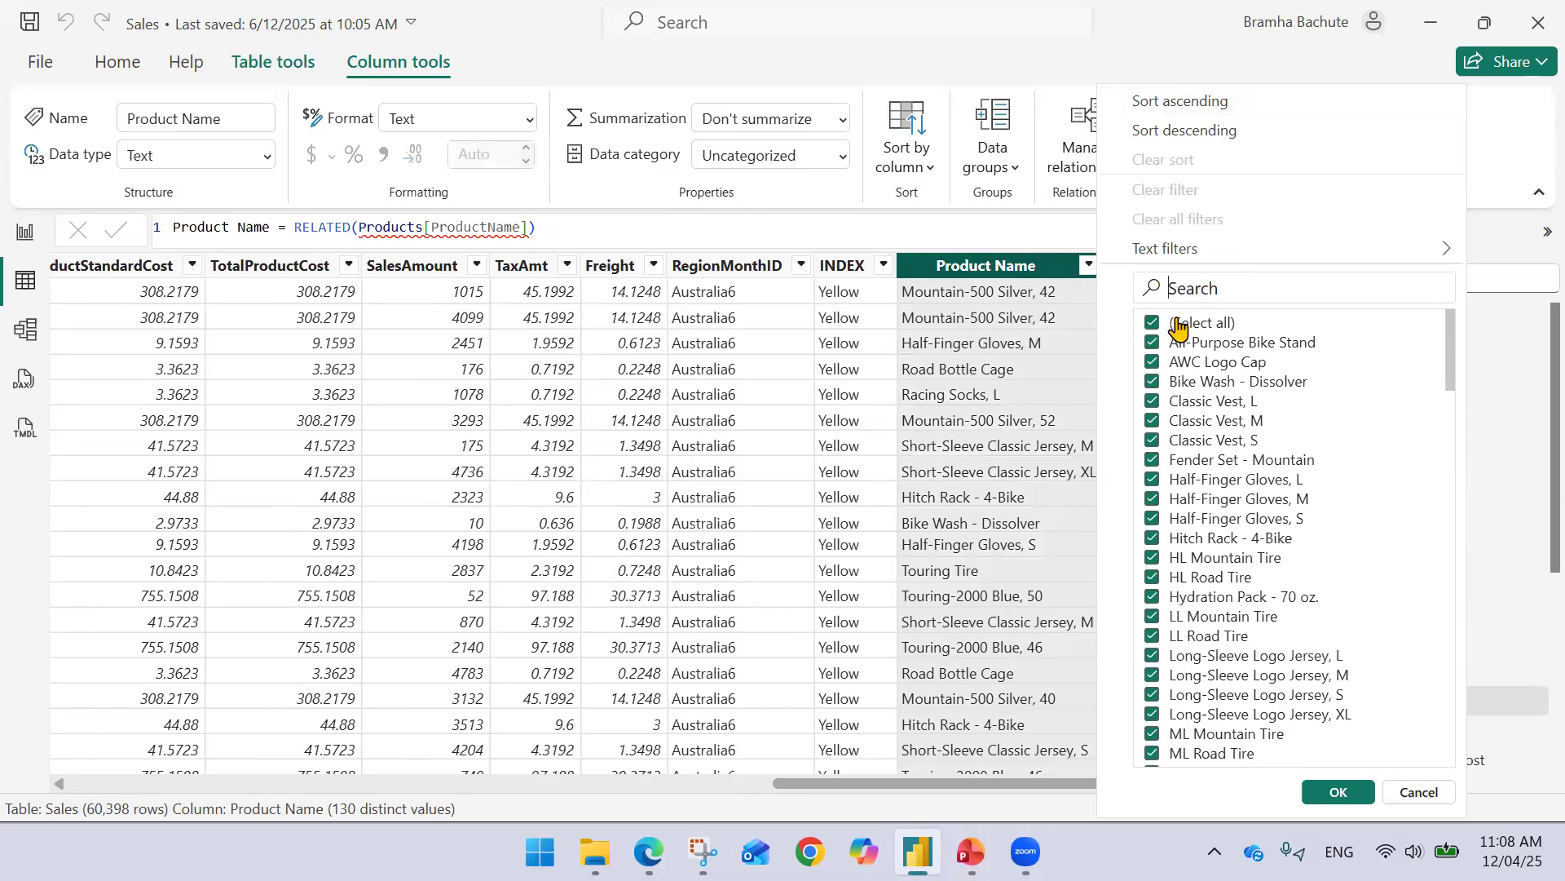
{"action": "type", "text": "Mount"}
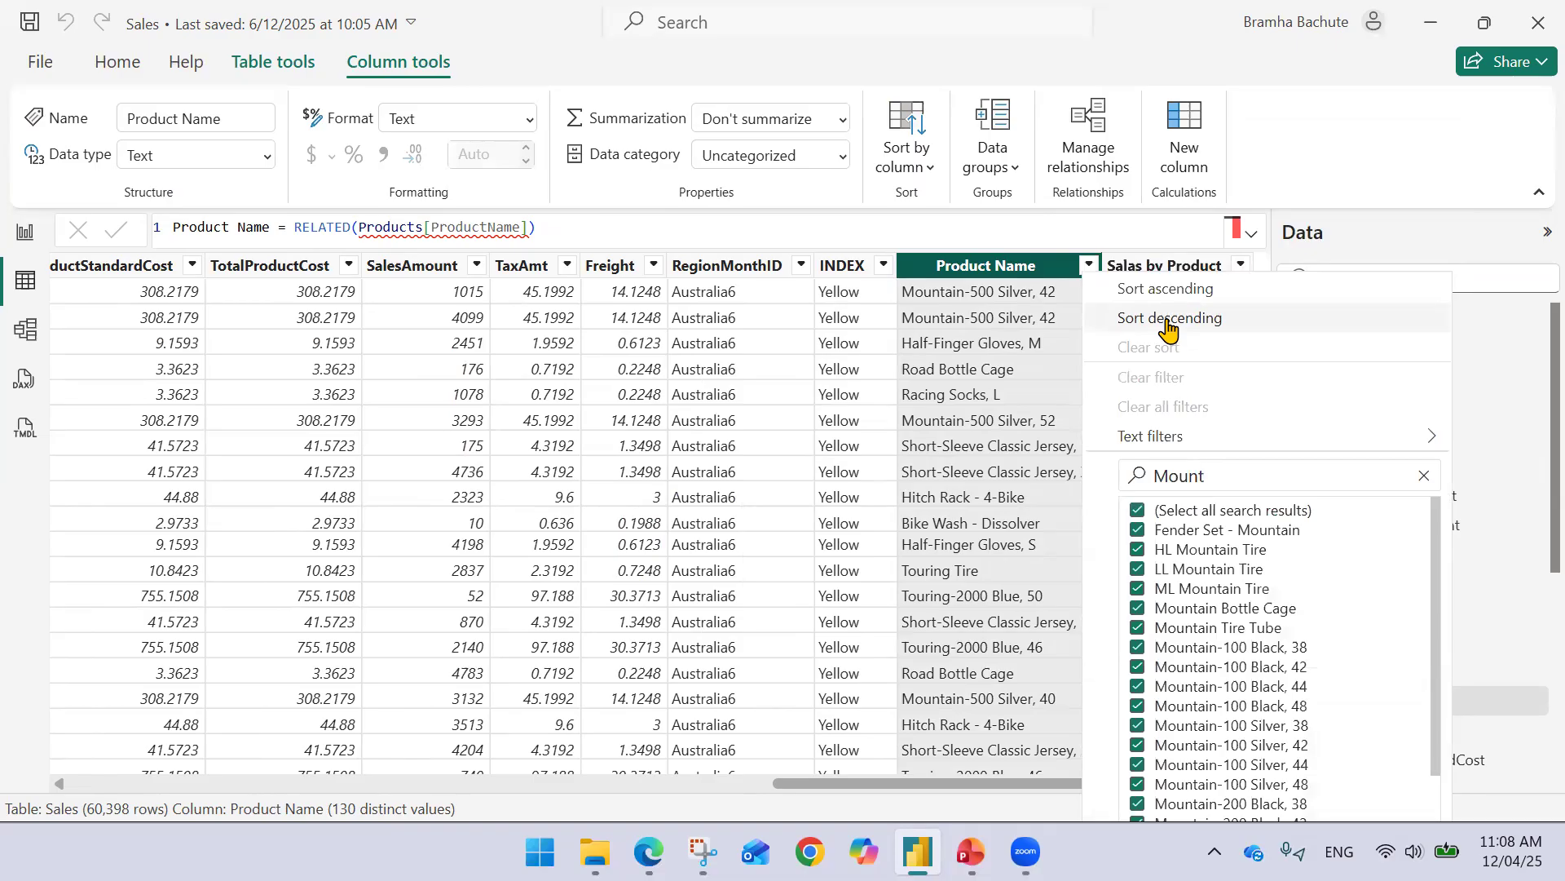
{"action": "key", "text": "ctrl+a"}
{"action": "type", "text": "-500"}
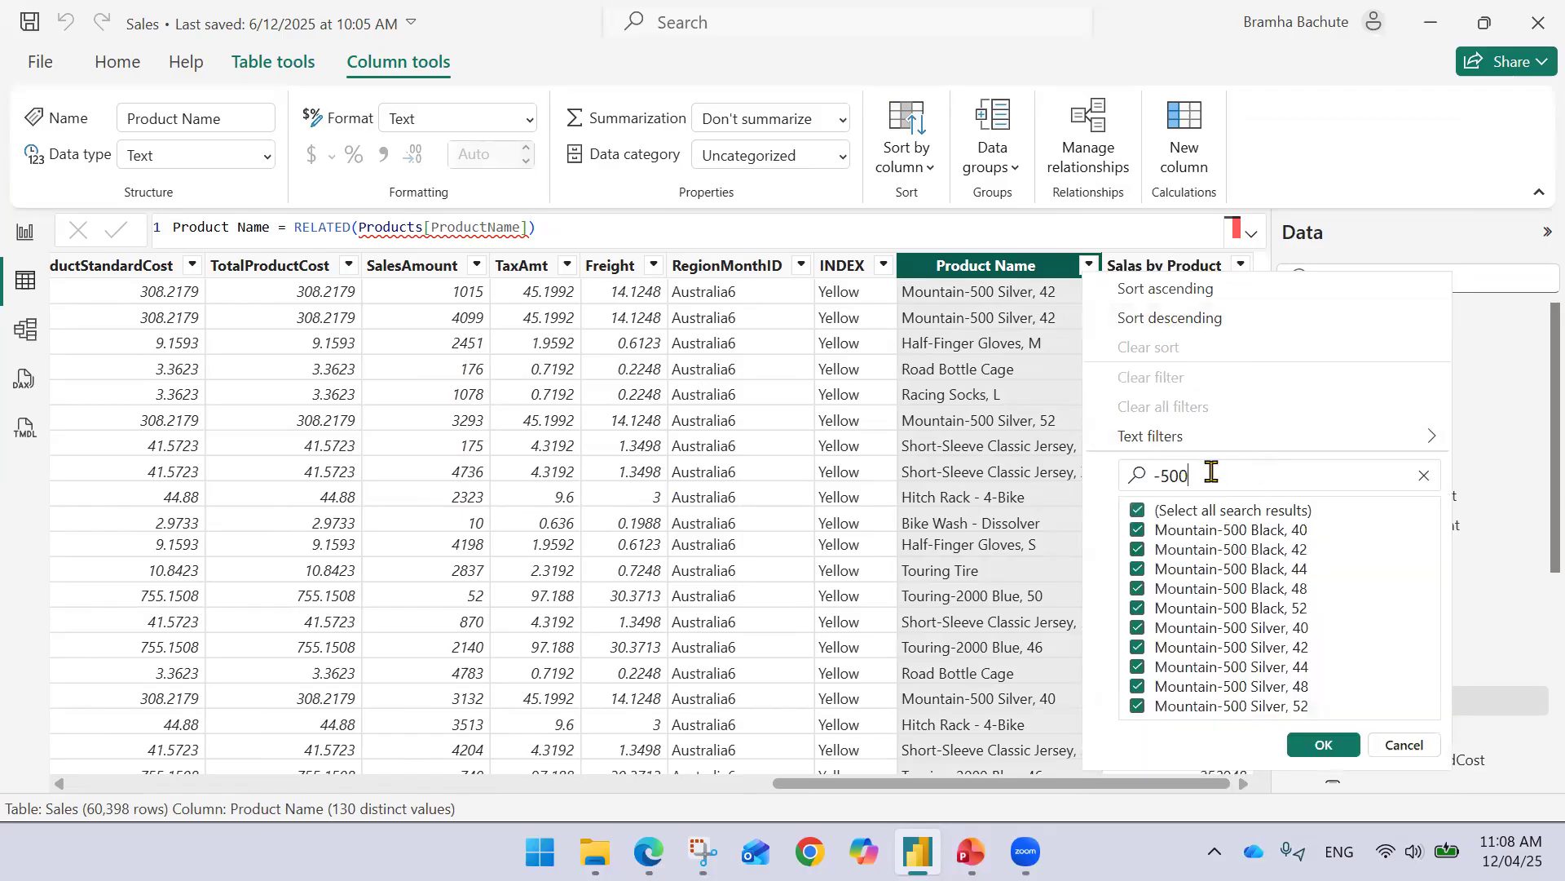
{"action": "left_click", "coordinate": [1139, 511]}
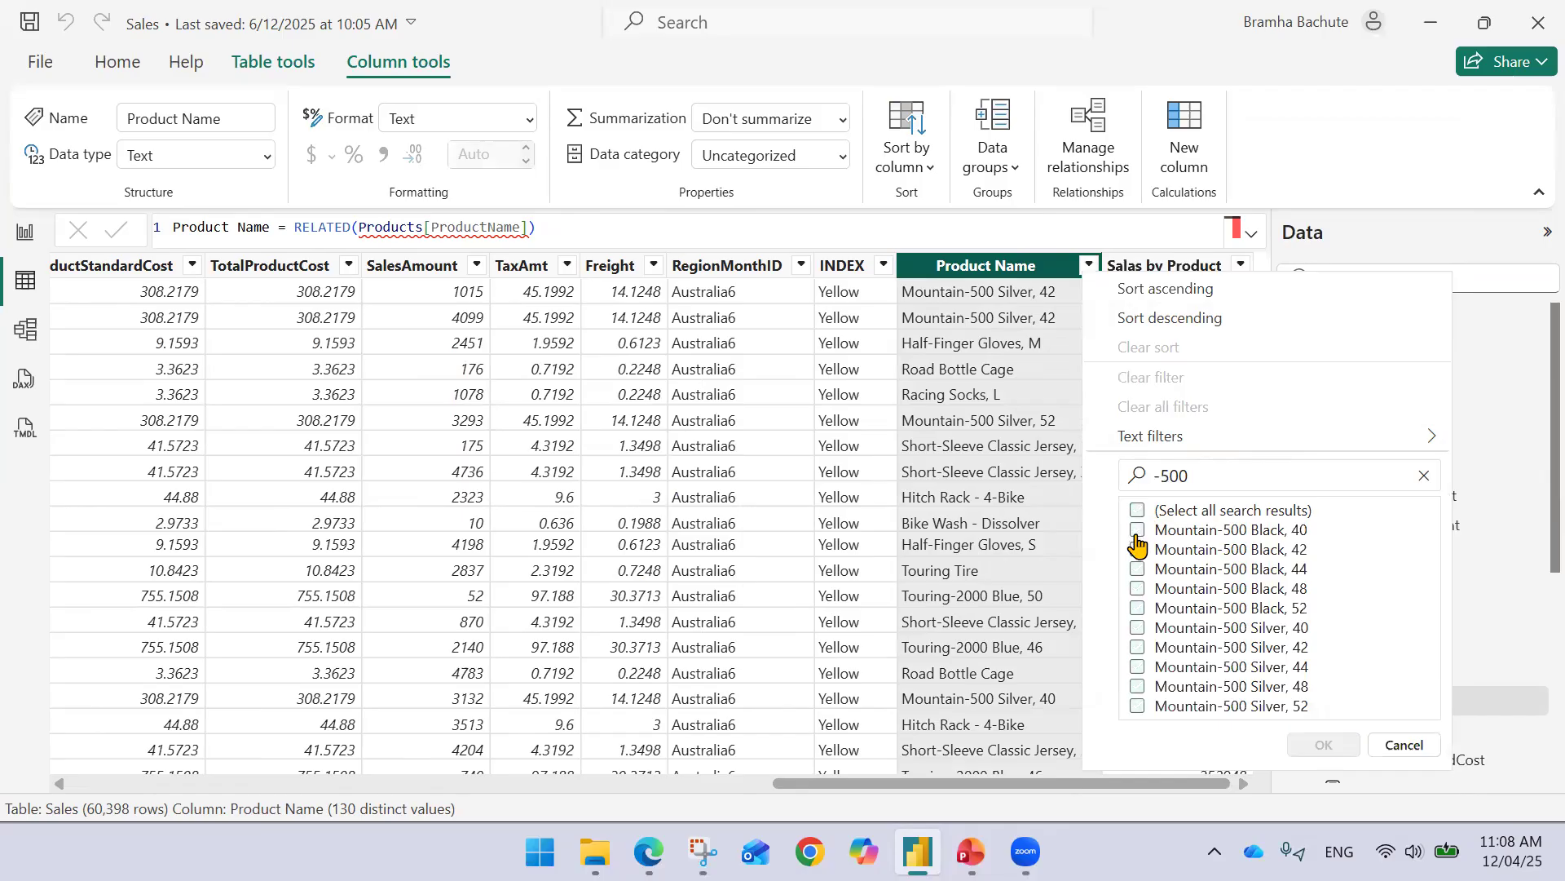
{"action": "left_click", "coordinate": [1137, 548]}
{"action": "left_click", "coordinate": [1316, 747]}
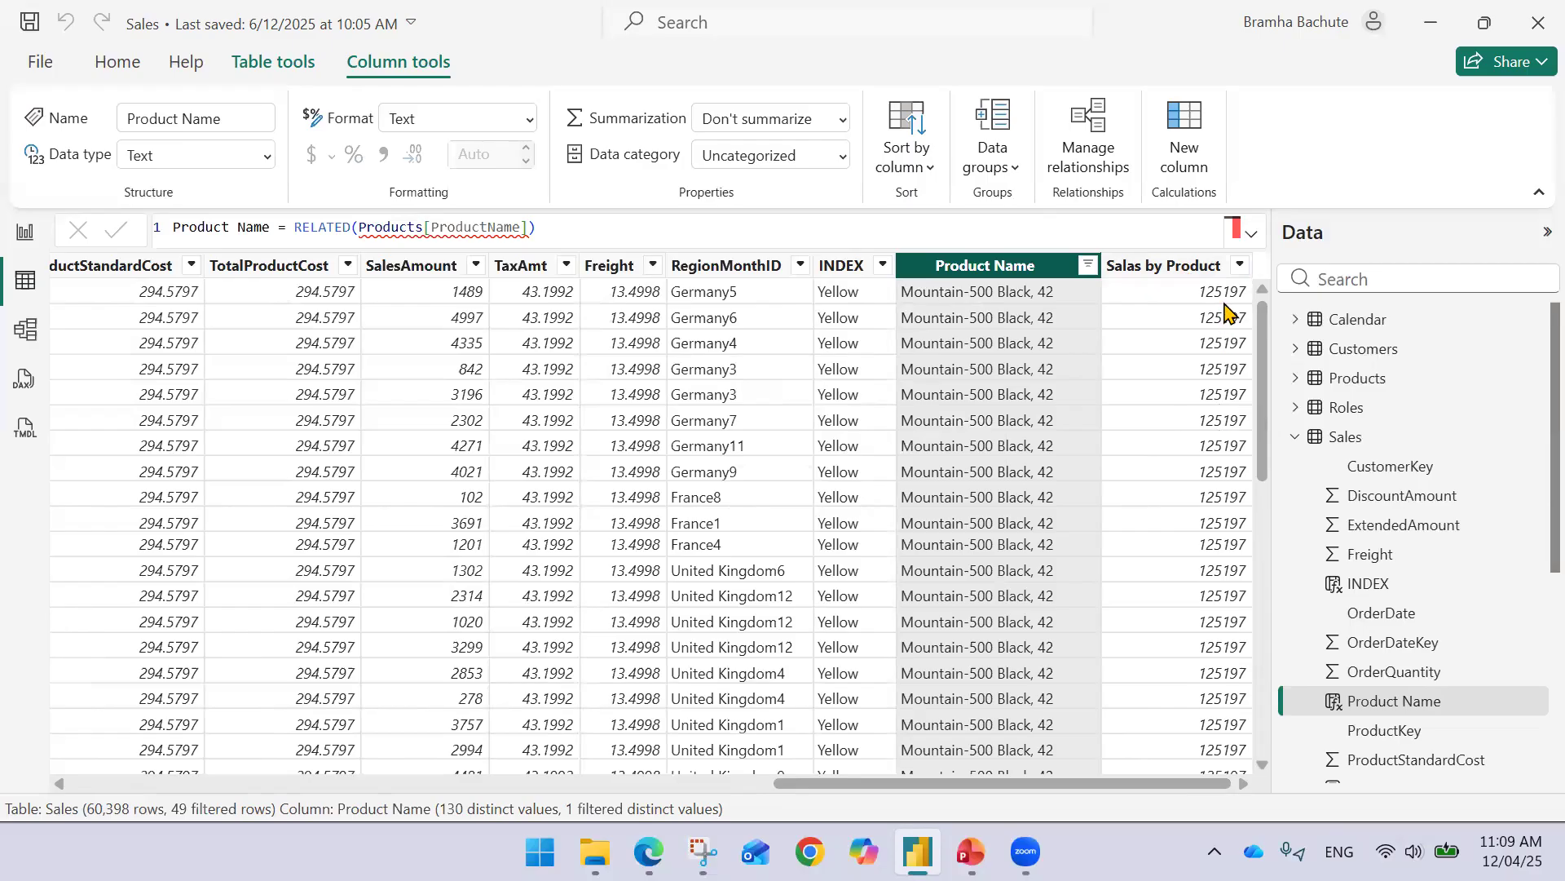
Display the Products table and clear its ProductKey filter.
{"action": "left_click", "coordinate": [1296, 438]}
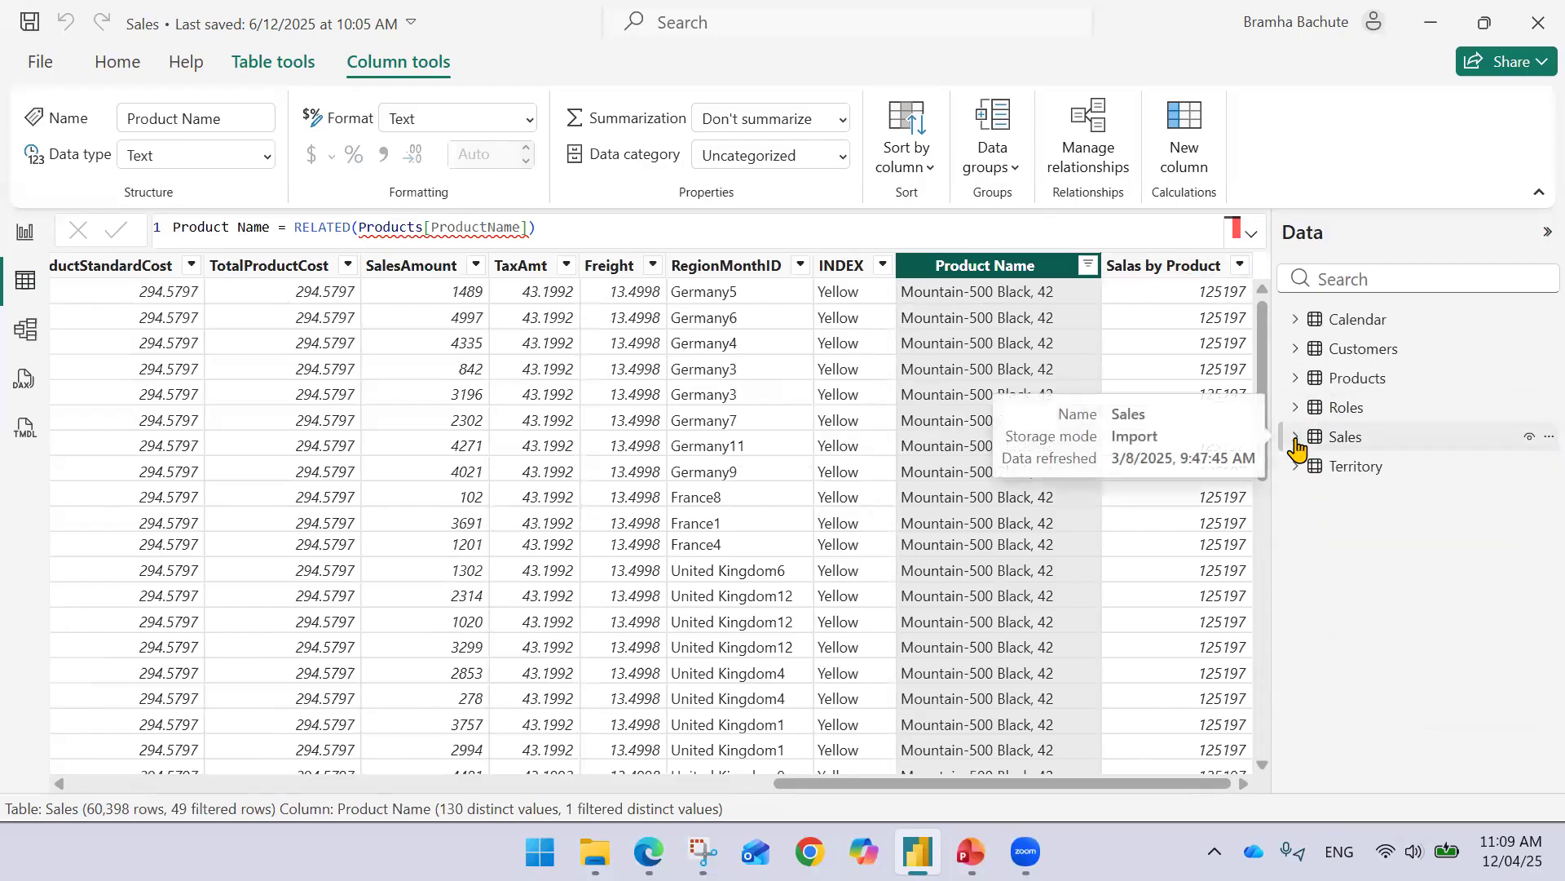
{"action": "left_click", "coordinate": [1356, 381]}
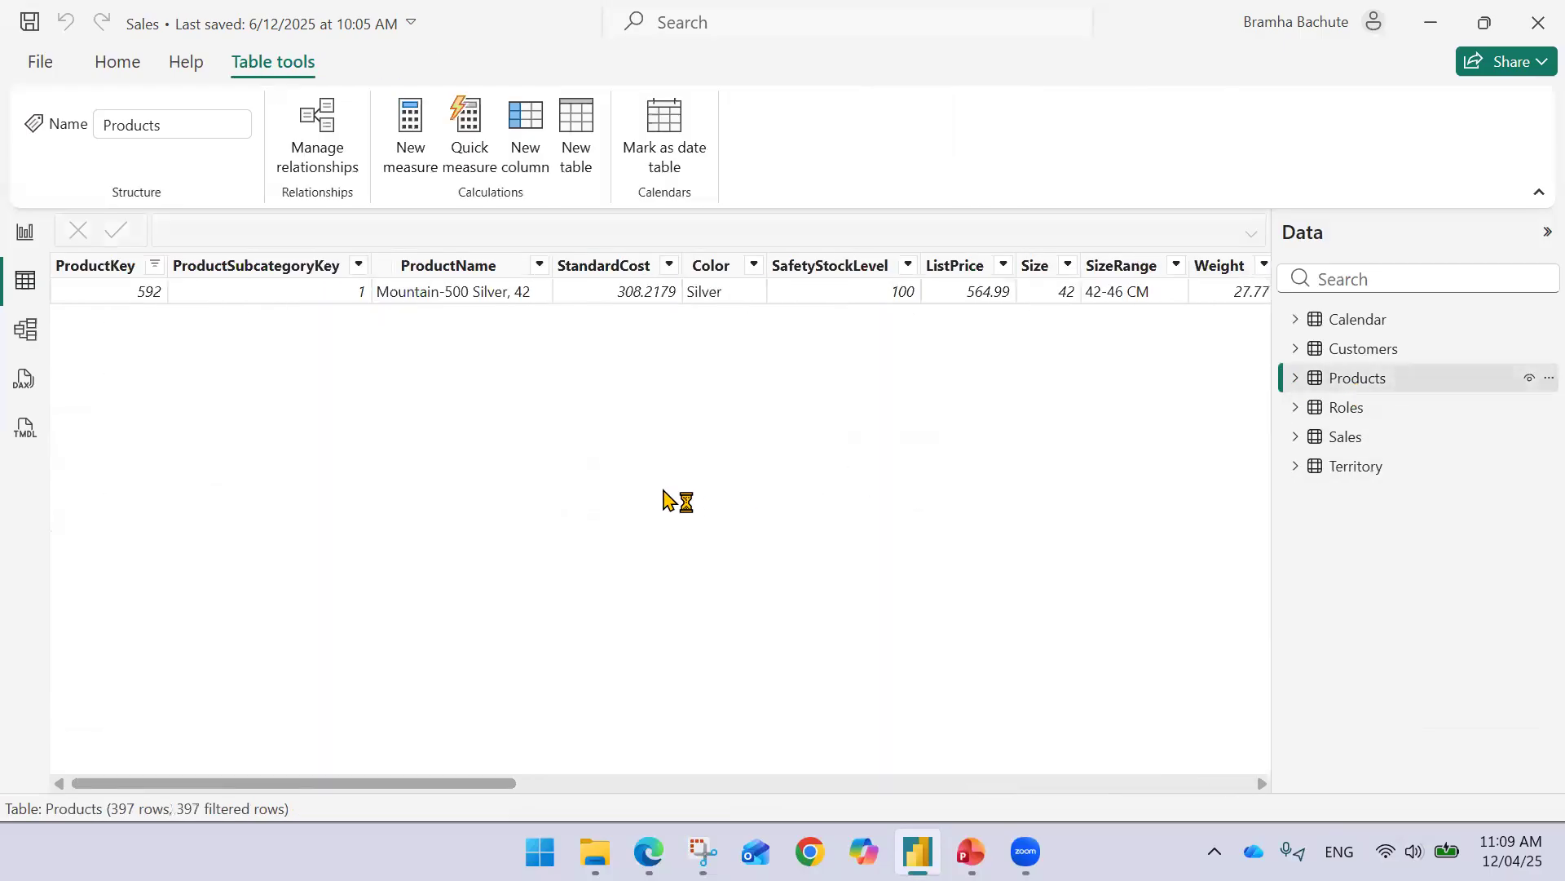
{"action": "left_click", "coordinate": [154, 274]}
{"action": "left_click", "coordinate": [155, 269]}
{"action": "left_click", "coordinate": [303, 218]}
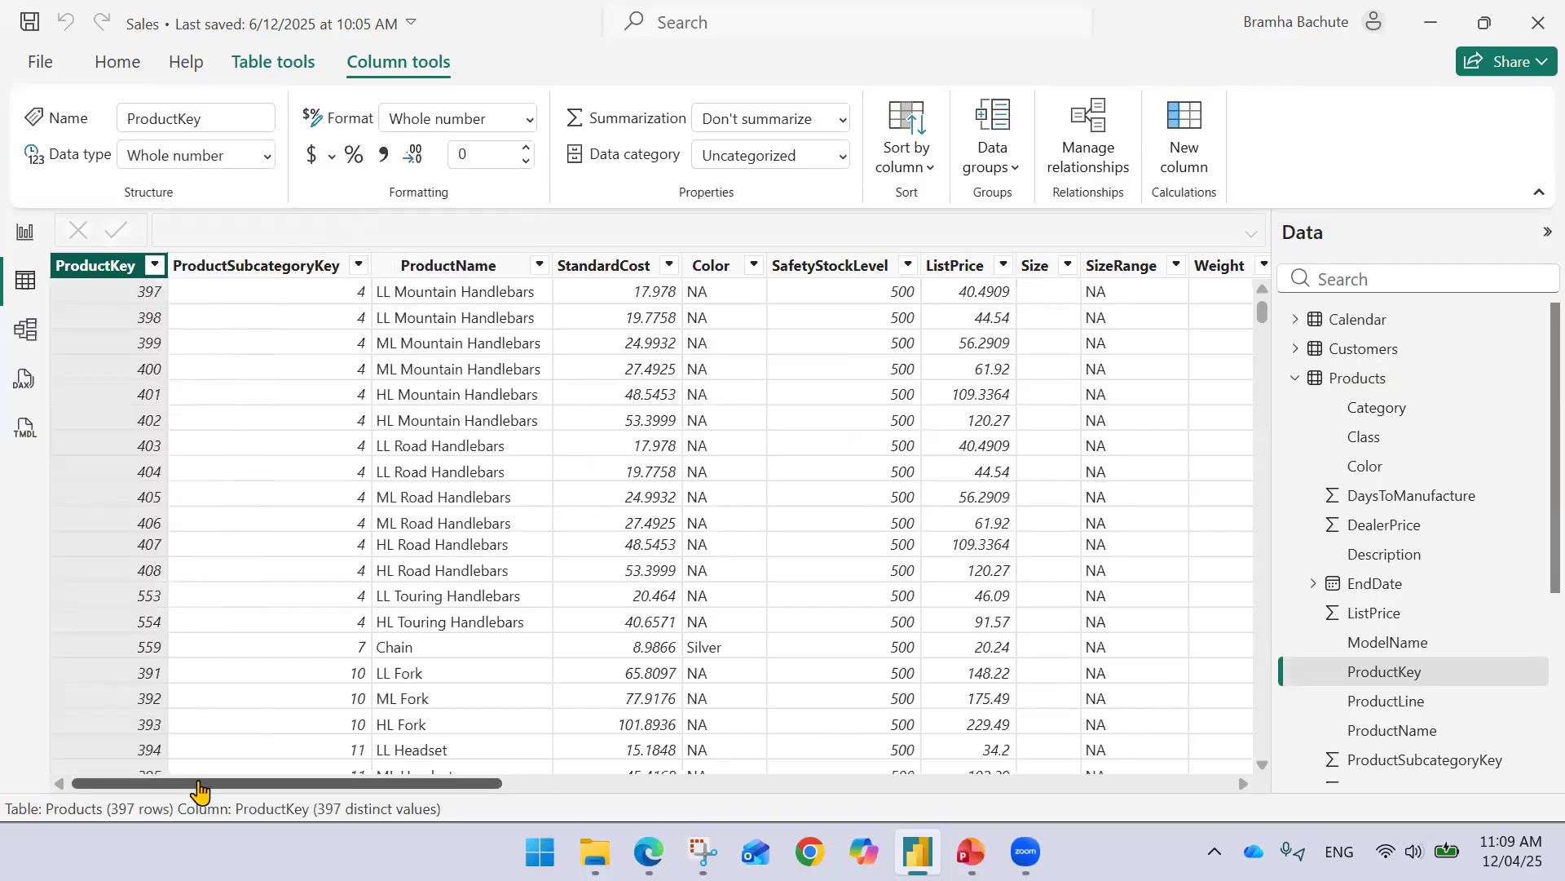
Examine the last columns of the Products table, from Description through Category.
{"action": "left_click_drag", "start_coordinate": [229, 784], "coordinate": [962, 783]}
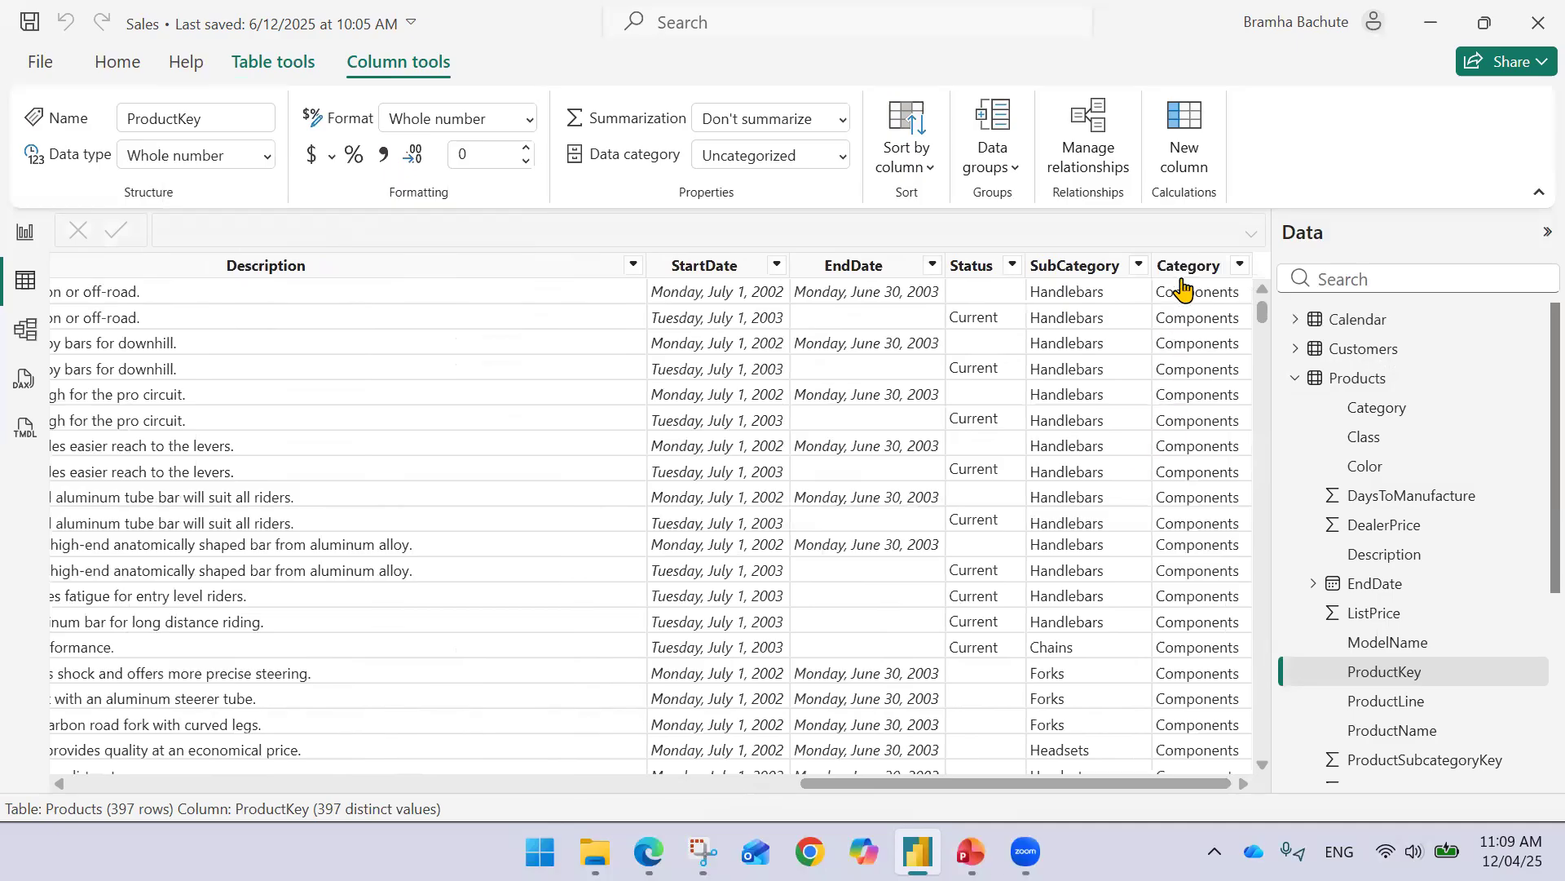
{"action": "left_click", "coordinate": [1293, 379]}
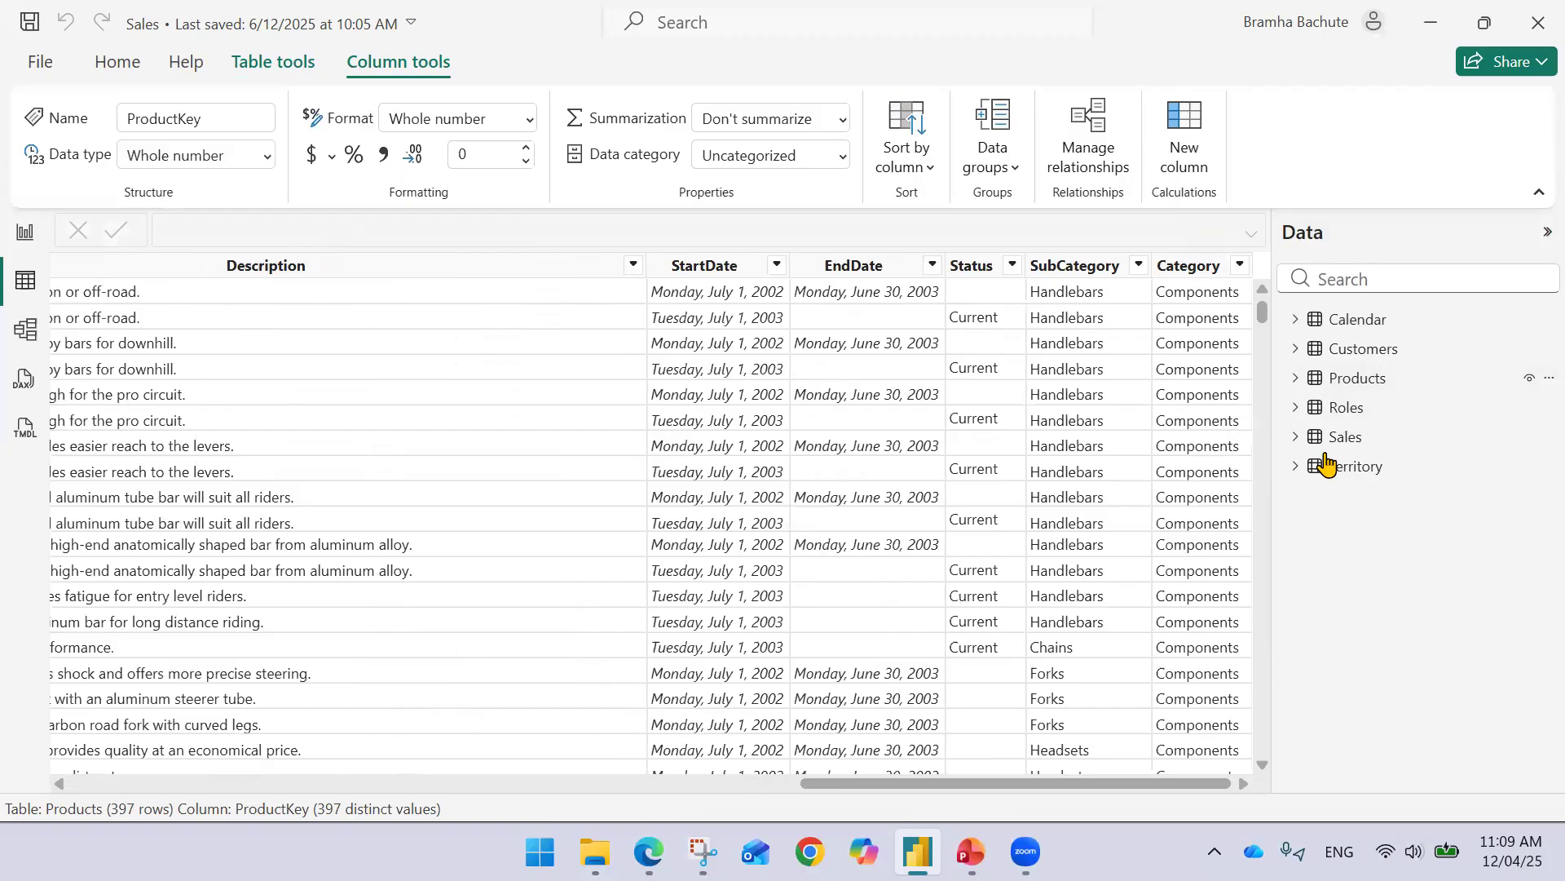
{"action": "left_click", "coordinate": [1362, 380]}
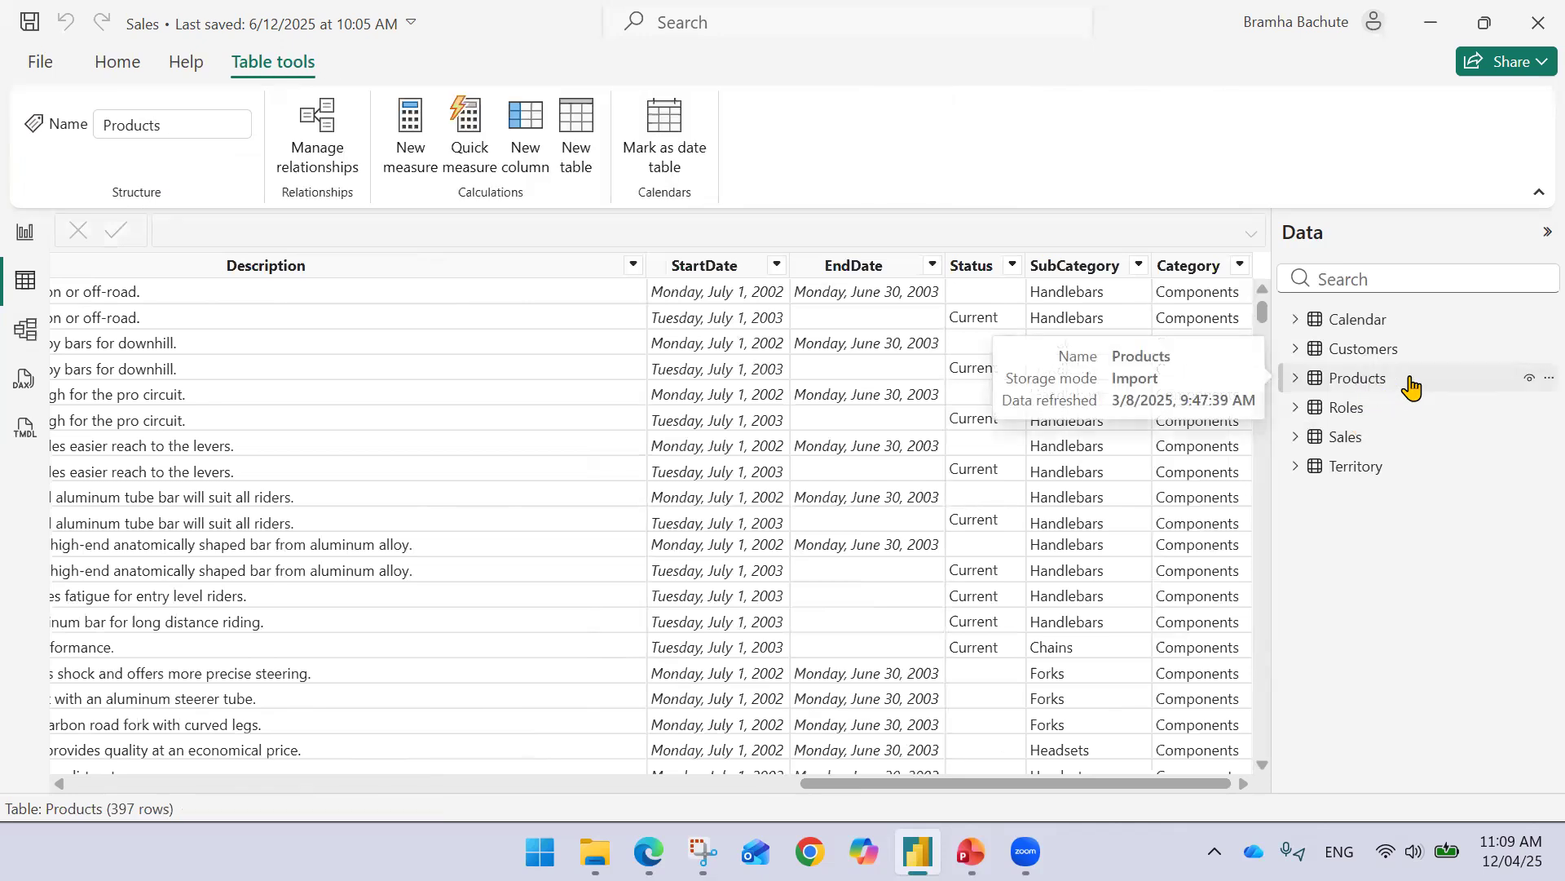
Examine the filtered Sales table's columns from ProductKey through Salas by Product, and select the ProductKey column.
{"action": "left_click", "coordinate": [1389, 441]}
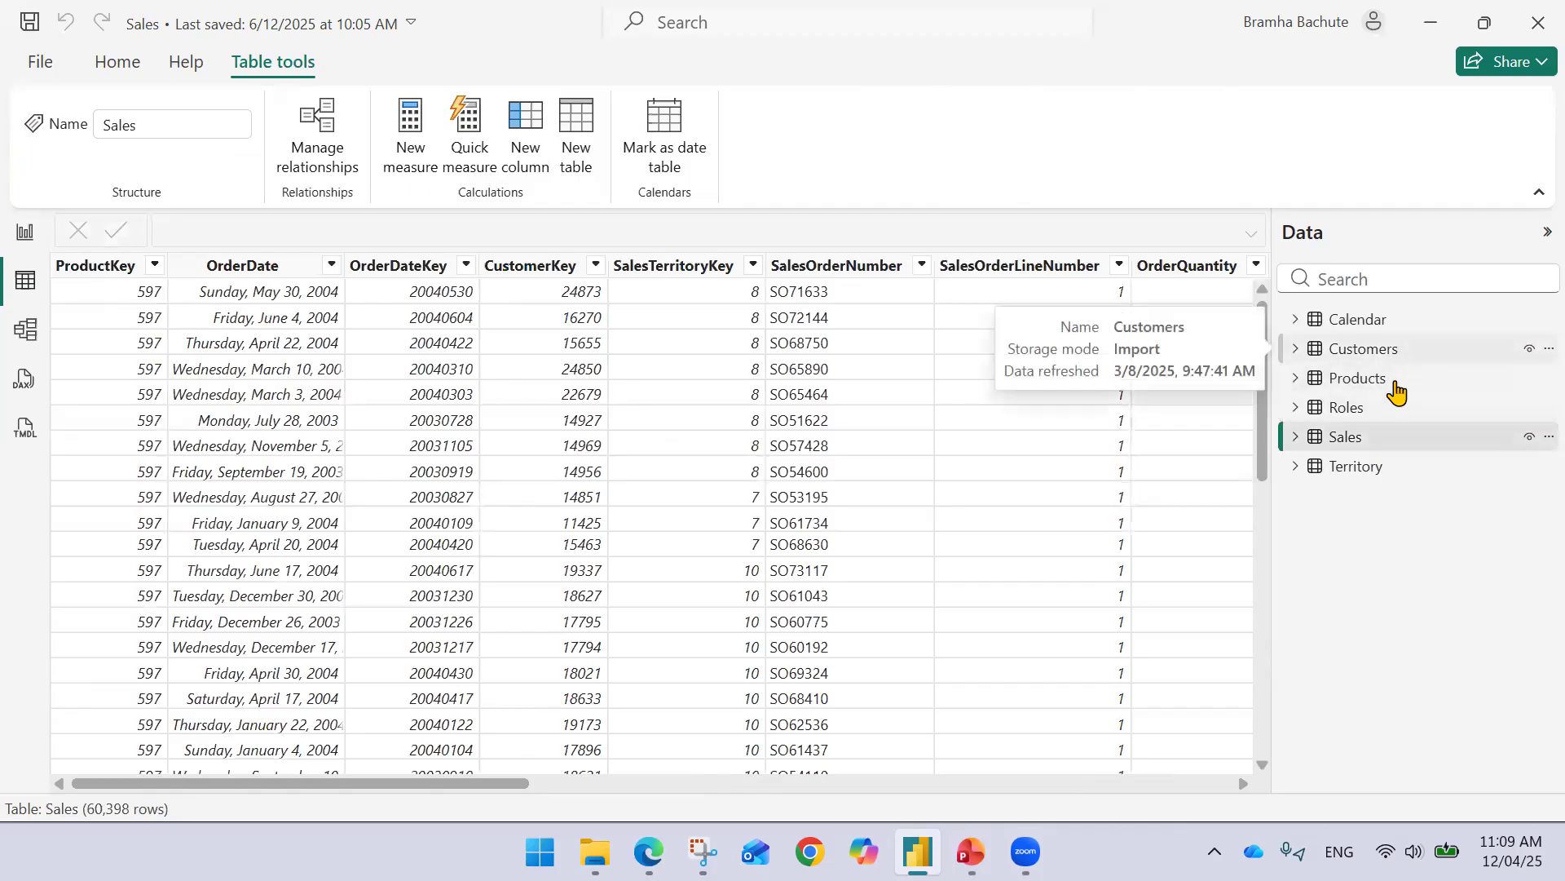
{"action": "mouse_move", "coordinate": [1395, 393]}
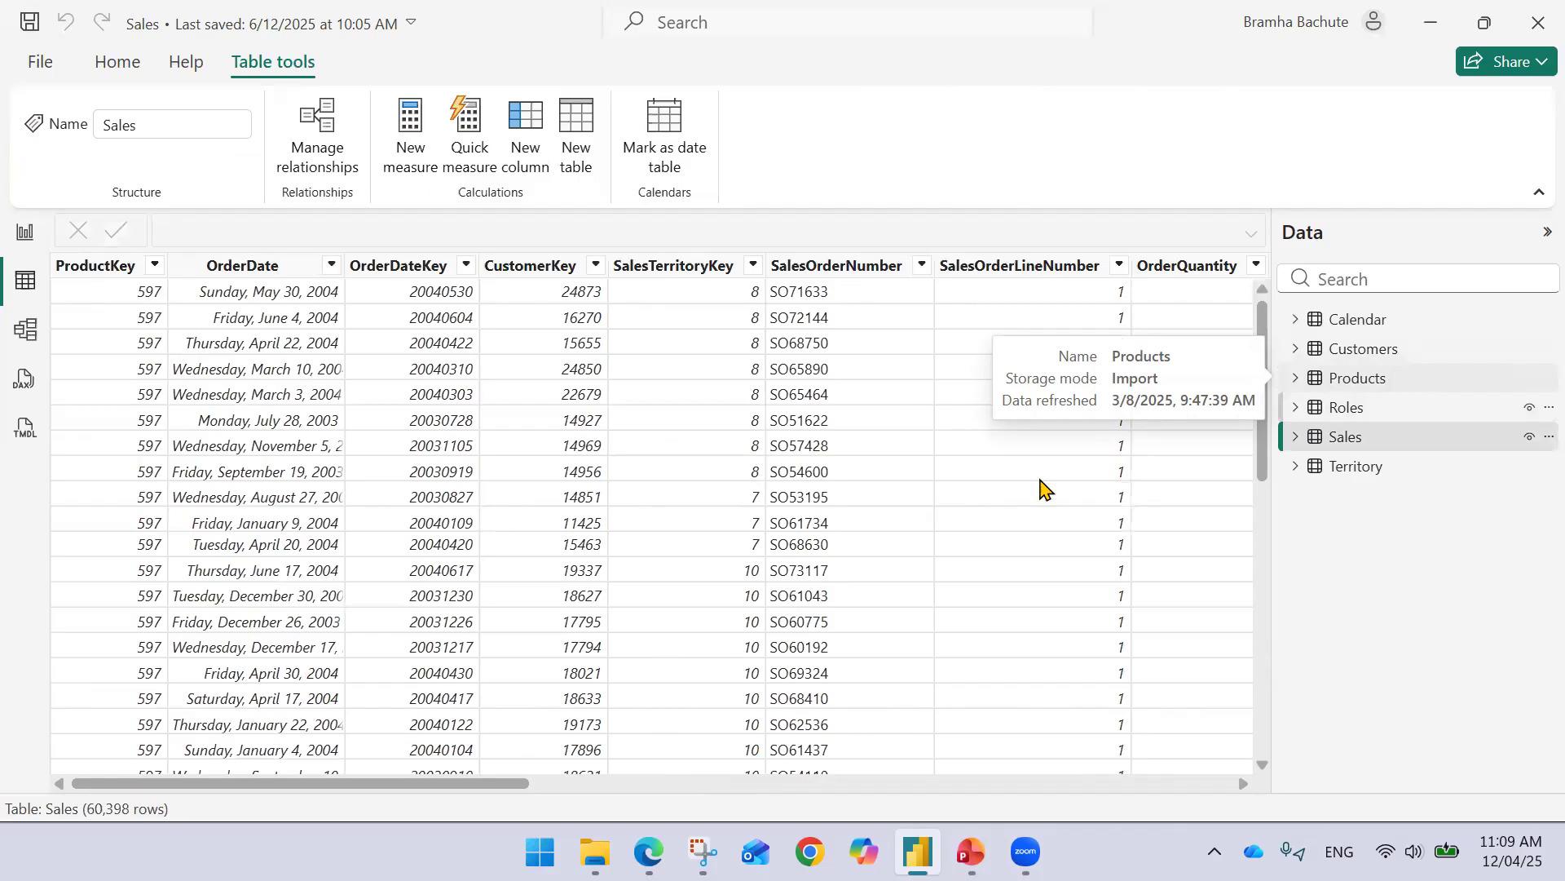
{"action": "left_click_drag", "start_coordinate": [487, 785], "coordinate": [1216, 810]}
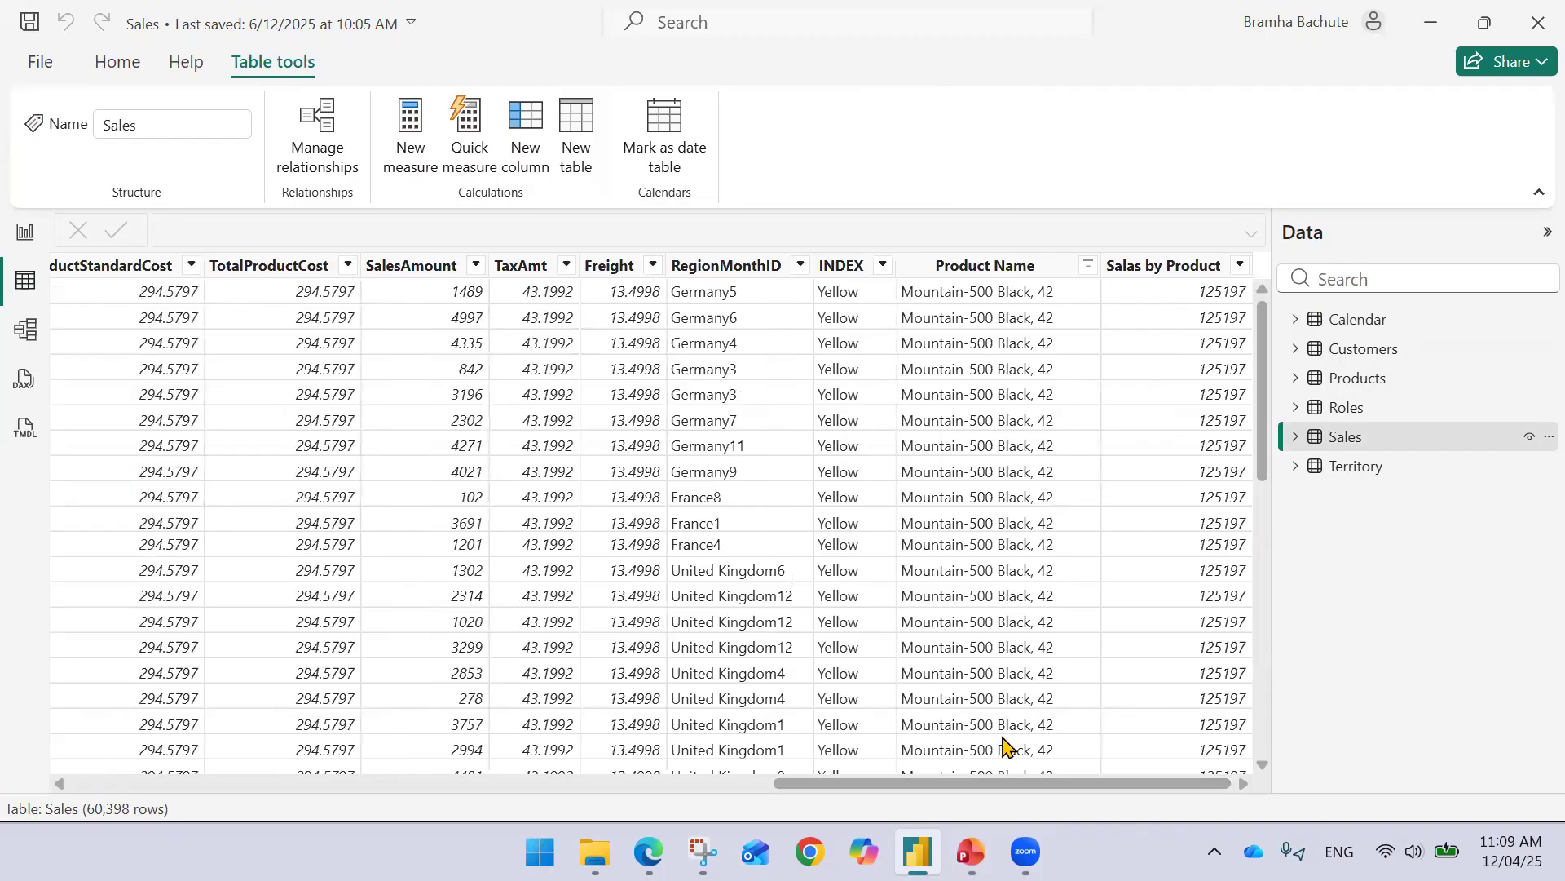
{"action": "left_click_drag", "start_coordinate": [989, 786], "coordinate": [167, 785]}
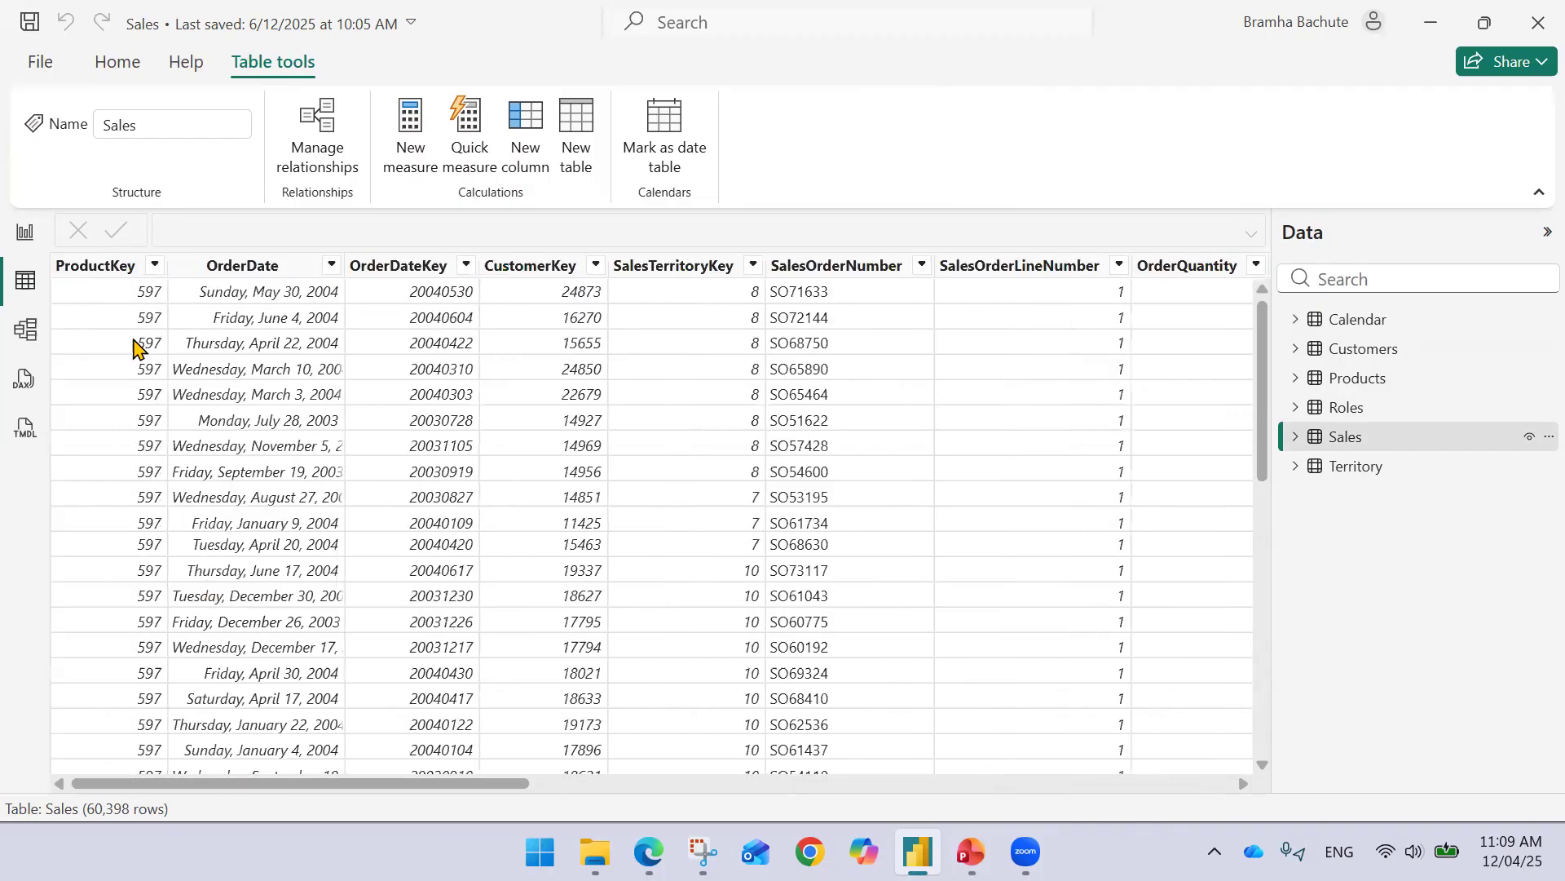
{"action": "left_click", "coordinate": [56, 424]}
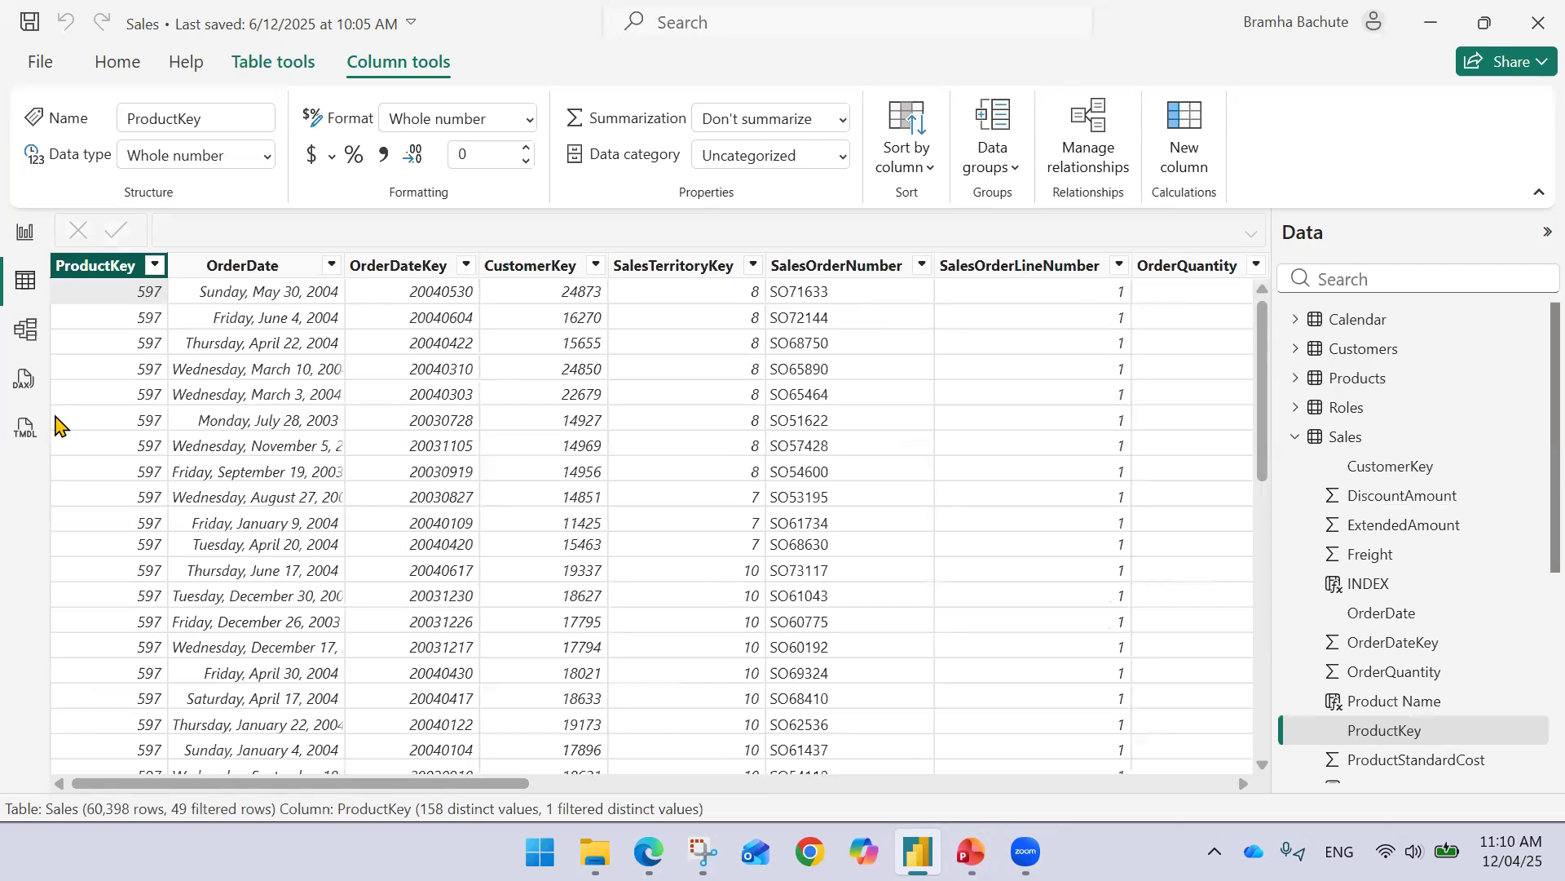
Examine the ProductKey column in the Products table, and collapse the field lists of Products and Sales.
{"action": "left_click", "coordinate": [1356, 380]}
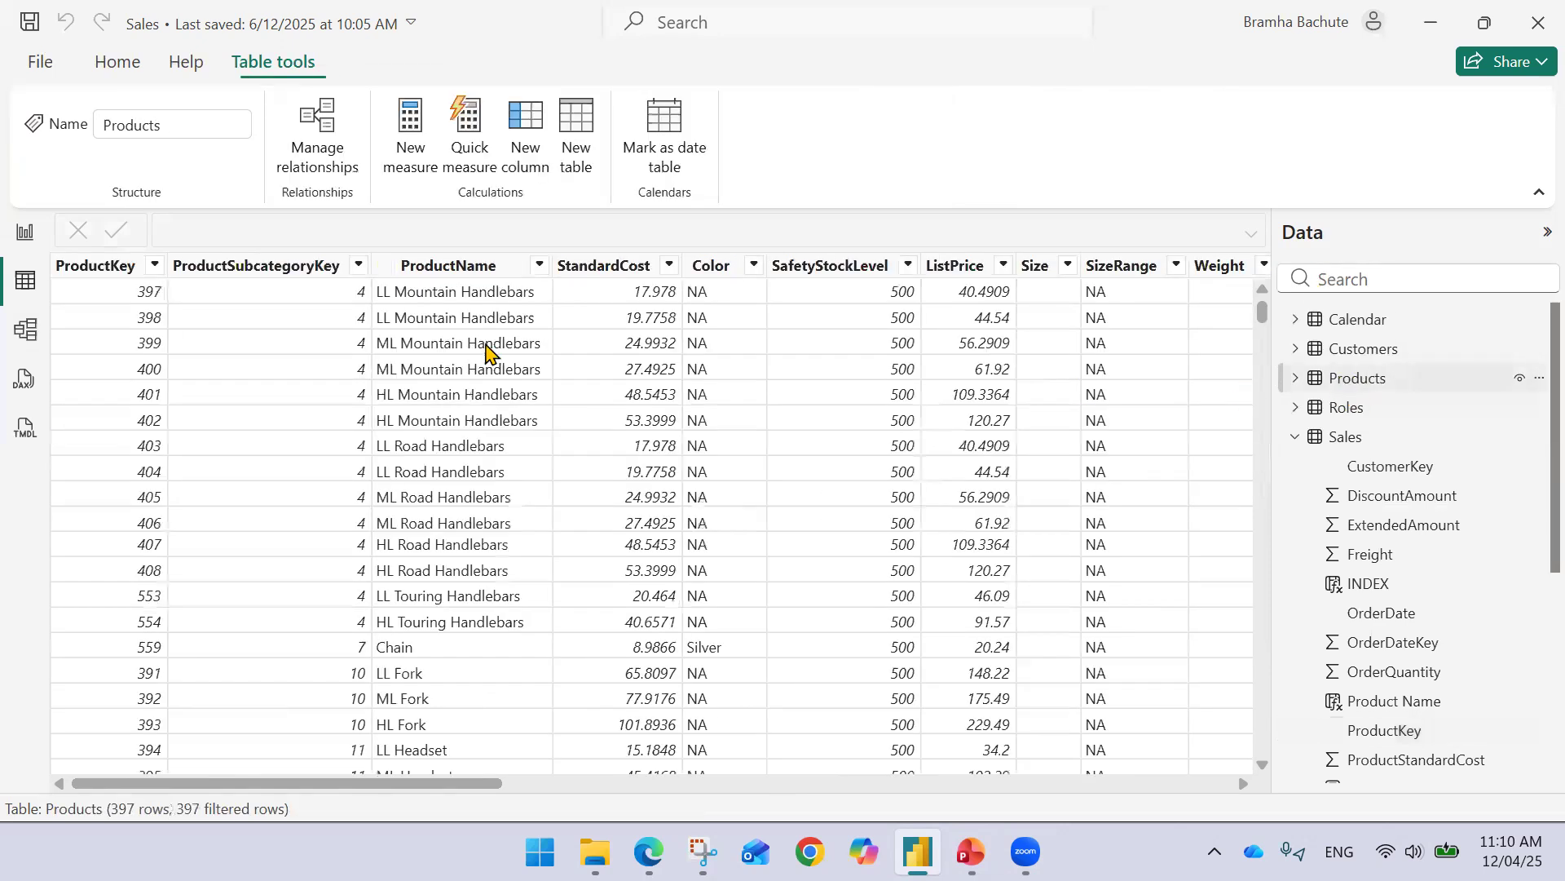
{"action": "left_click", "coordinate": [97, 269]}
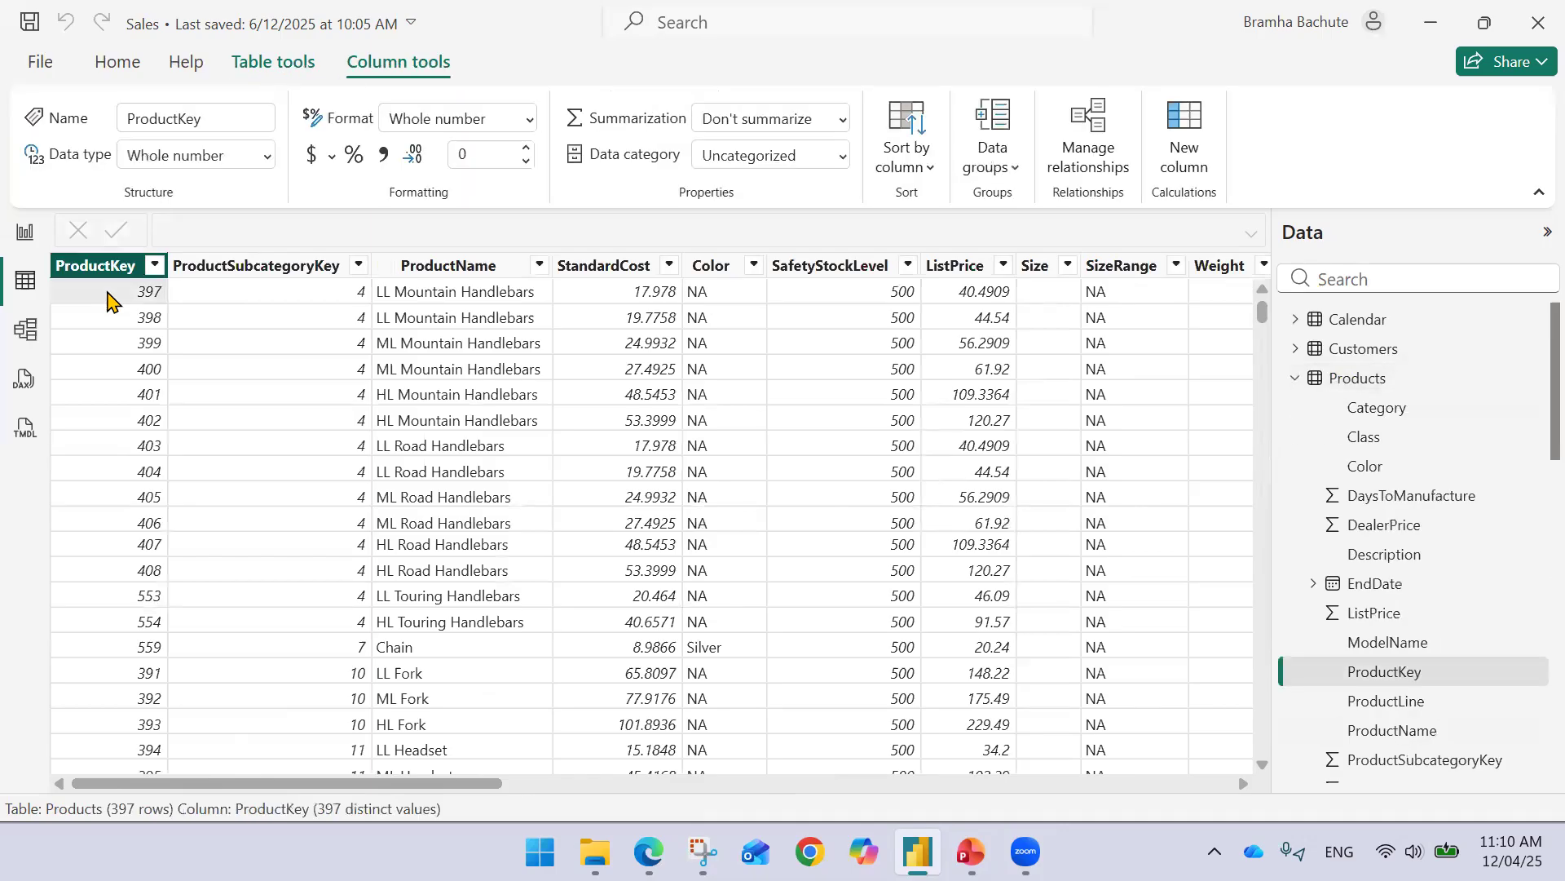
{"action": "left_click", "coordinate": [1296, 378]}
{"action": "left_click", "coordinate": [1298, 438]}
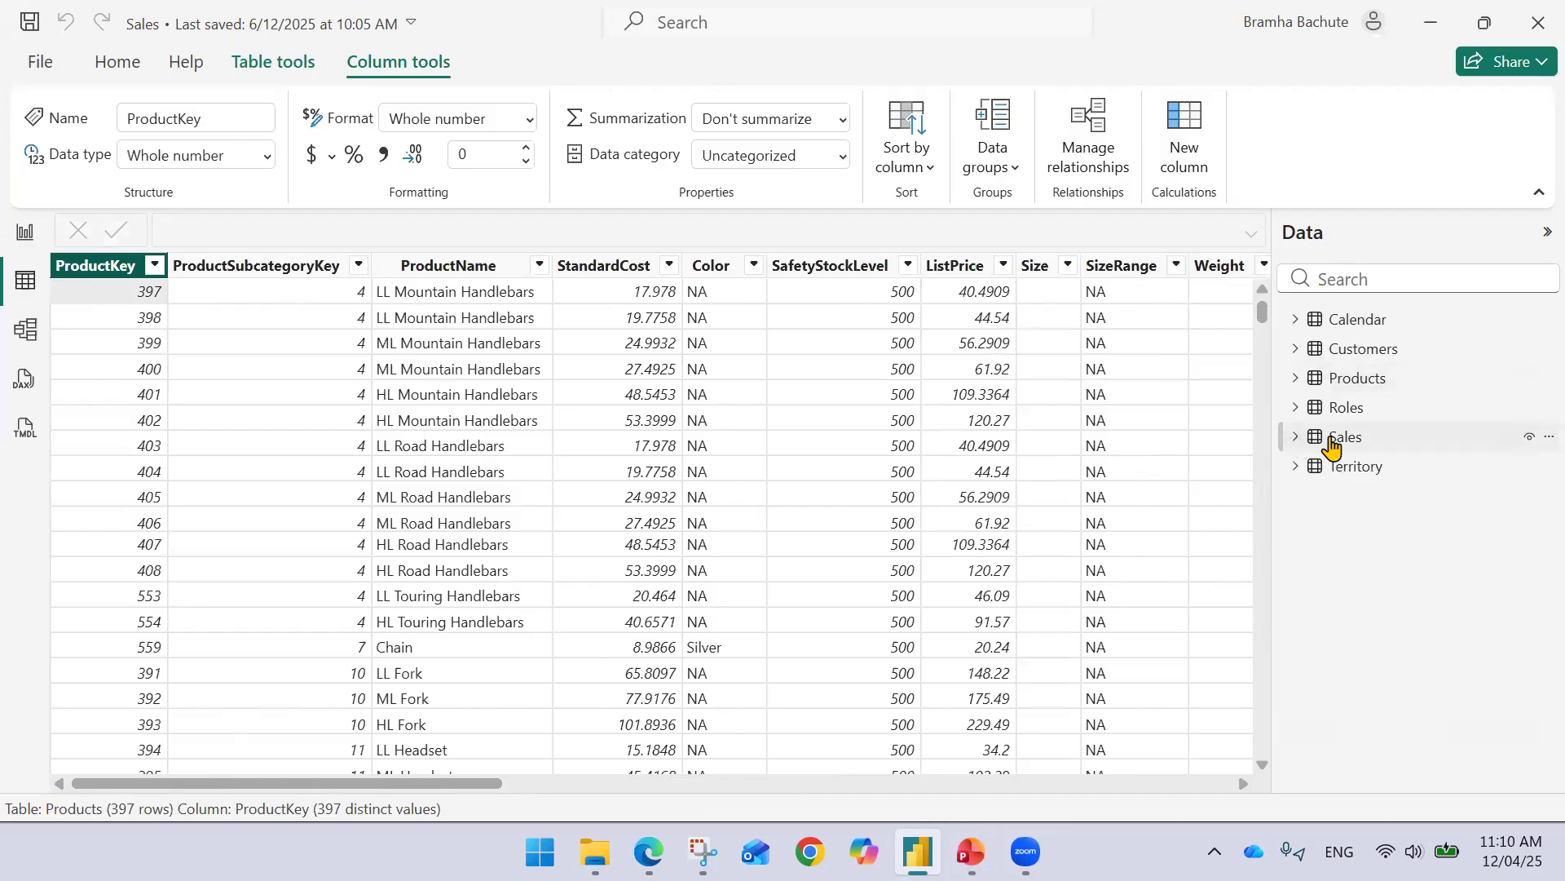
Return to the Sales table and clear all of its filters.
{"action": "left_click", "coordinate": [1346, 440]}
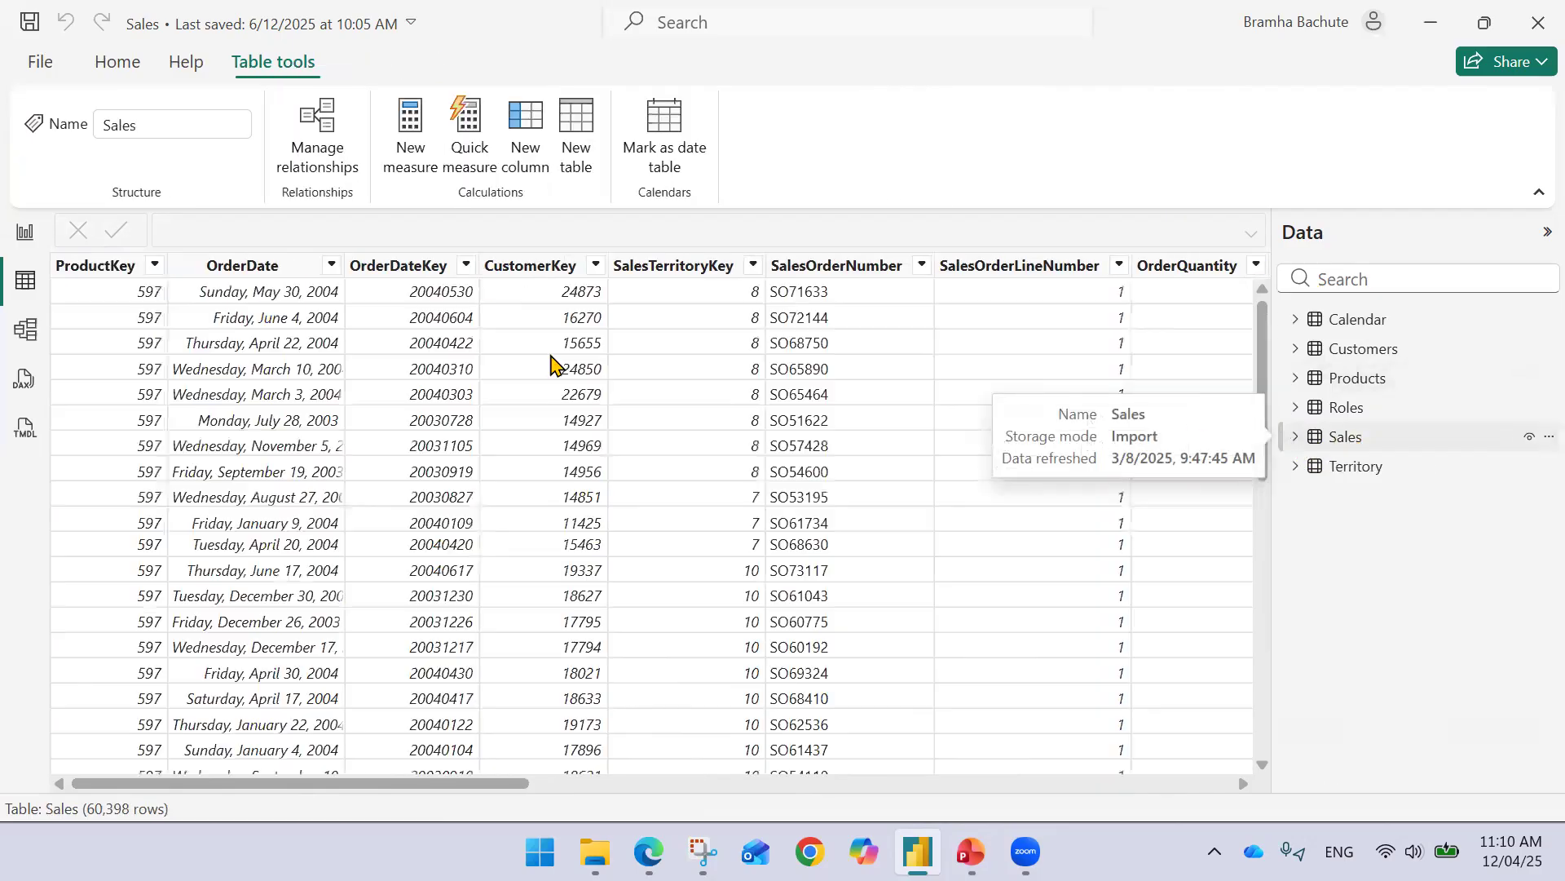
{"action": "left_click", "coordinate": [154, 265]}
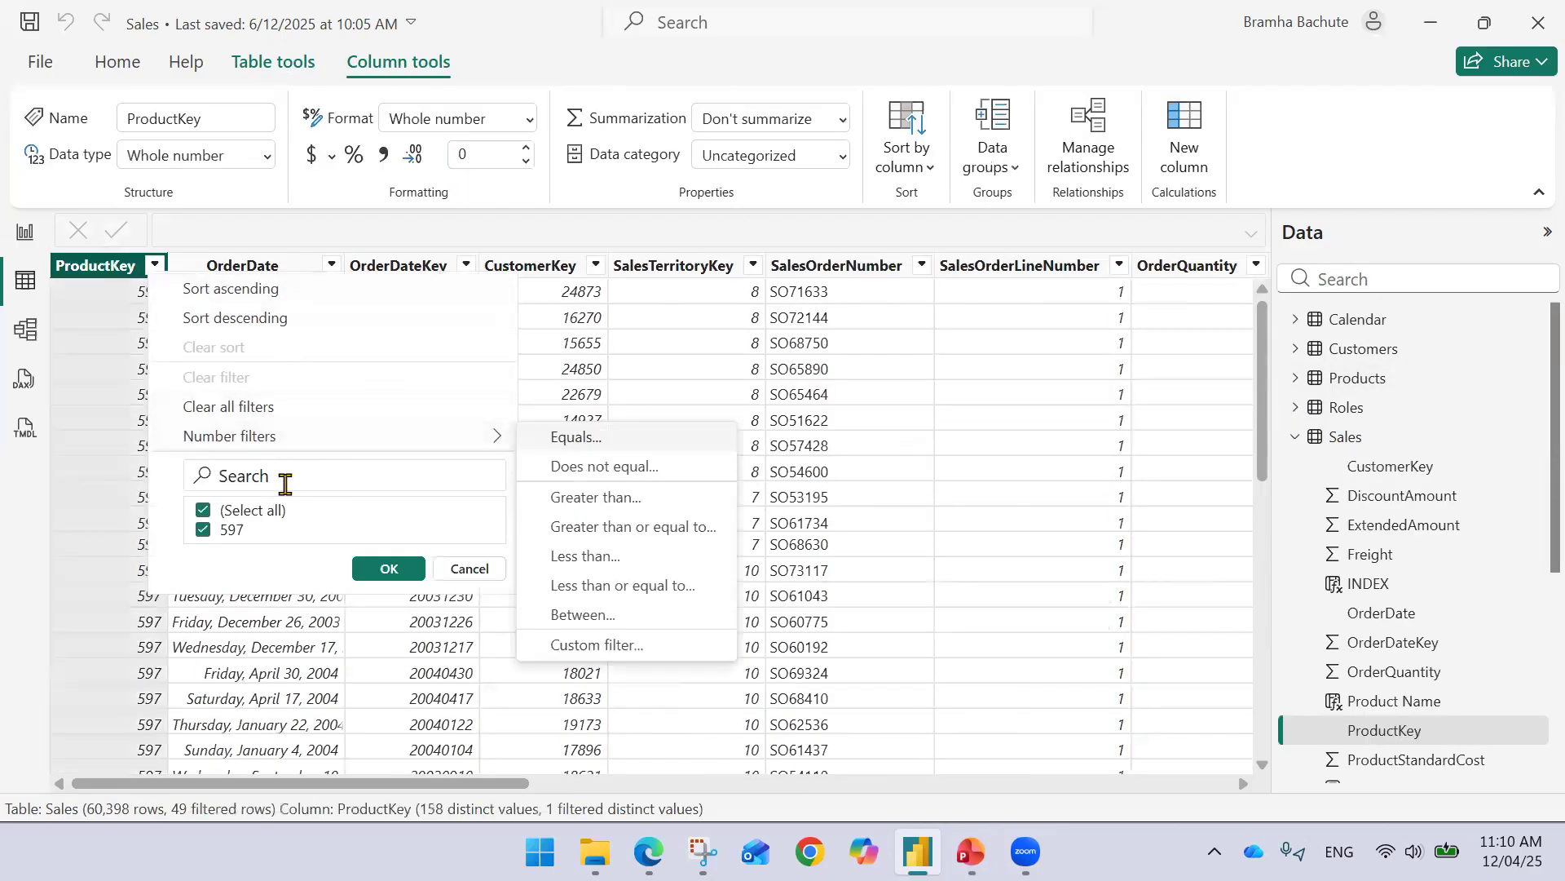
{"action": "left_click", "coordinate": [251, 407]}
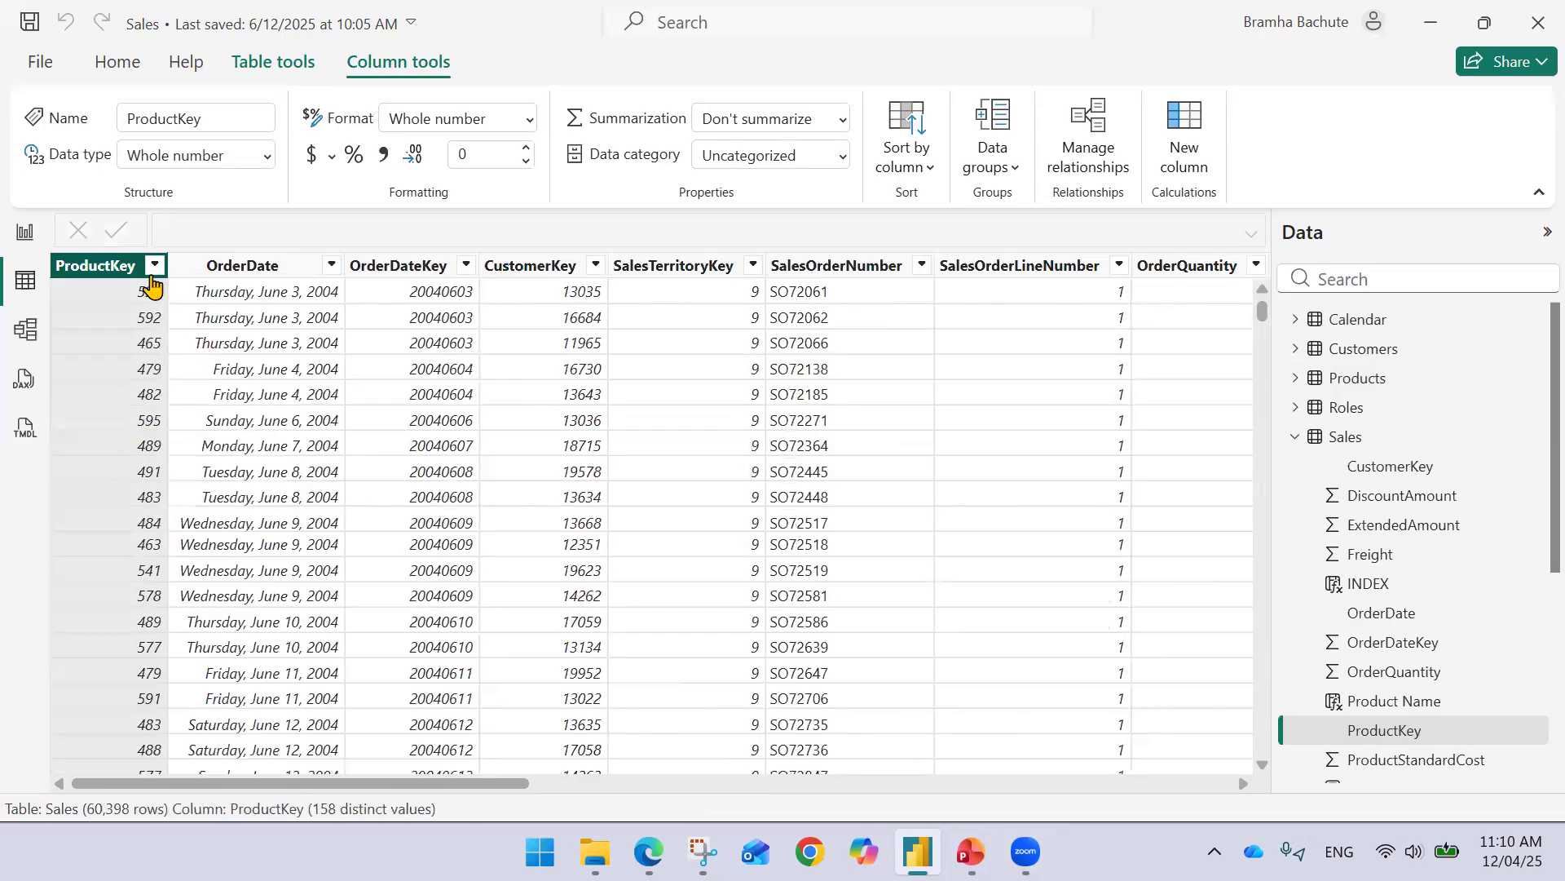
Search the Sales table's ProductKey filter values for 397, and close the filter without applying it.
{"action": "left_click", "coordinate": [155, 265]}
{"action": "left_click", "coordinate": [309, 289]}
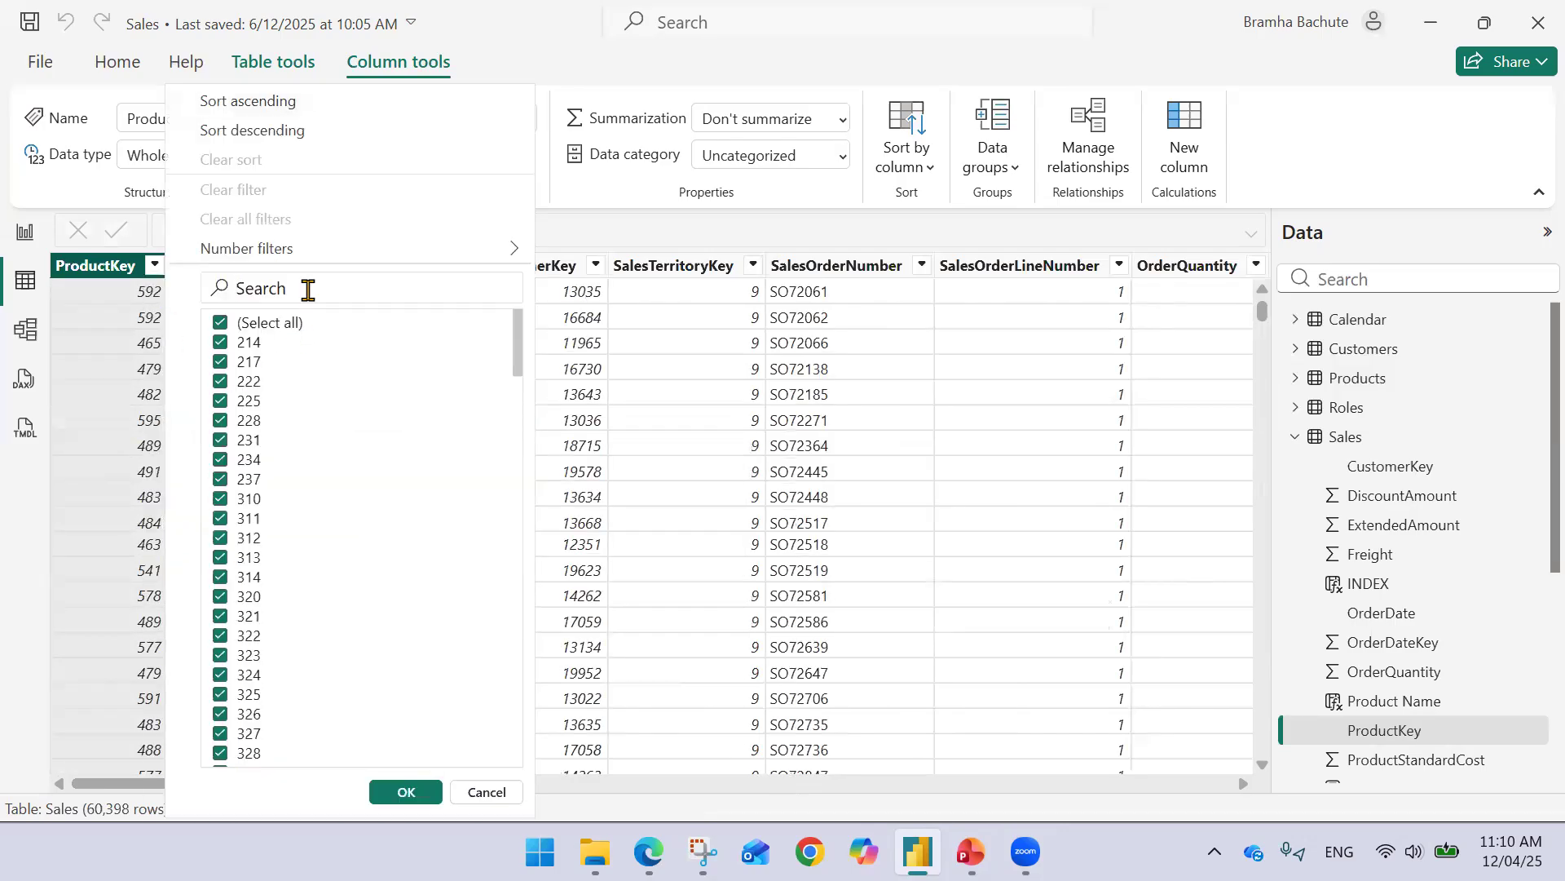
{"action": "type", "text": "397"}
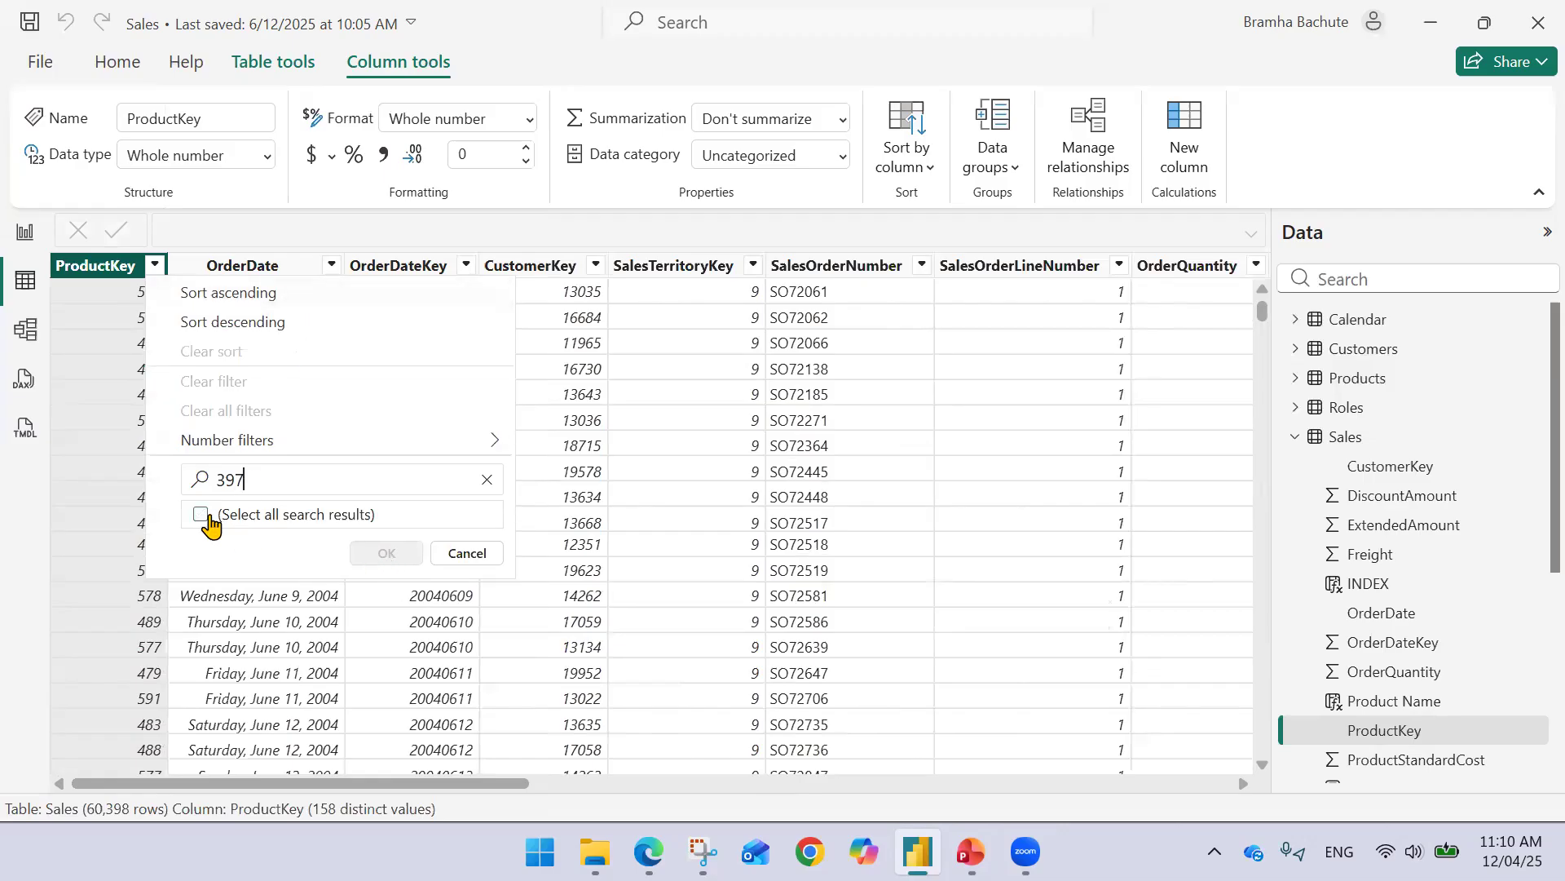
{"action": "key", "text": "Escape"}
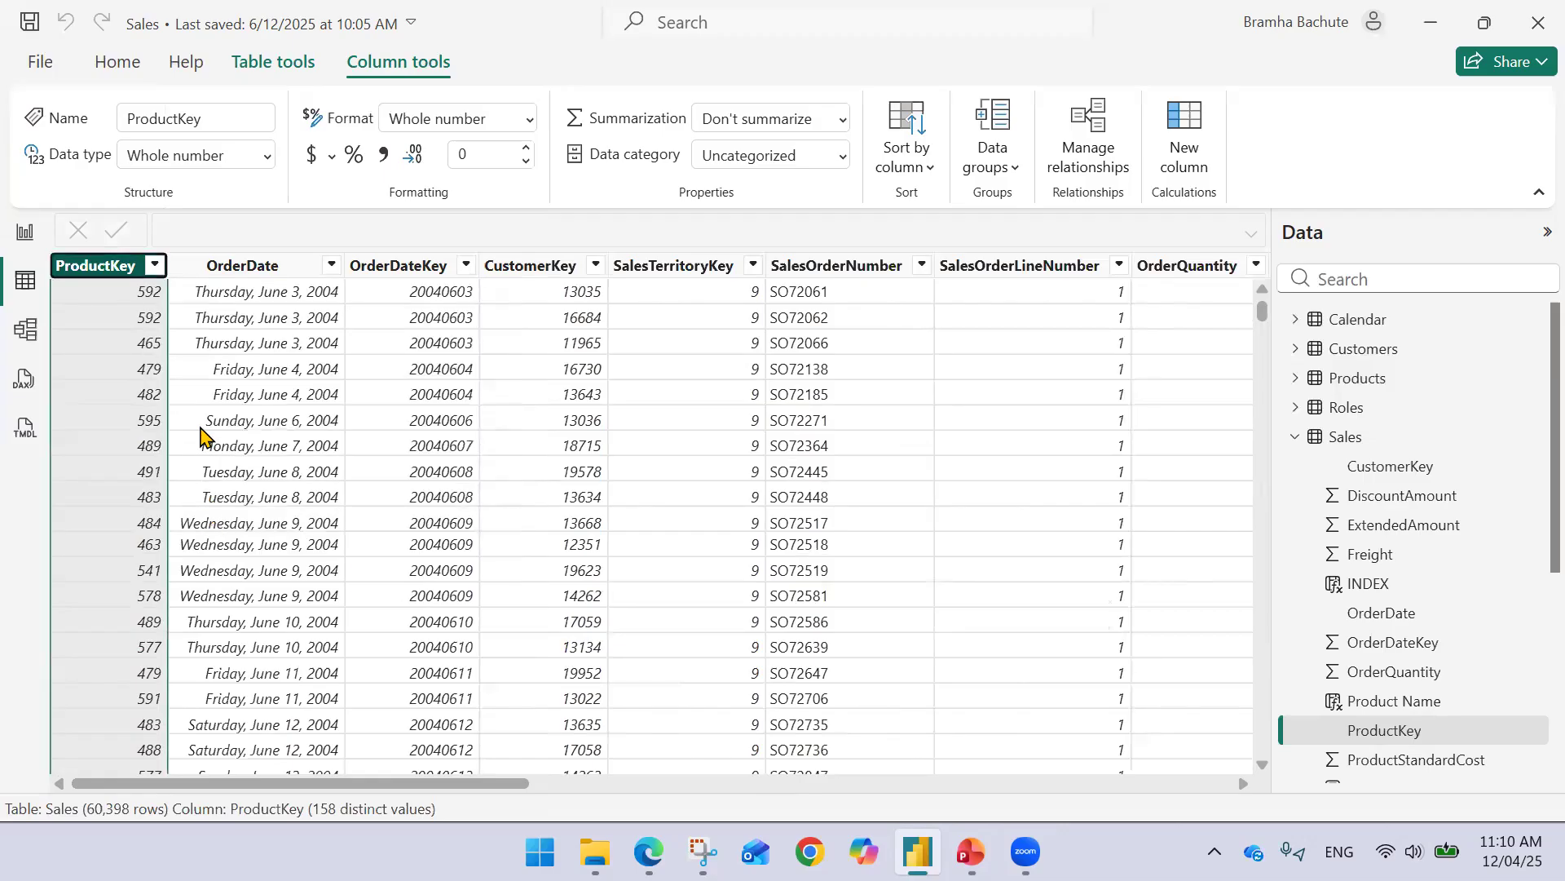
Add a new calculated column to the Products table and begin its formula with the name "Sales by Product =".
{"action": "left_click", "coordinate": [1295, 436]}
{"action": "left_click", "coordinate": [1360, 380]}
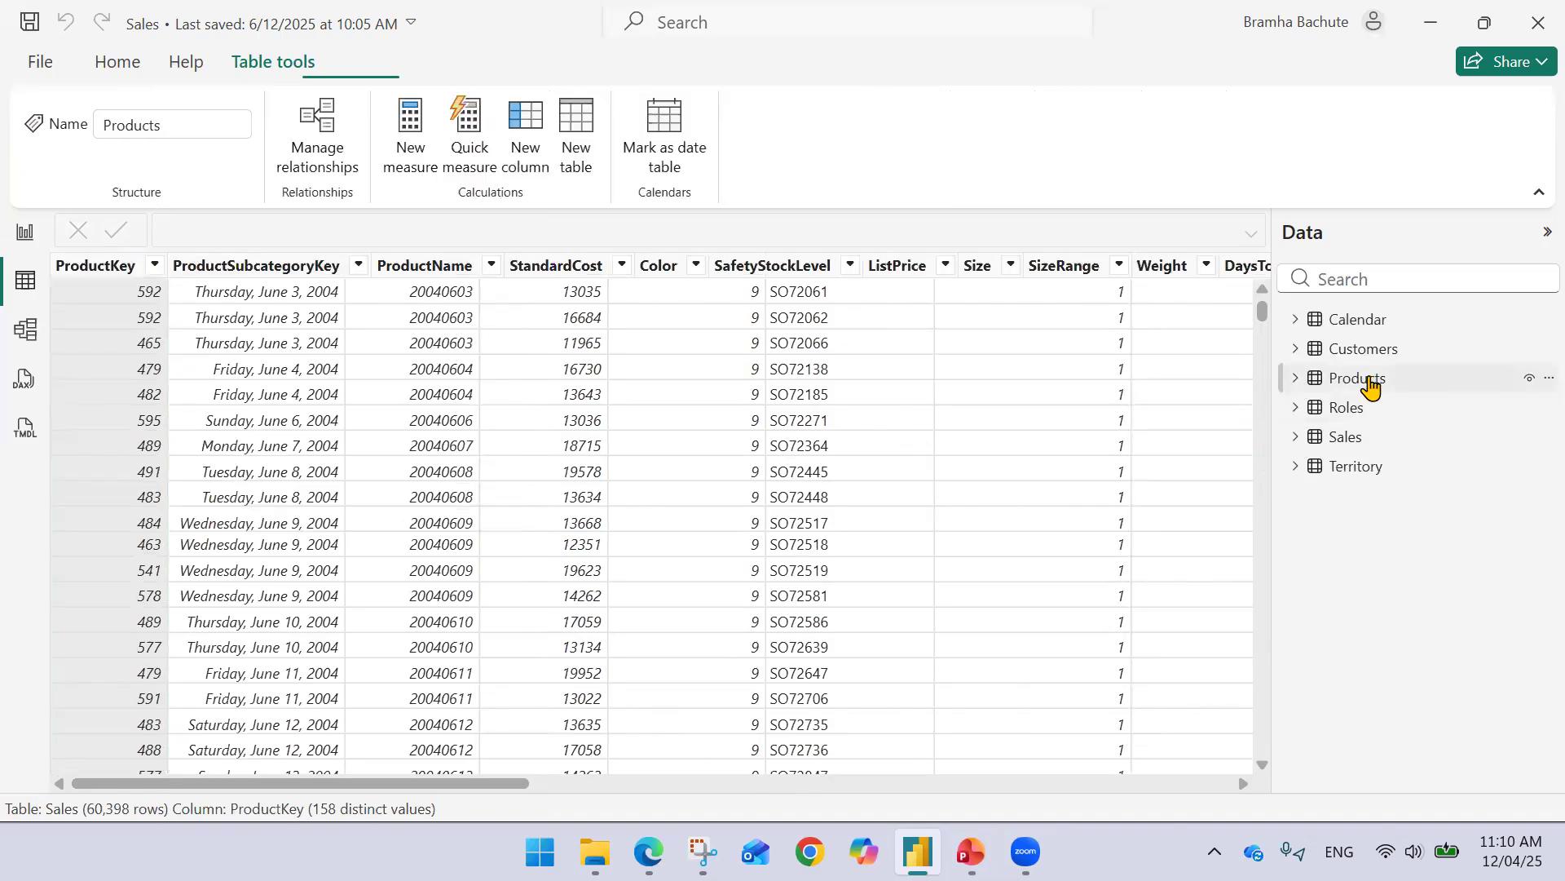
{"action": "left_click_drag", "start_coordinate": [454, 784], "coordinate": [1251, 781]}
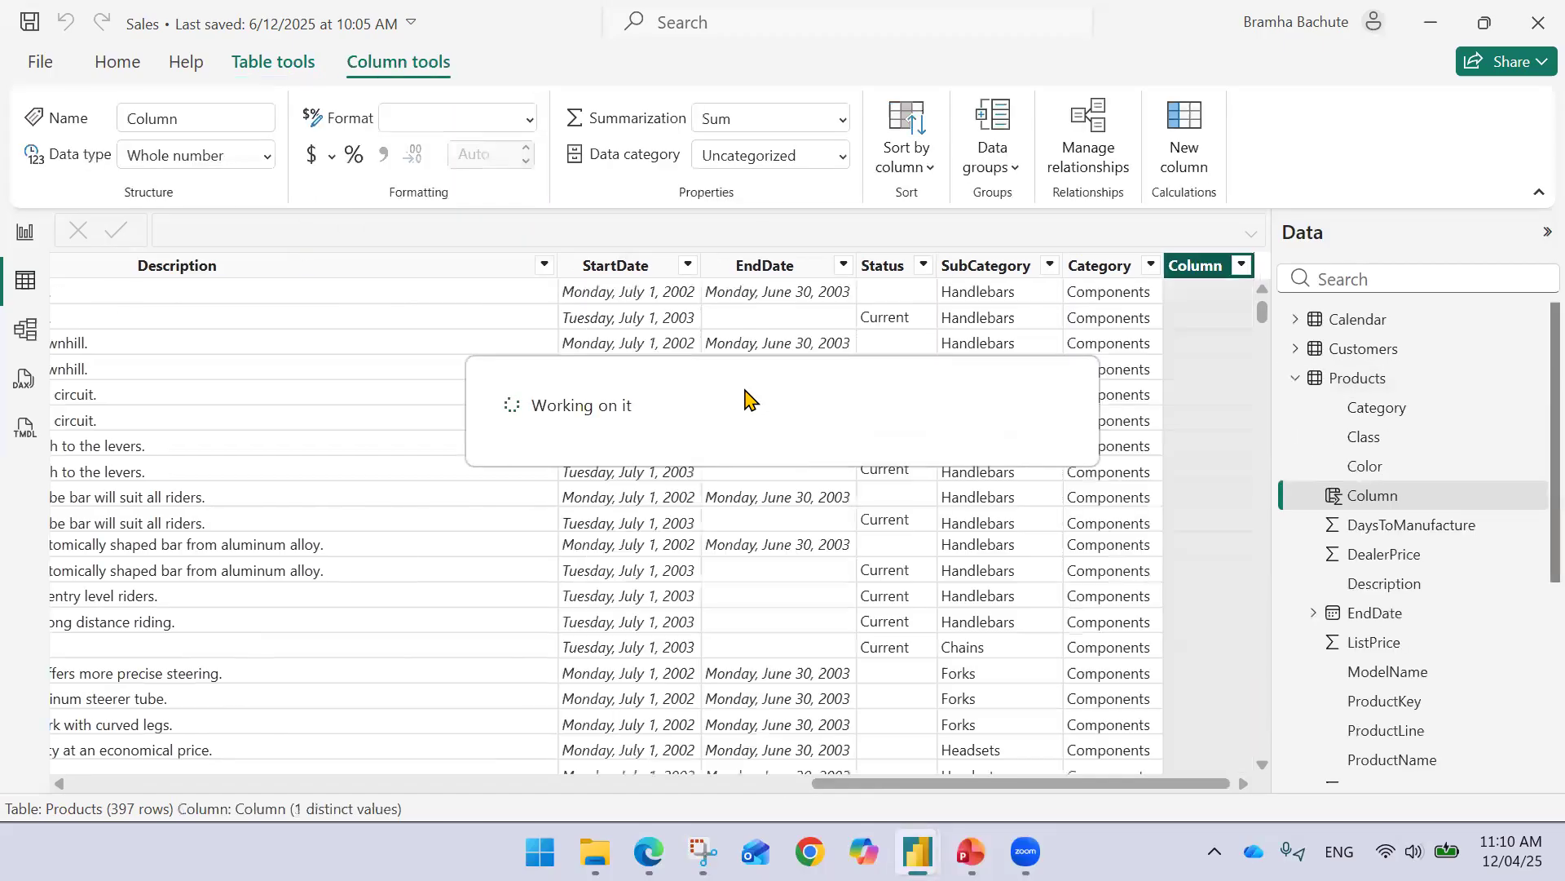
{"action": "type", "text": "Sales by Product ="}
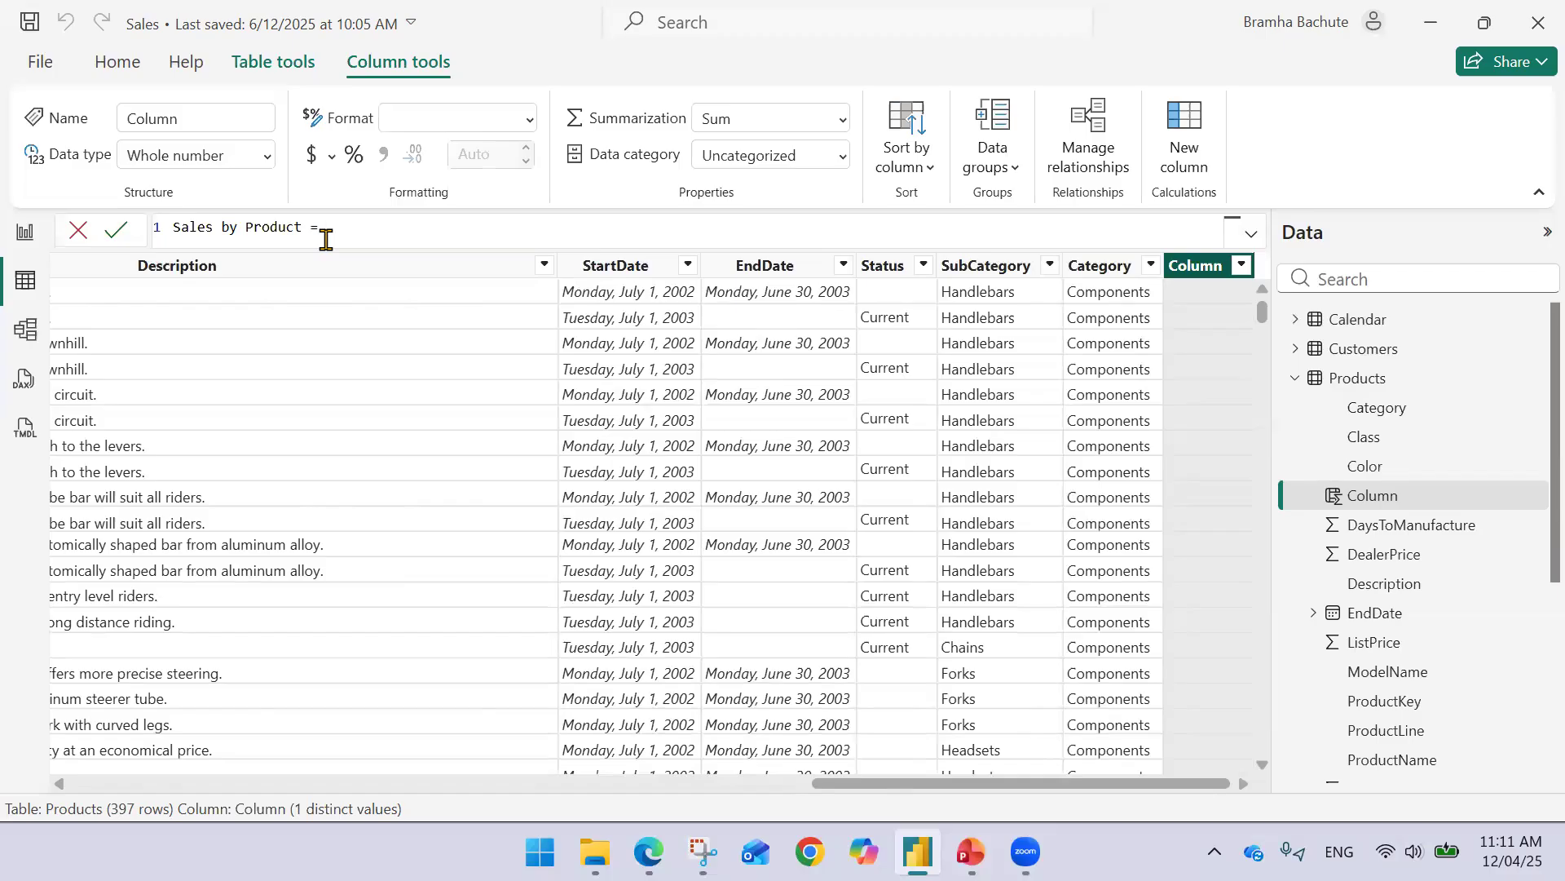
{"action": "type", "text": "SUM"}
{"action": "key", "text": "Down"}
{"action": "key", "text": "Down"}
{"action": "key", "text": "Down"}
{"action": "key", "text": "Down"}
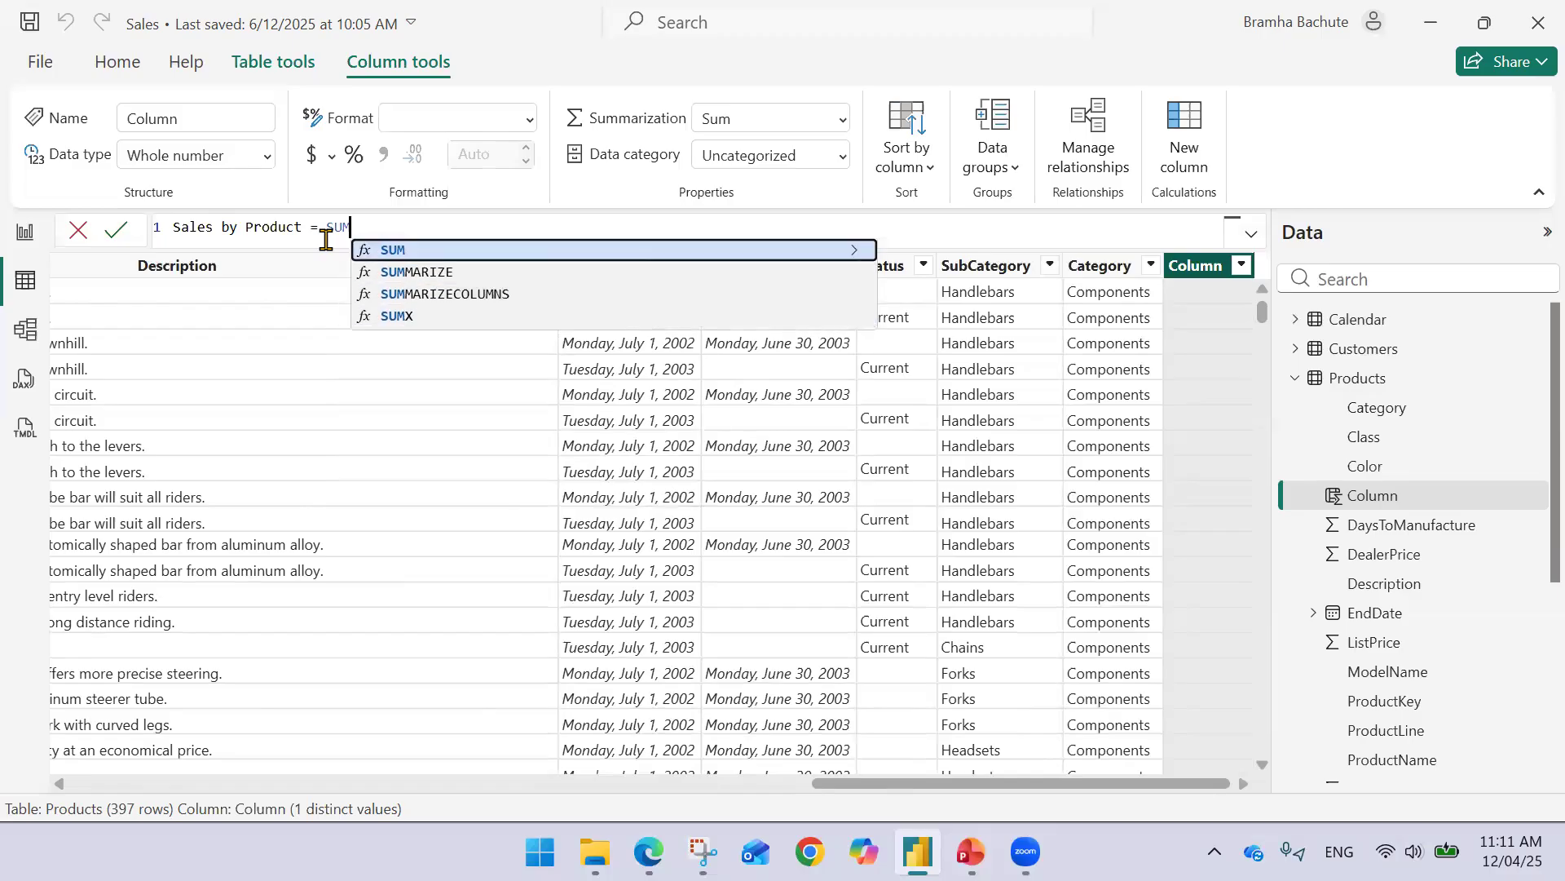
{"action": "type", "text": "IF"}
{"action": "key", "text": "BackSpace"}
{"action": "key", "text": "BackSpace"}
{"action": "key", "text": "BackSpace"}
{"action": "key", "text": "BackSpace"}
{"action": "key", "text": "BackSpace"}
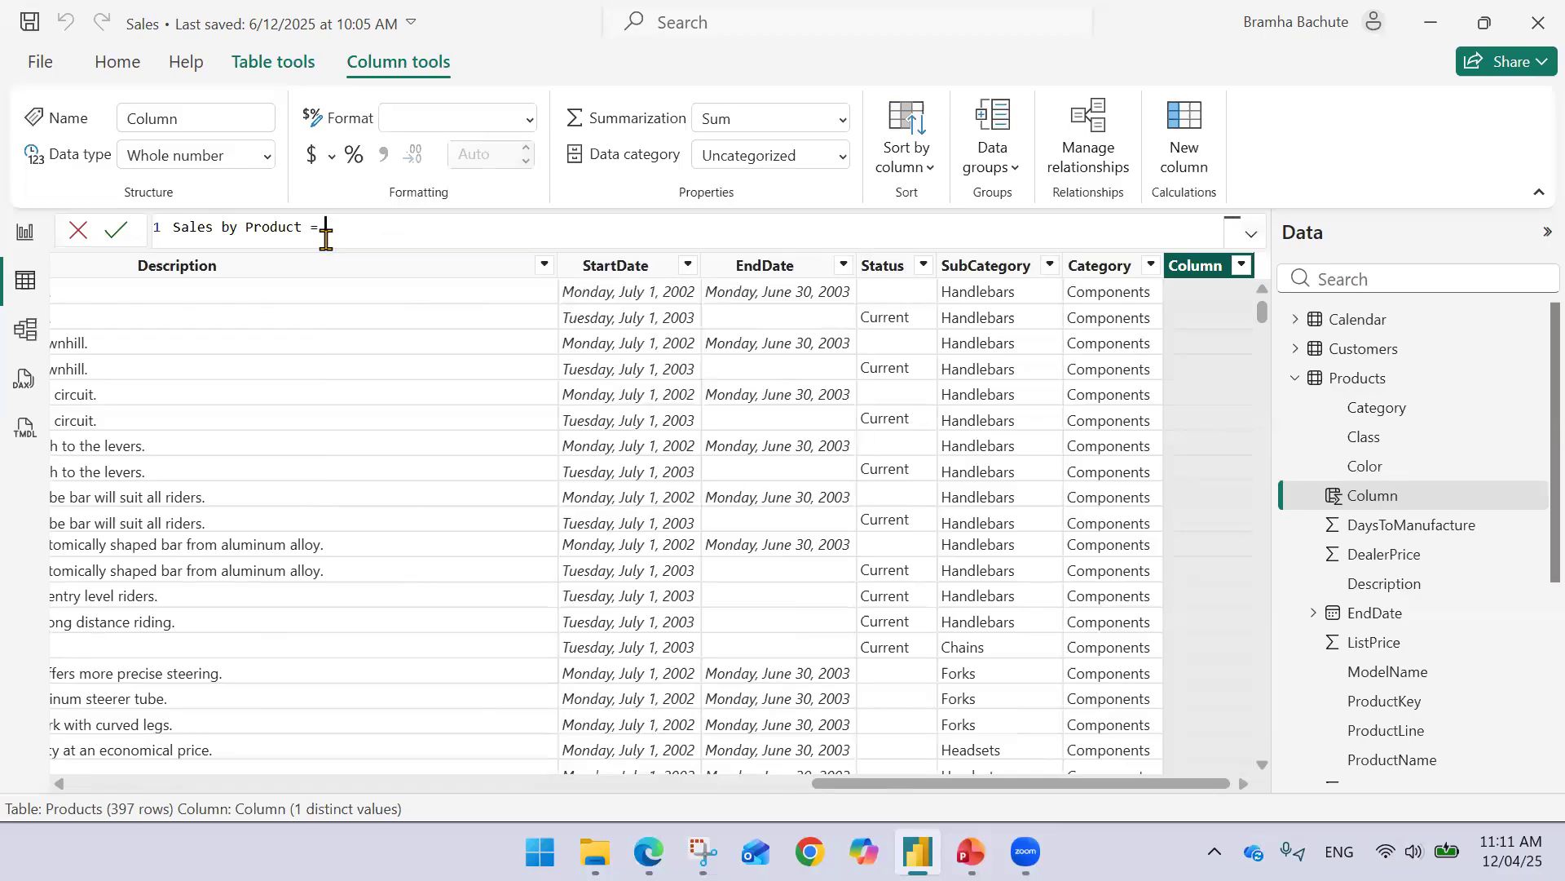
Enter CALCULATE in the column formula with SUM(Sales[SalesAmount]) as its expression.
{"action": "type", "text": "CAL"}
{"action": "key", "text": "Tab"}
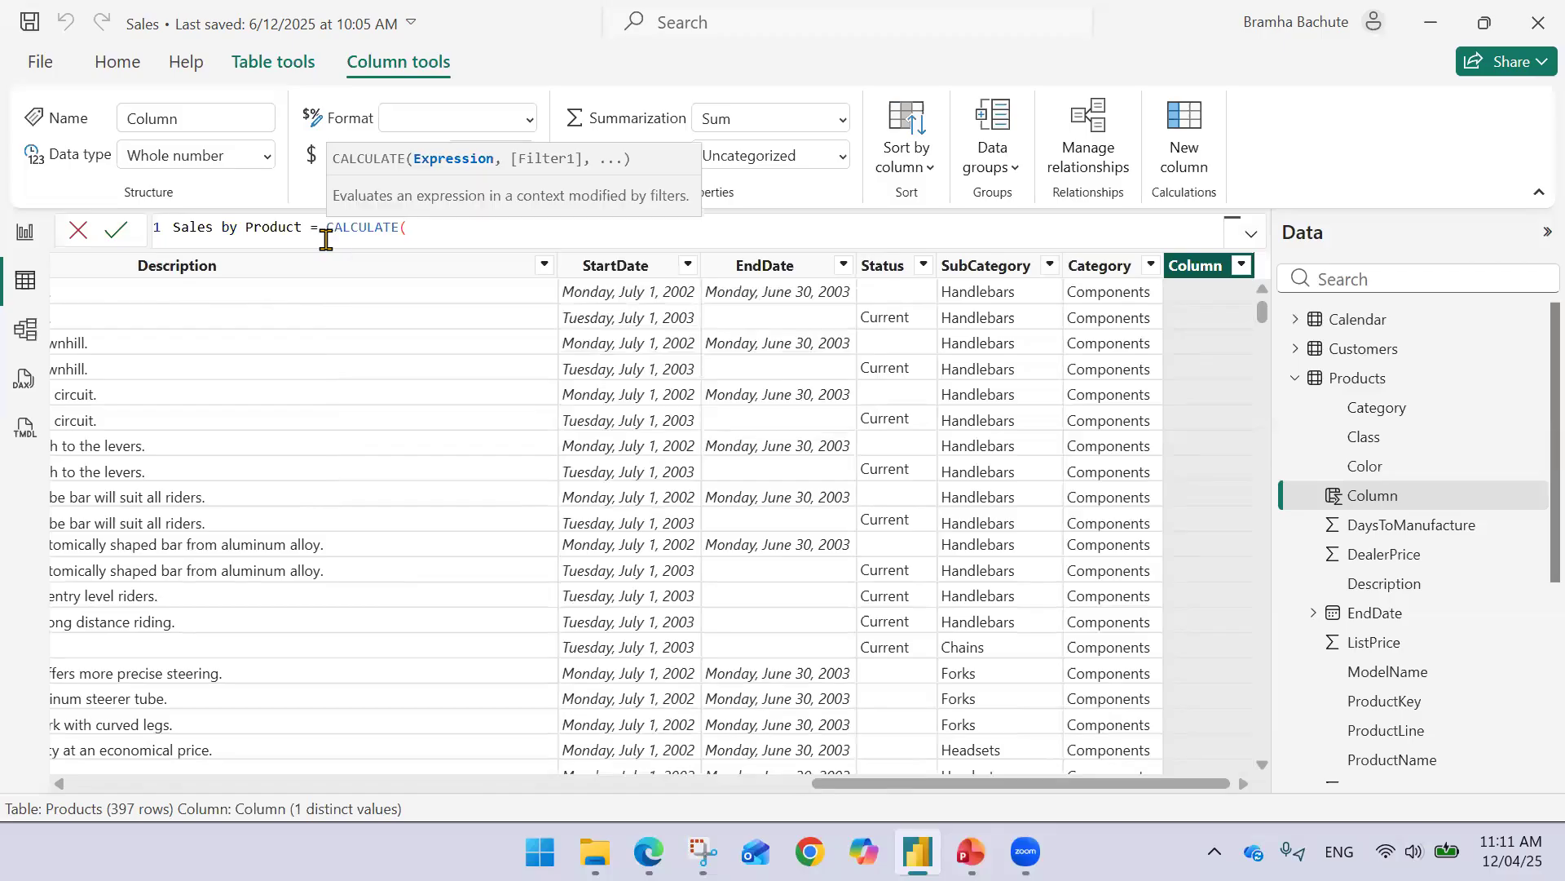
{"action": "type", "text": "SUM"}
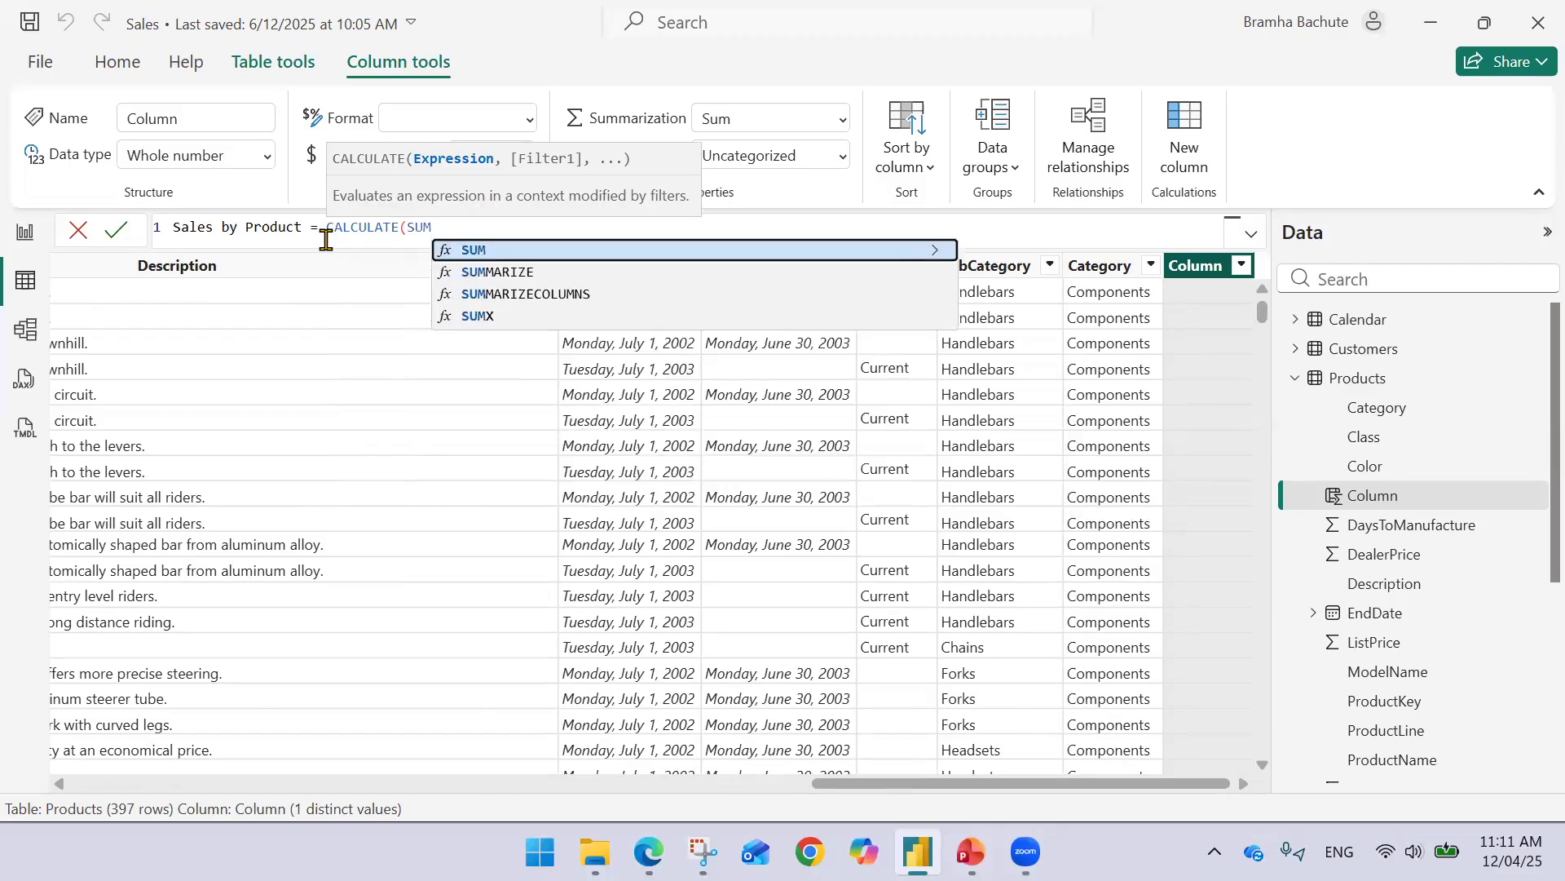
{"action": "key", "text": "Tab"}
{"action": "type", "text": "Sa"}
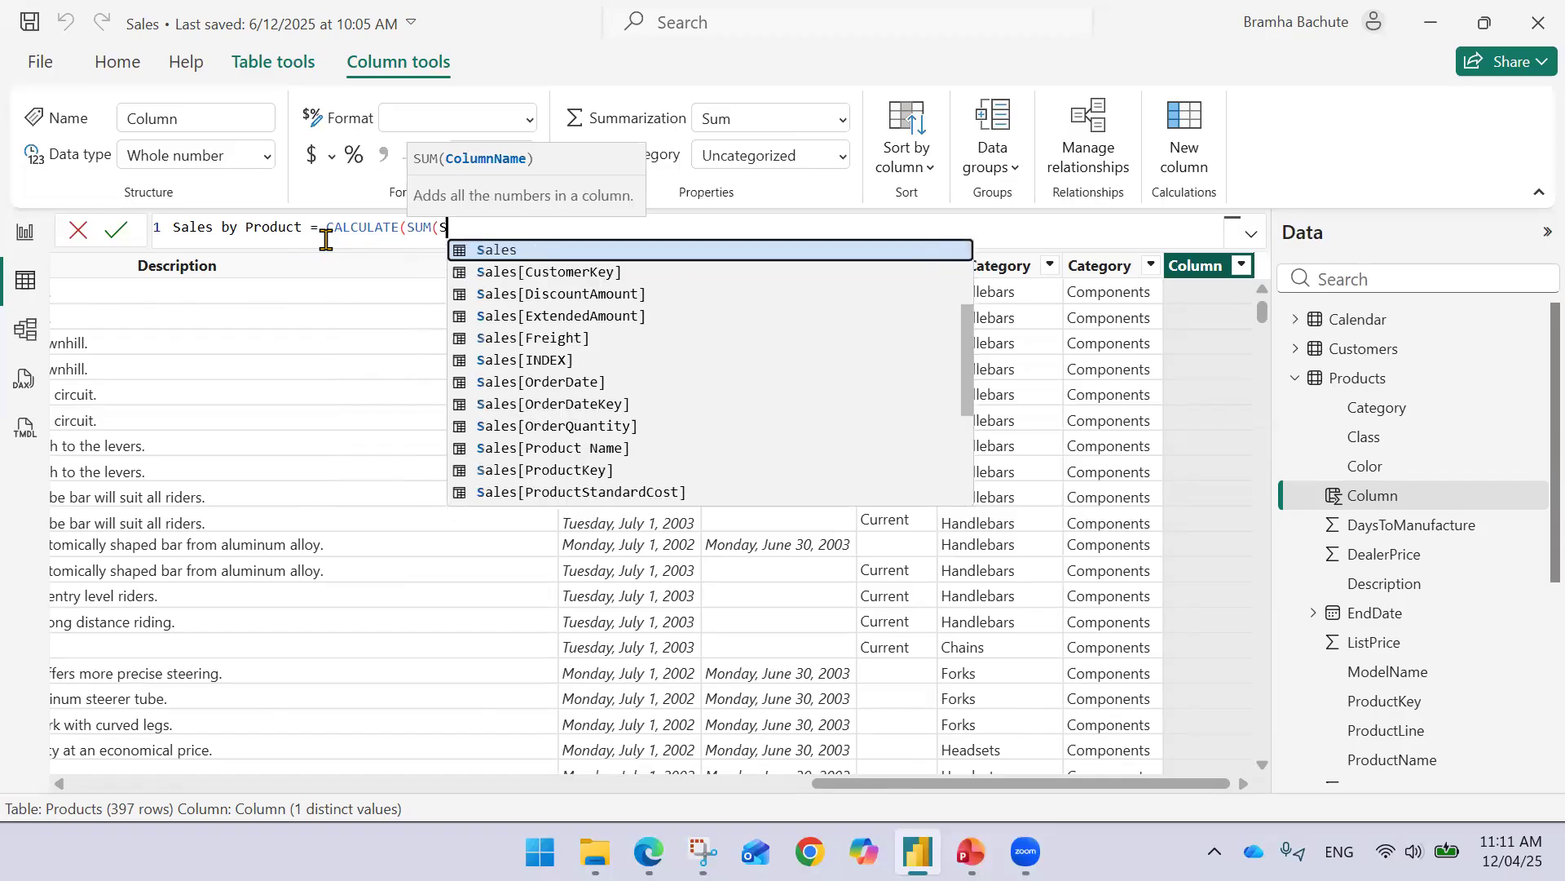
{"action": "type", "text": "lesamo"}
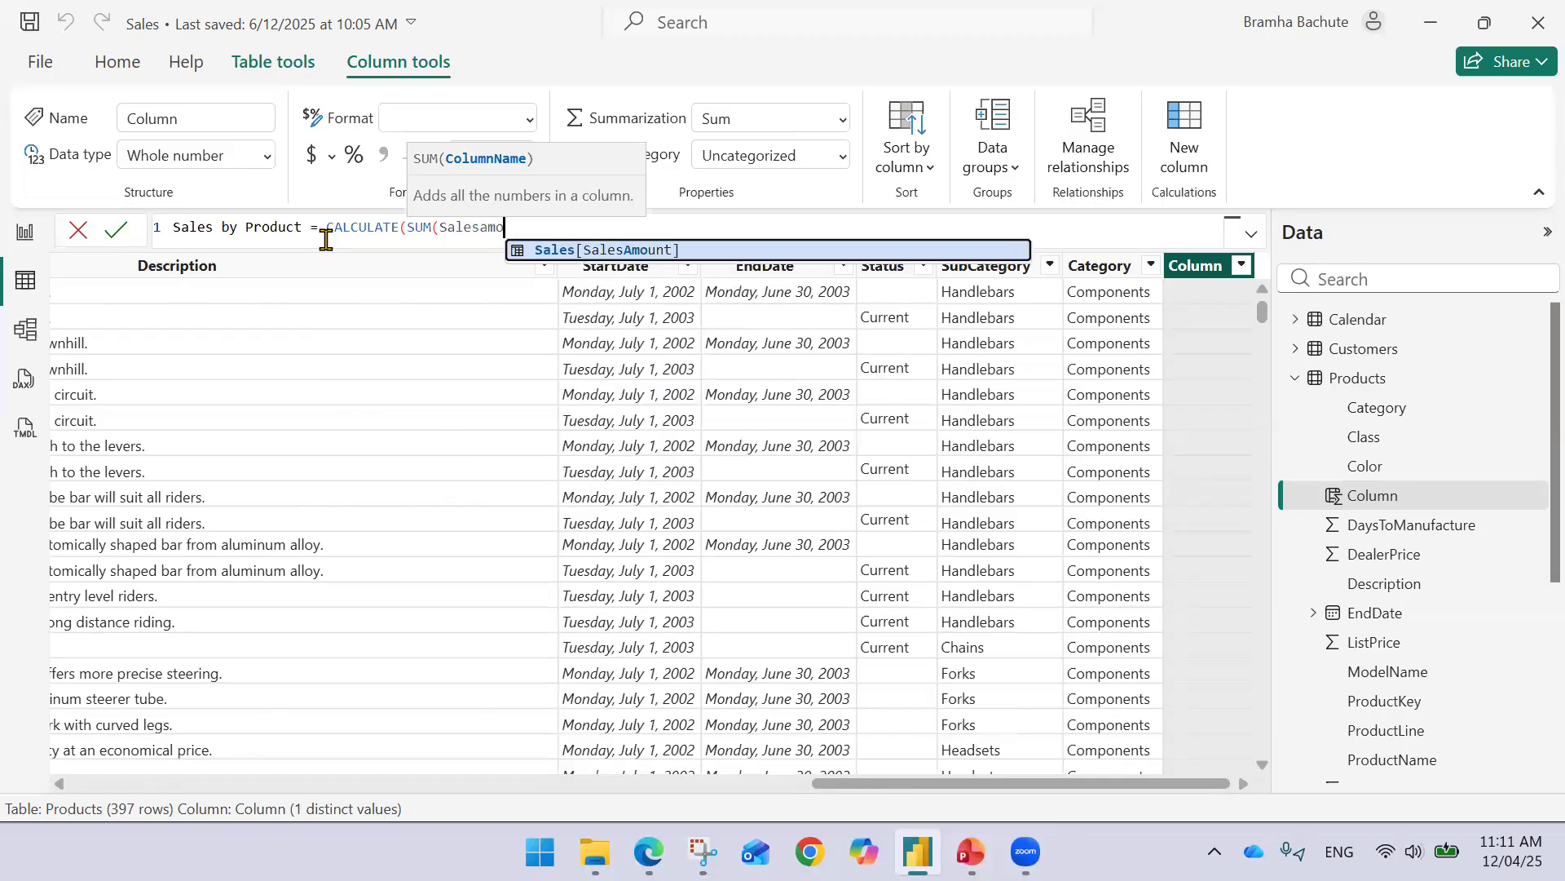
{"action": "key", "text": "Tab"}
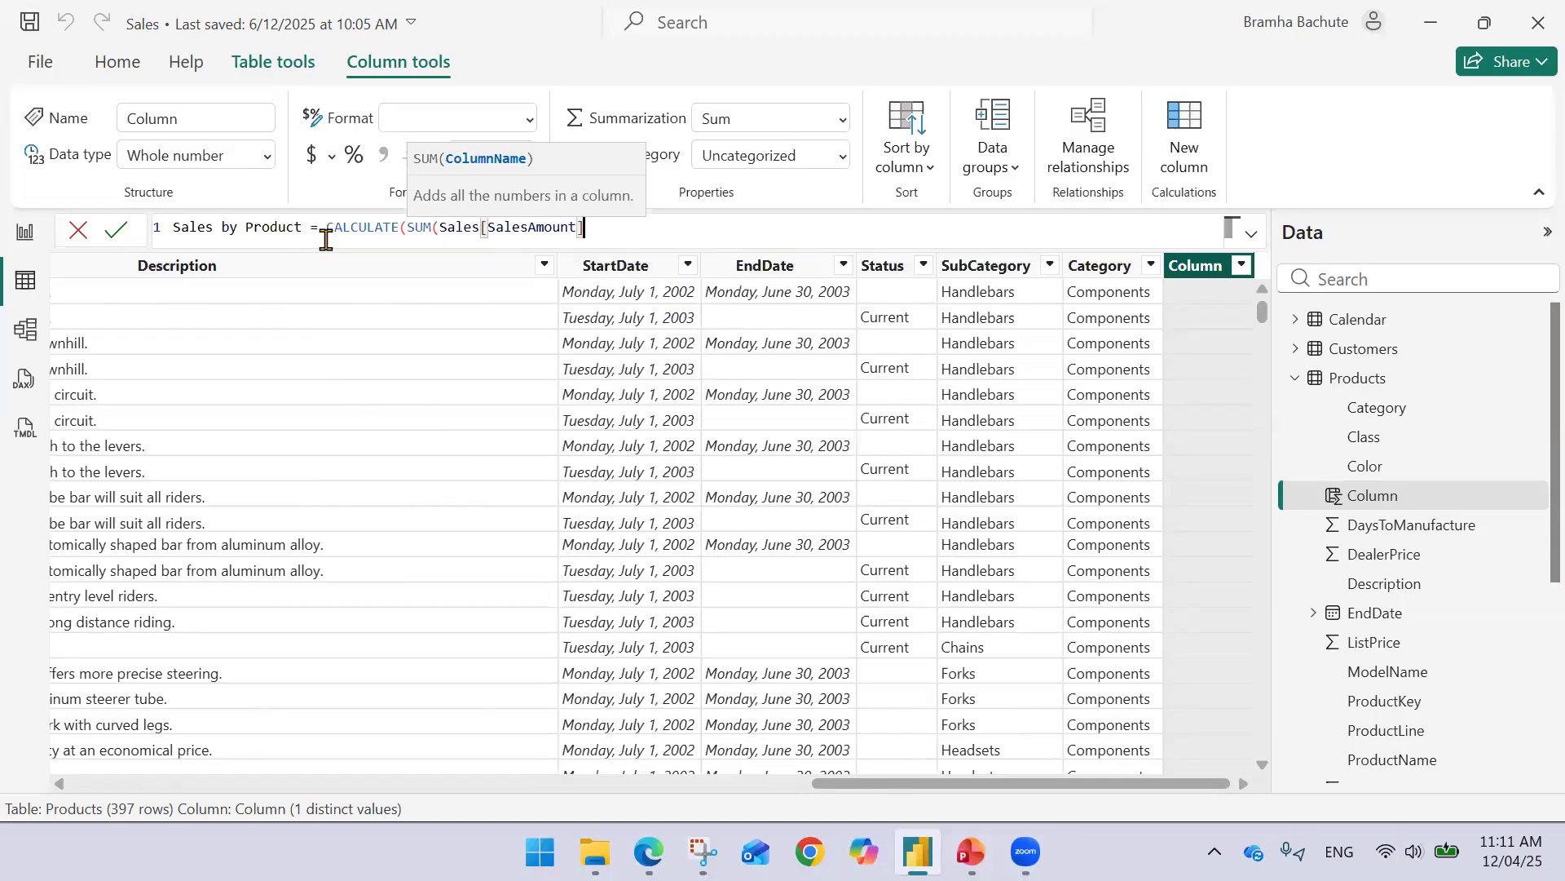
{"action": "type", "text": "), "}
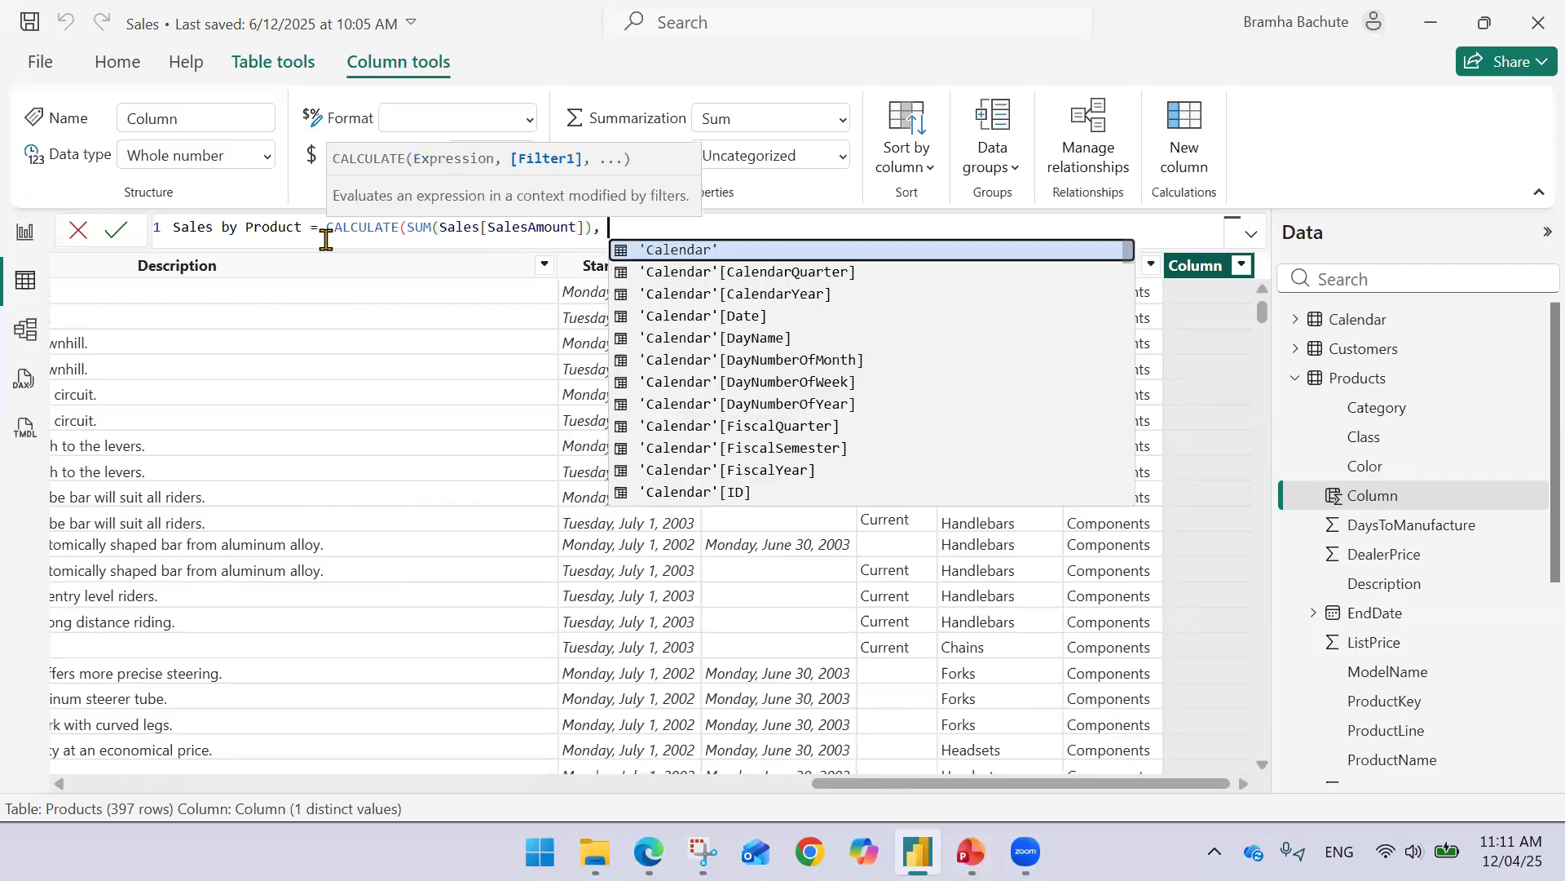
Add RELATEDTABLE(Sales) as the CALCULATE filter, close the brackets and commit the Sales by Product formula.
{"action": "type", "text": "Relte"}
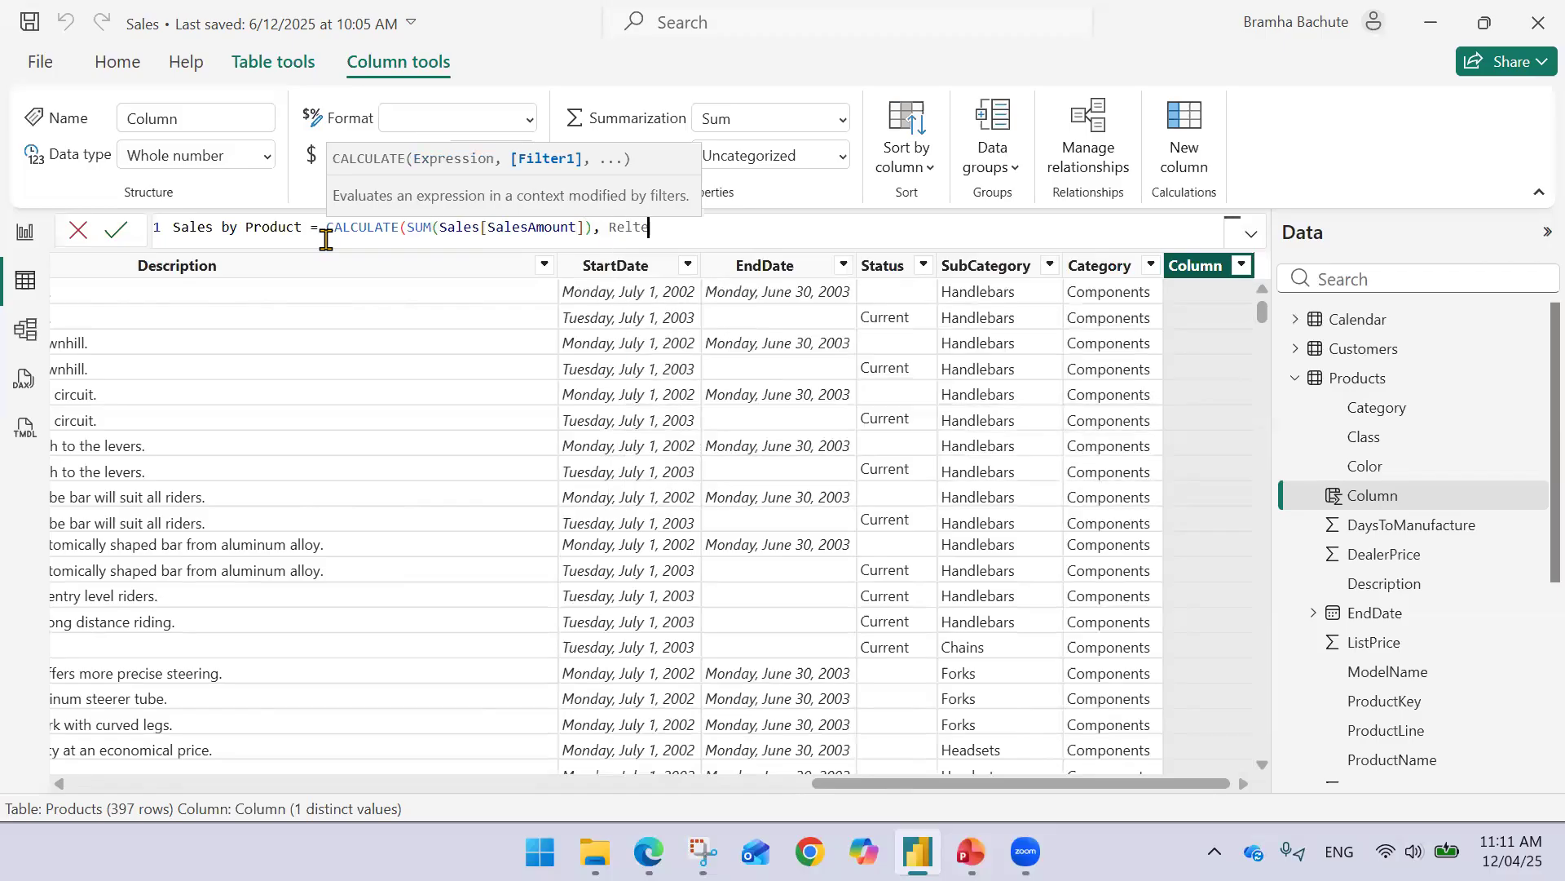
{"action": "key", "text": "BackSpace"}
{"action": "key", "text": "BackSpace"}
{"action": "key", "text": "BackSpace"}
{"action": "type", "text": "l"}
{"action": "key", "text": "Down"}
{"action": "key", "text": "Tab"}
{"action": "type", "text": "Sales"}
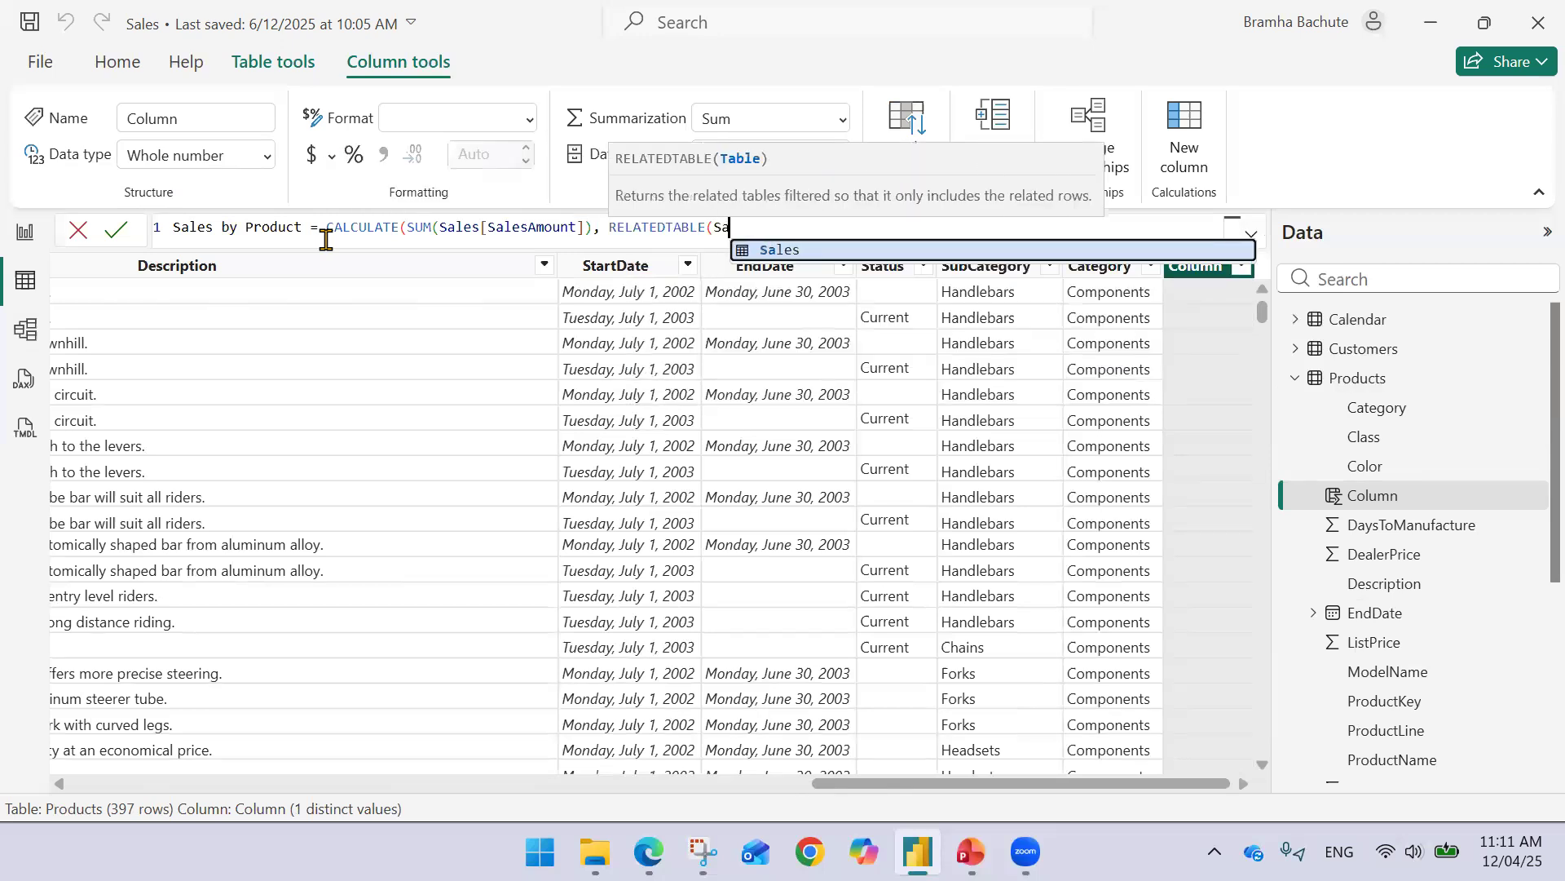
{"action": "type", "text": "))"}
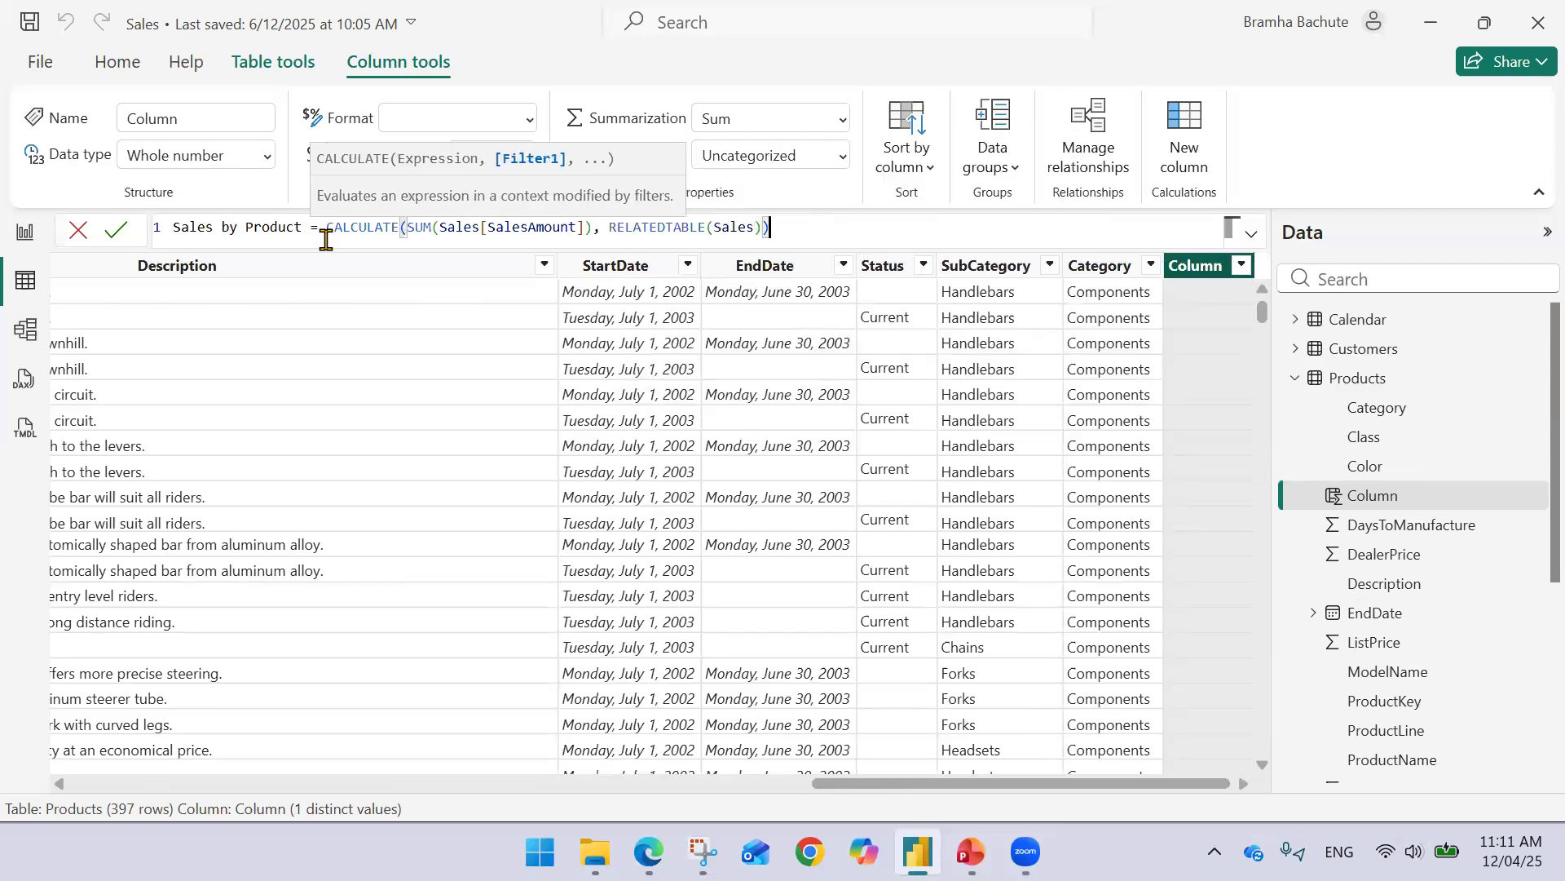
{"action": "key", "text": "Return"}
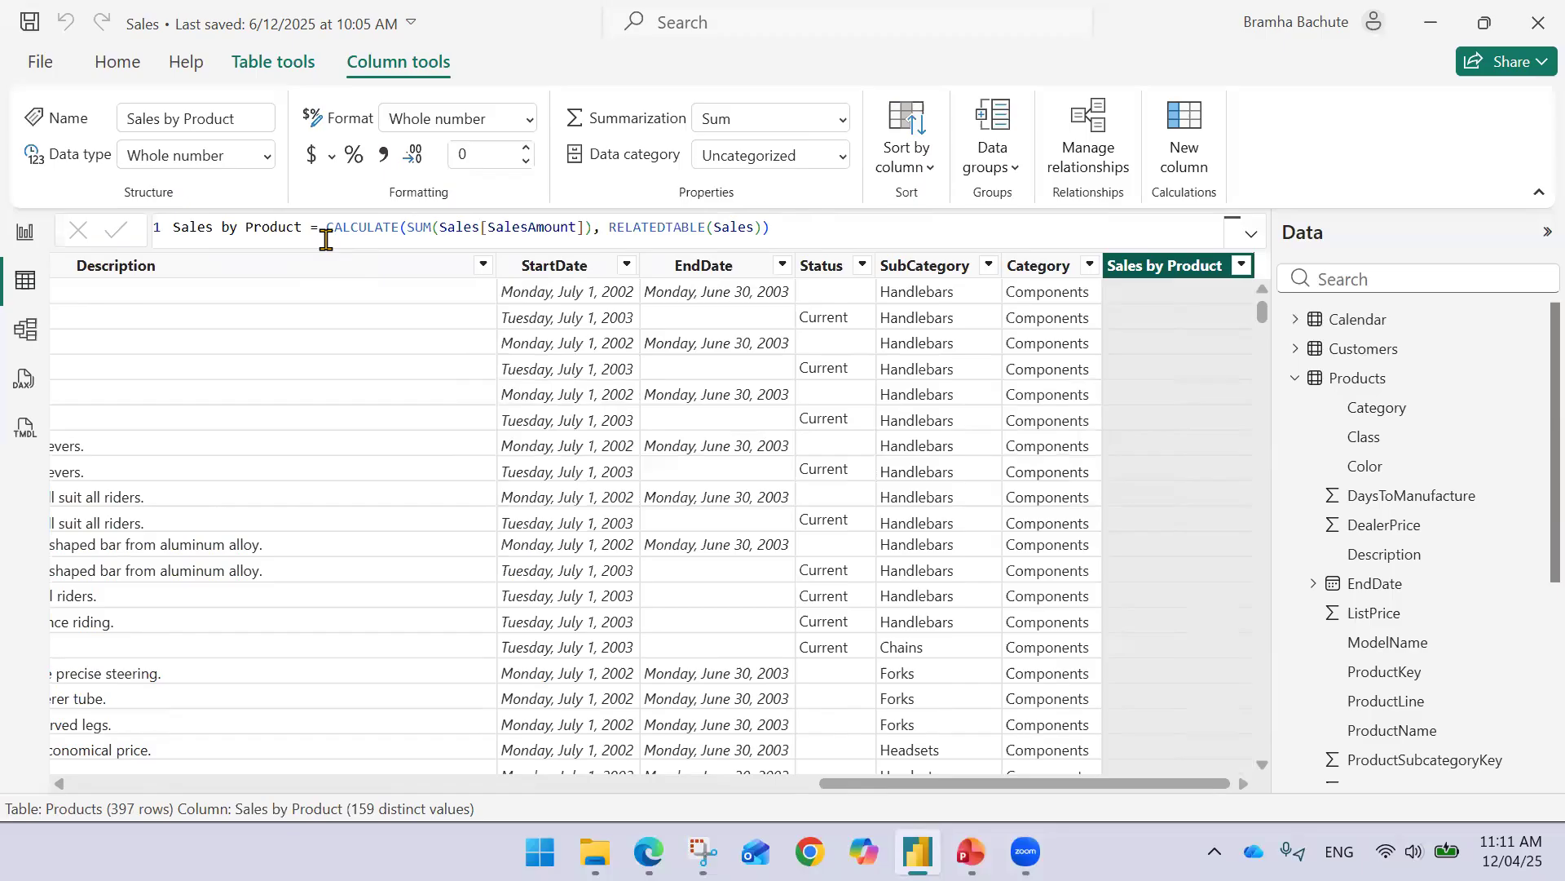
Look through the filter values of the Sales by Product column in Products, and cancel without filtering.
{"action": "left_click", "coordinate": [1241, 266]}
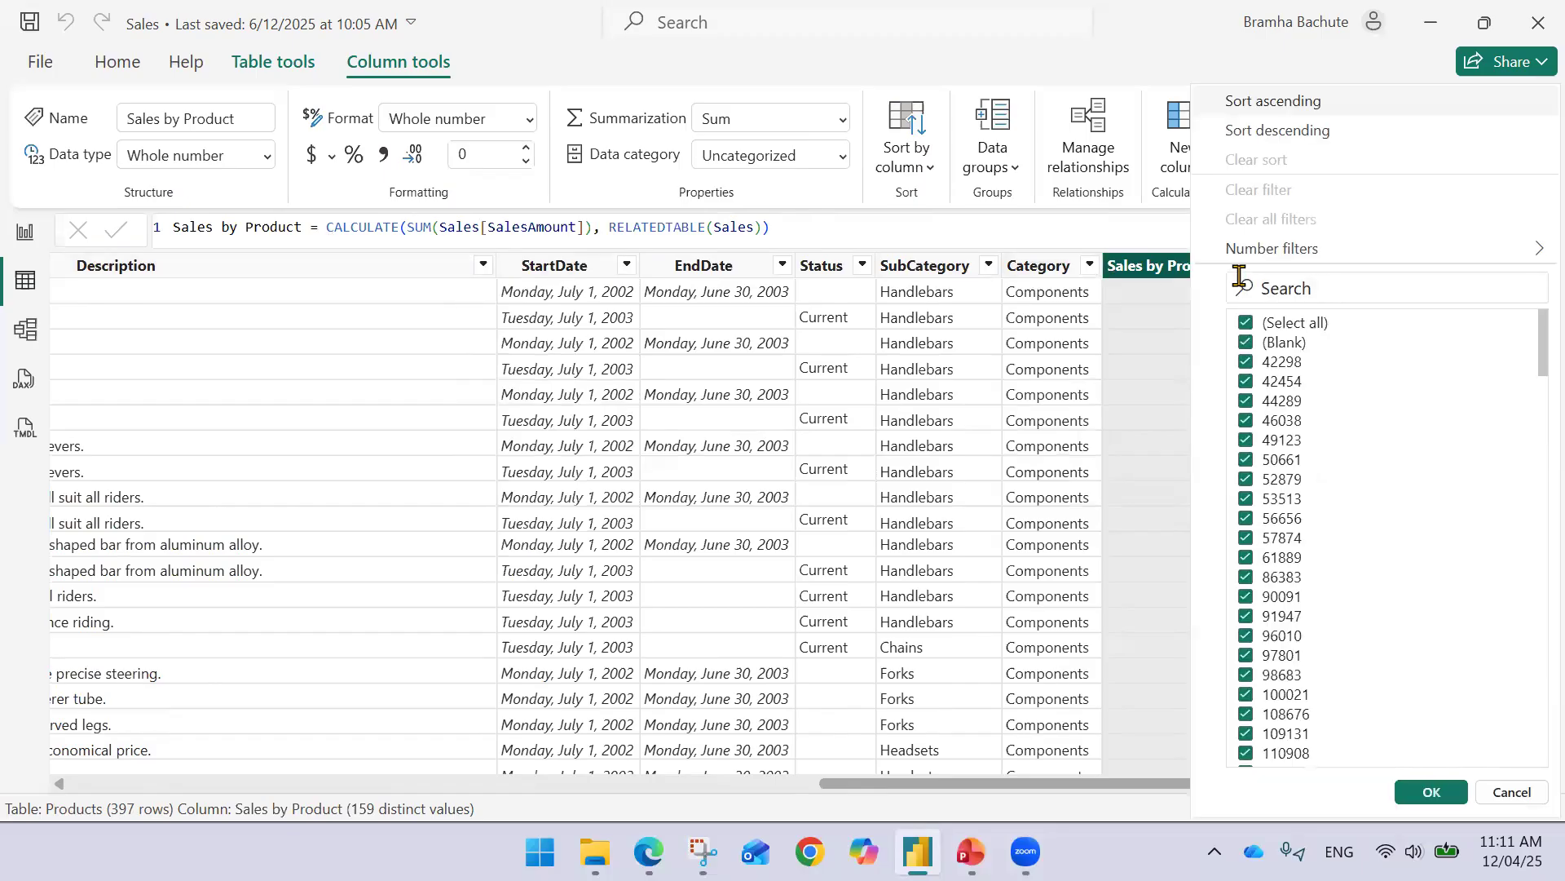
{"action": "left_click", "coordinate": [1245, 323]}
{"action": "scroll", "coordinate": [1288, 540], "scroll_direction": "down", "scroll_amount": 10}
{"action": "scroll", "coordinate": [1272, 490], "scroll_direction": "up", "scroll_amount": 5}
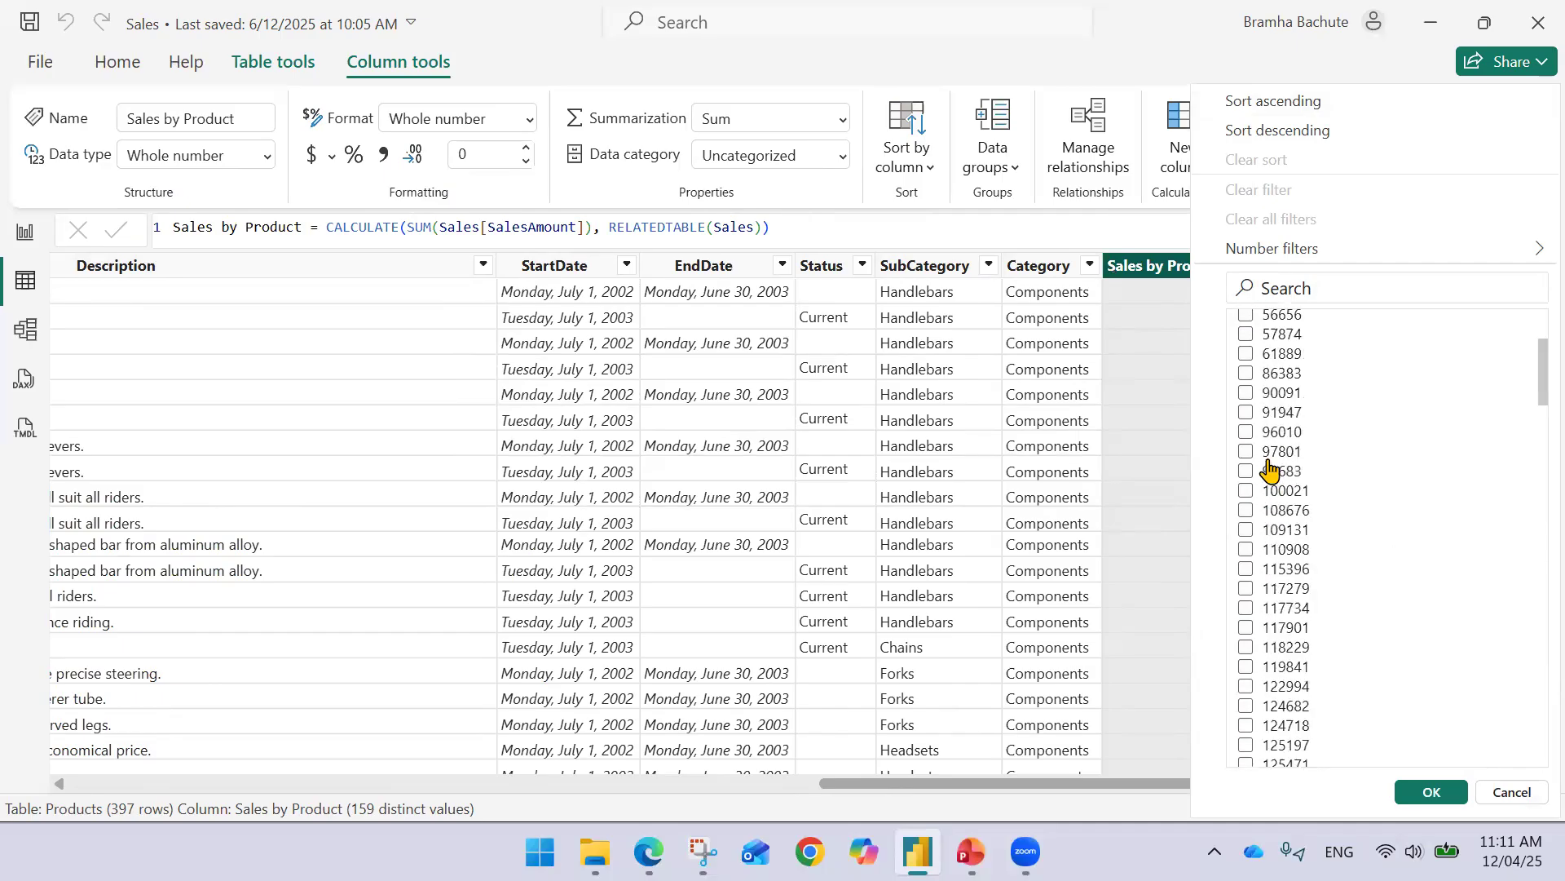
{"action": "scroll", "coordinate": [1270, 471], "scroll_direction": "up", "scroll_amount": 5}
{"action": "left_click", "coordinate": [1505, 792]}
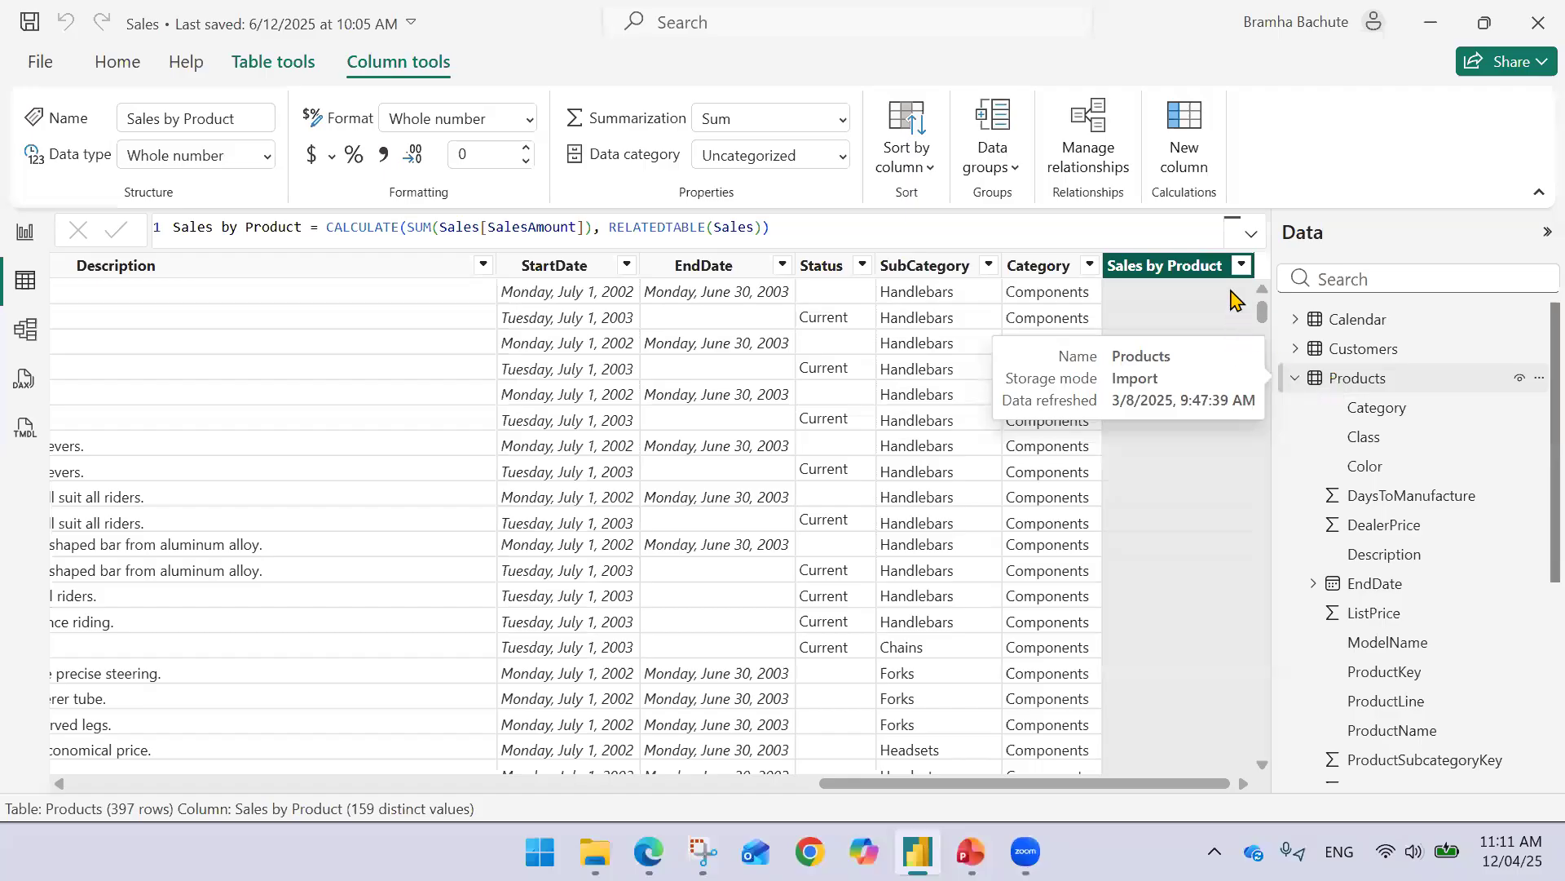
Filter the Sales table to ProductKey 592 and bring its Salas by Product column into view.
{"action": "left_click", "coordinate": [1290, 379]}
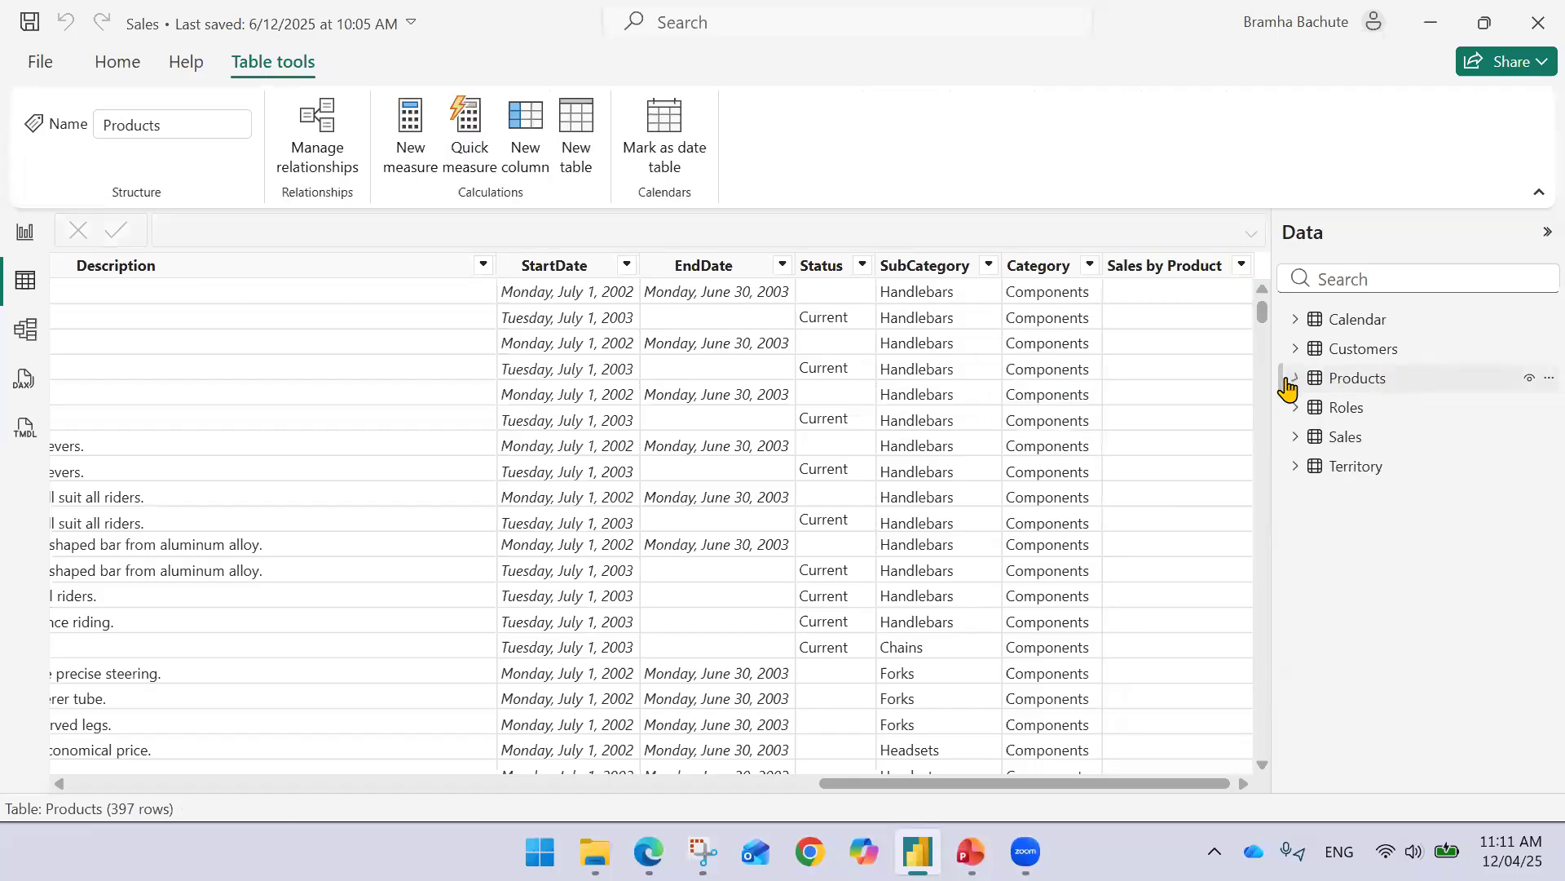
{"action": "left_click", "coordinate": [1342, 437]}
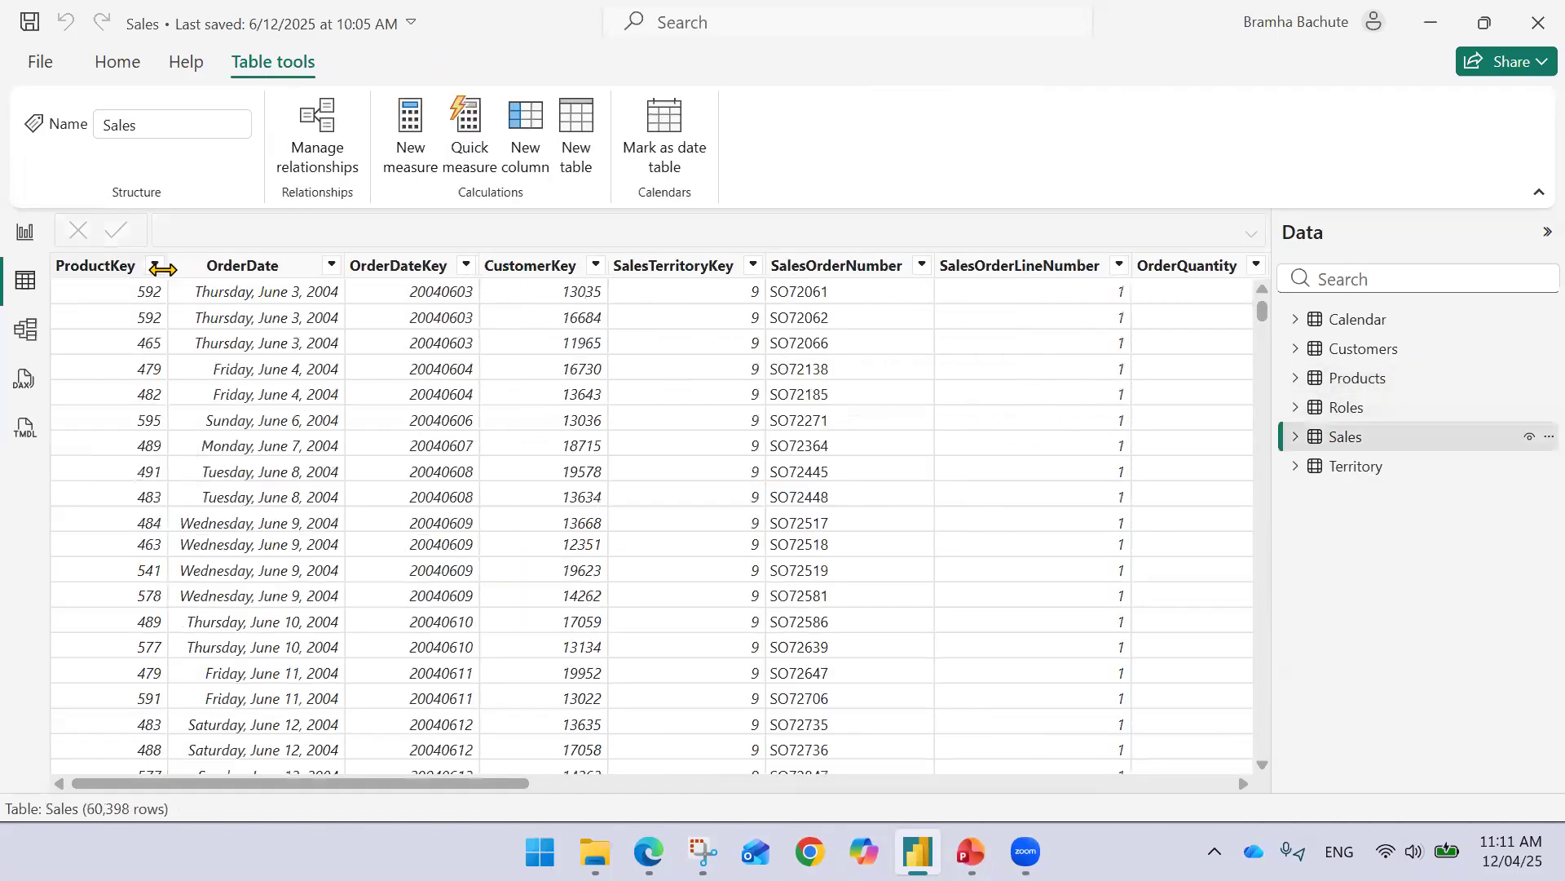
{"action": "left_click", "coordinate": [154, 267]}
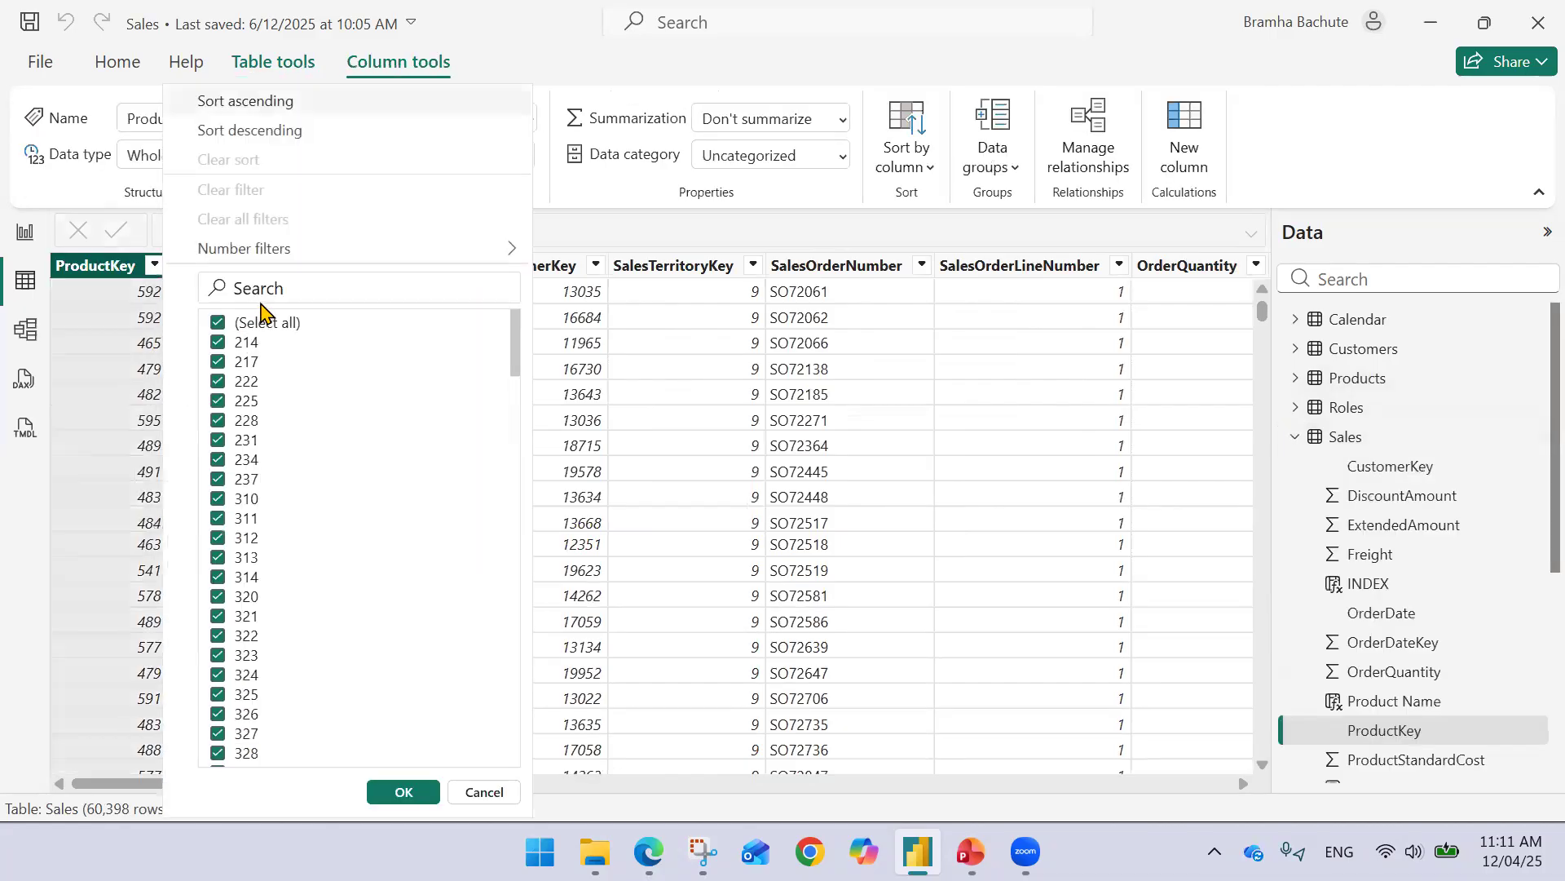
{"action": "left_click", "coordinate": [314, 290]}
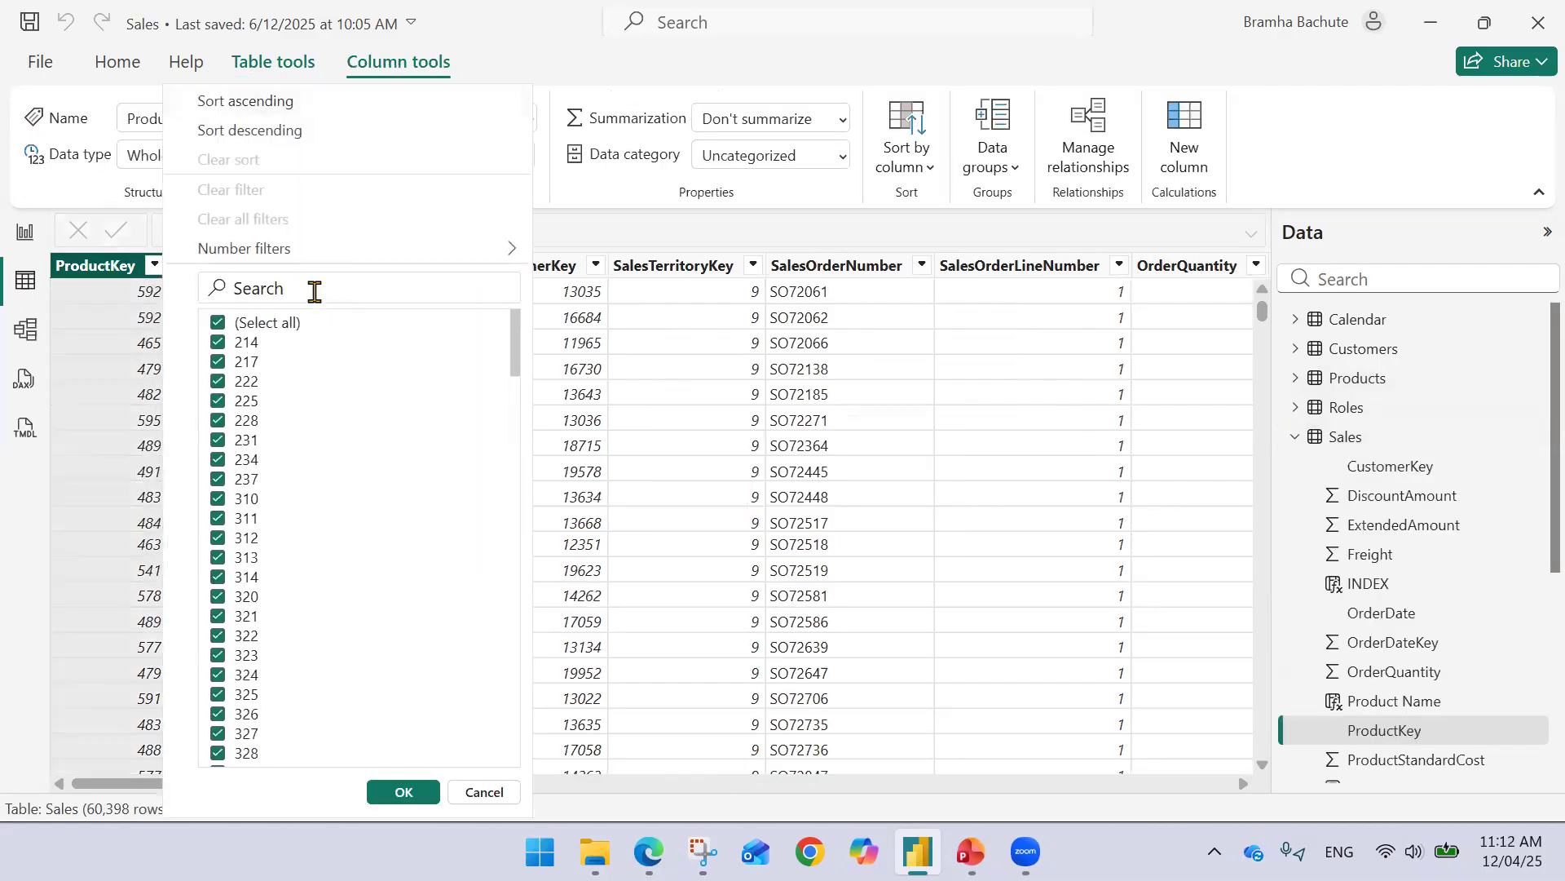
{"action": "type", "text": "592"}
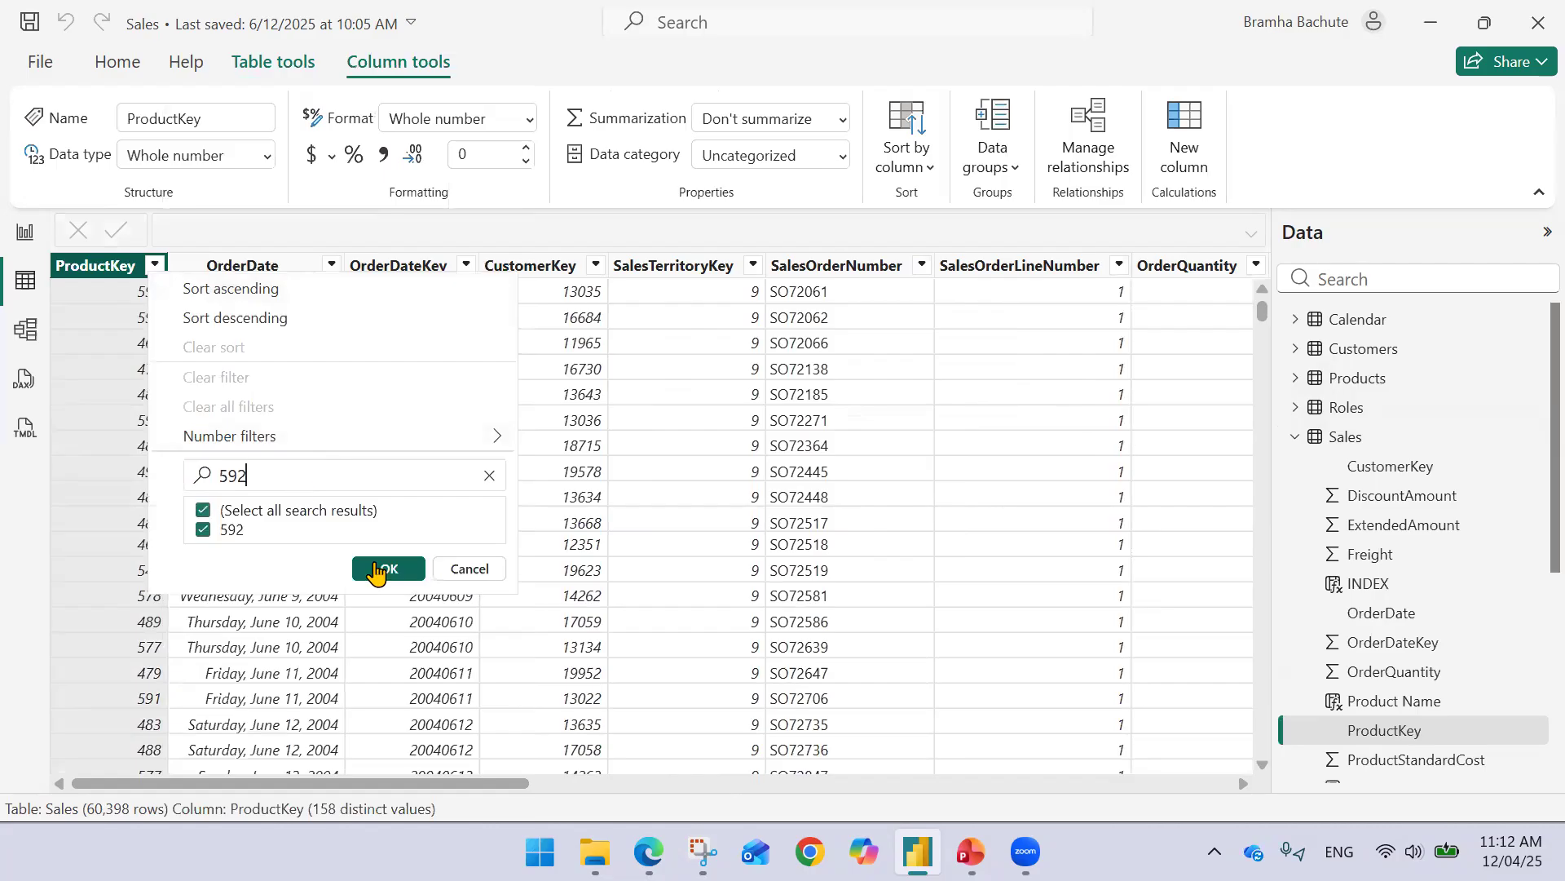
{"action": "left_click", "coordinate": [379, 568]}
{"action": "left_click_drag", "start_coordinate": [377, 784], "coordinate": [1212, 771]}
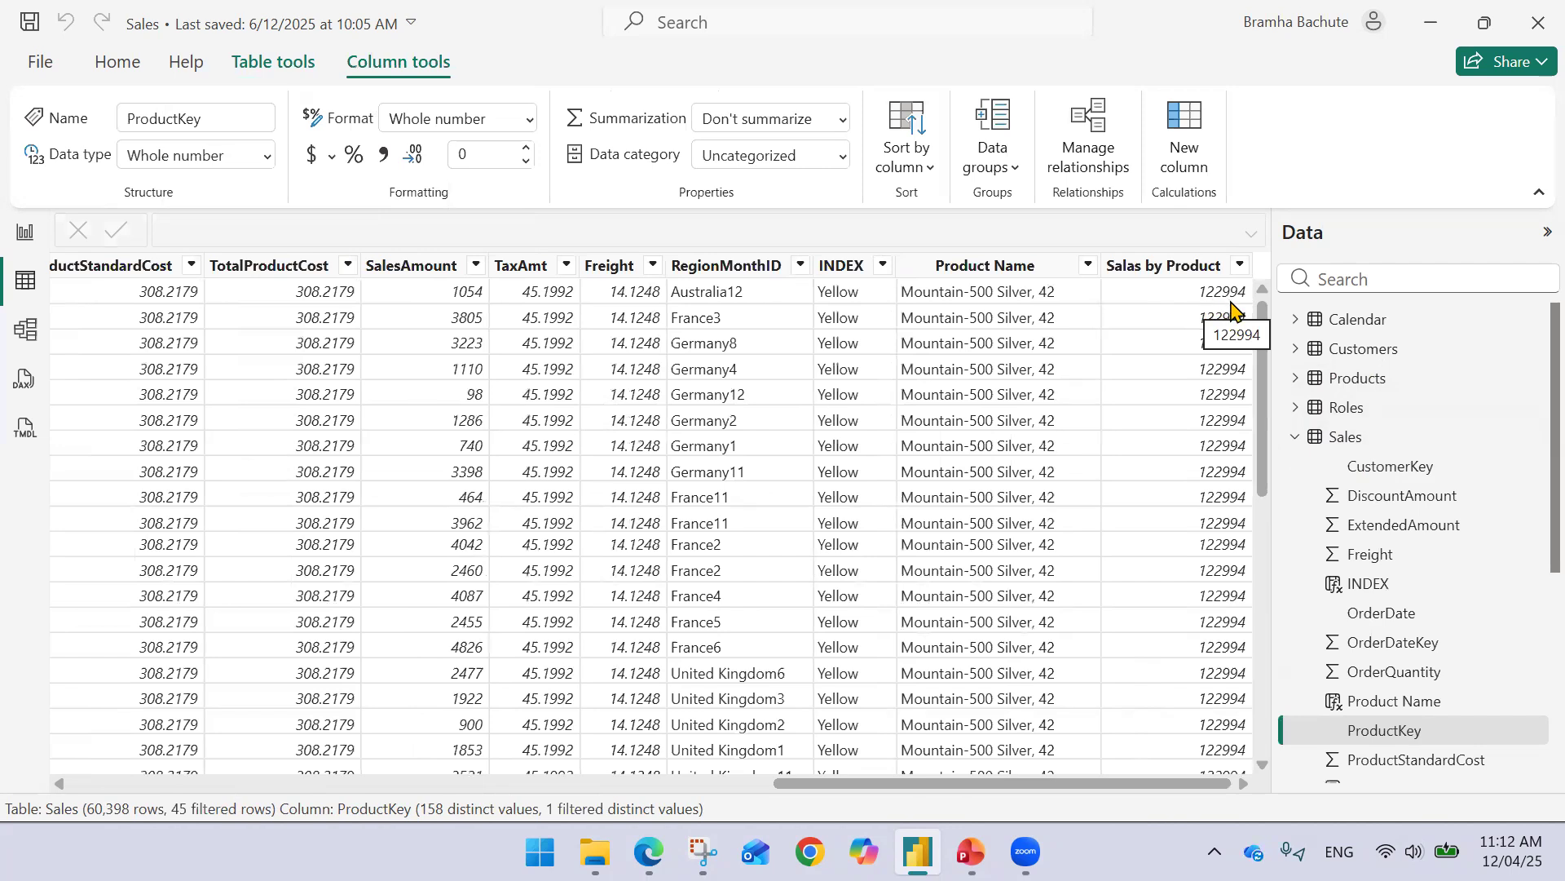
Filter the Products table to ProductKey 592 and bring its Sales by Product column into view.
{"action": "left_click", "coordinate": [1384, 390]}
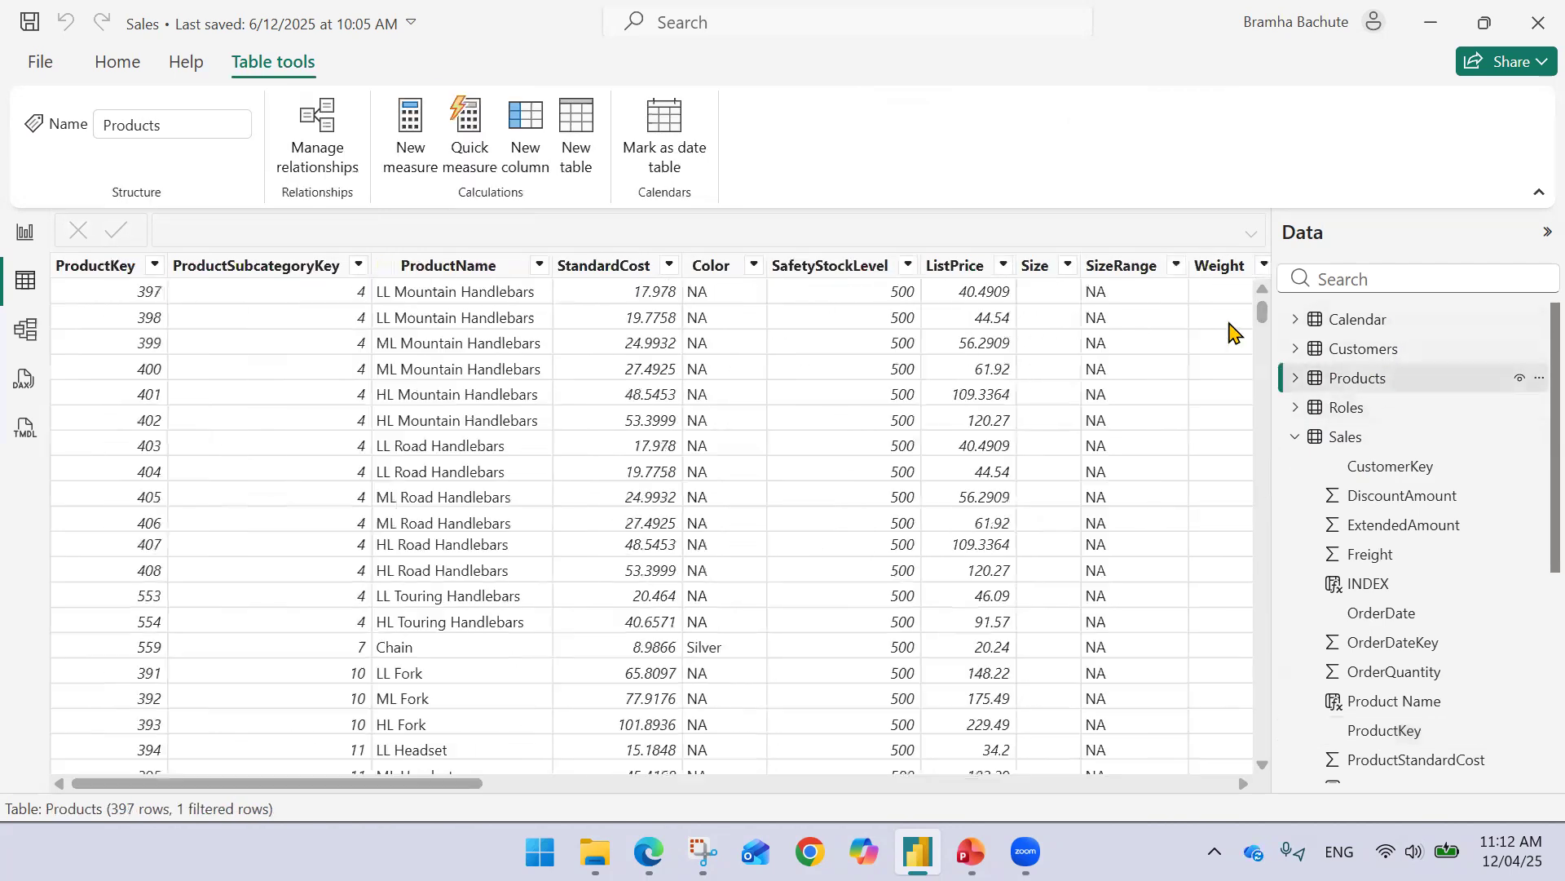
{"action": "left_click", "coordinate": [154, 265]}
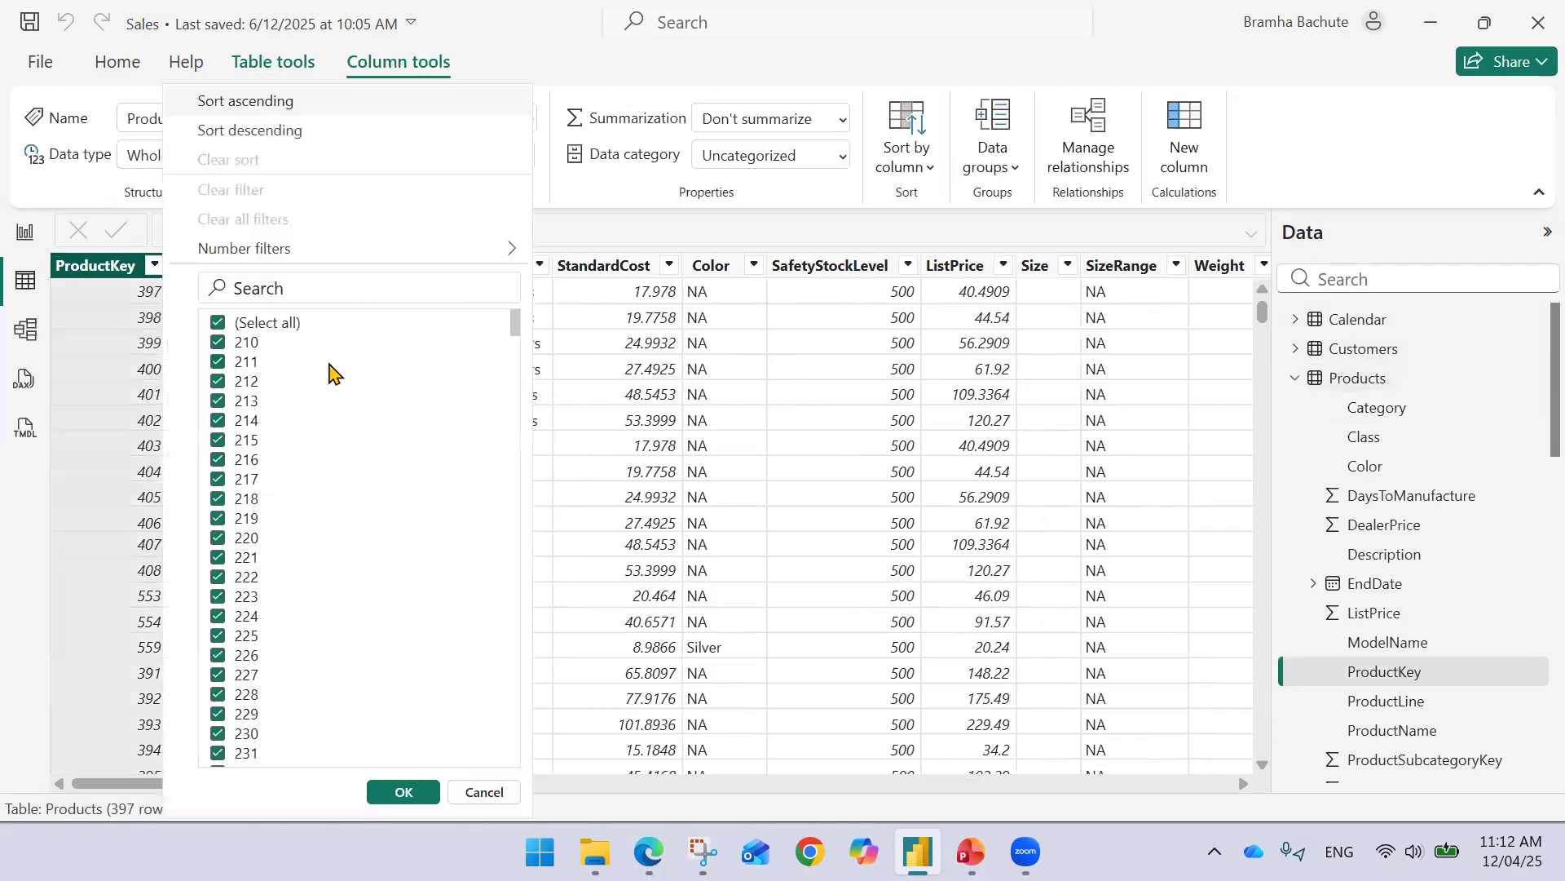
{"action": "left_click", "coordinate": [319, 295]}
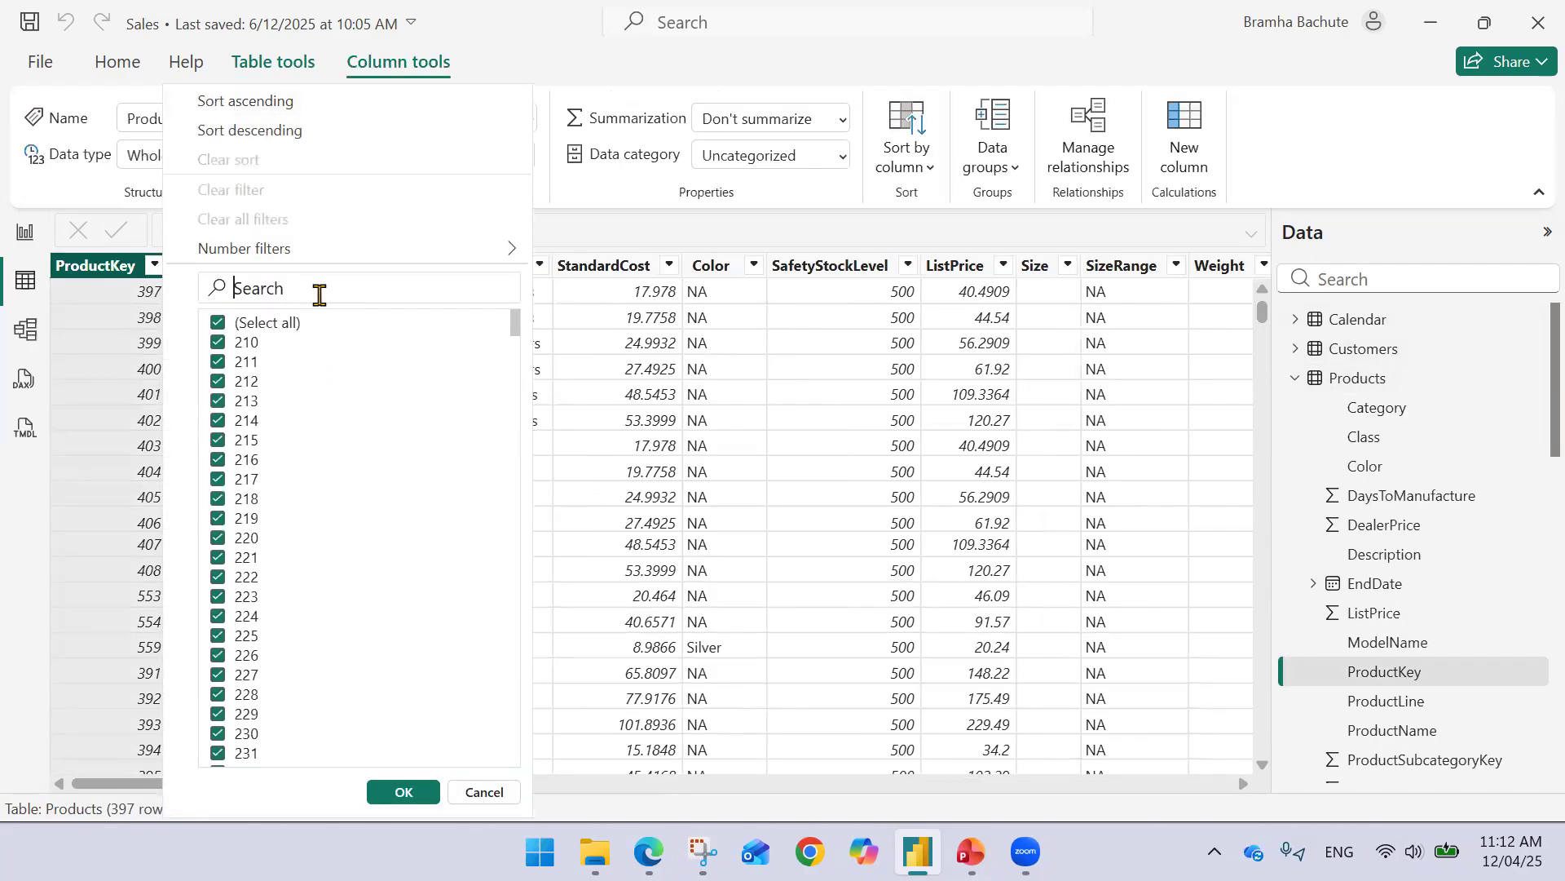
{"action": "type", "text": "592"}
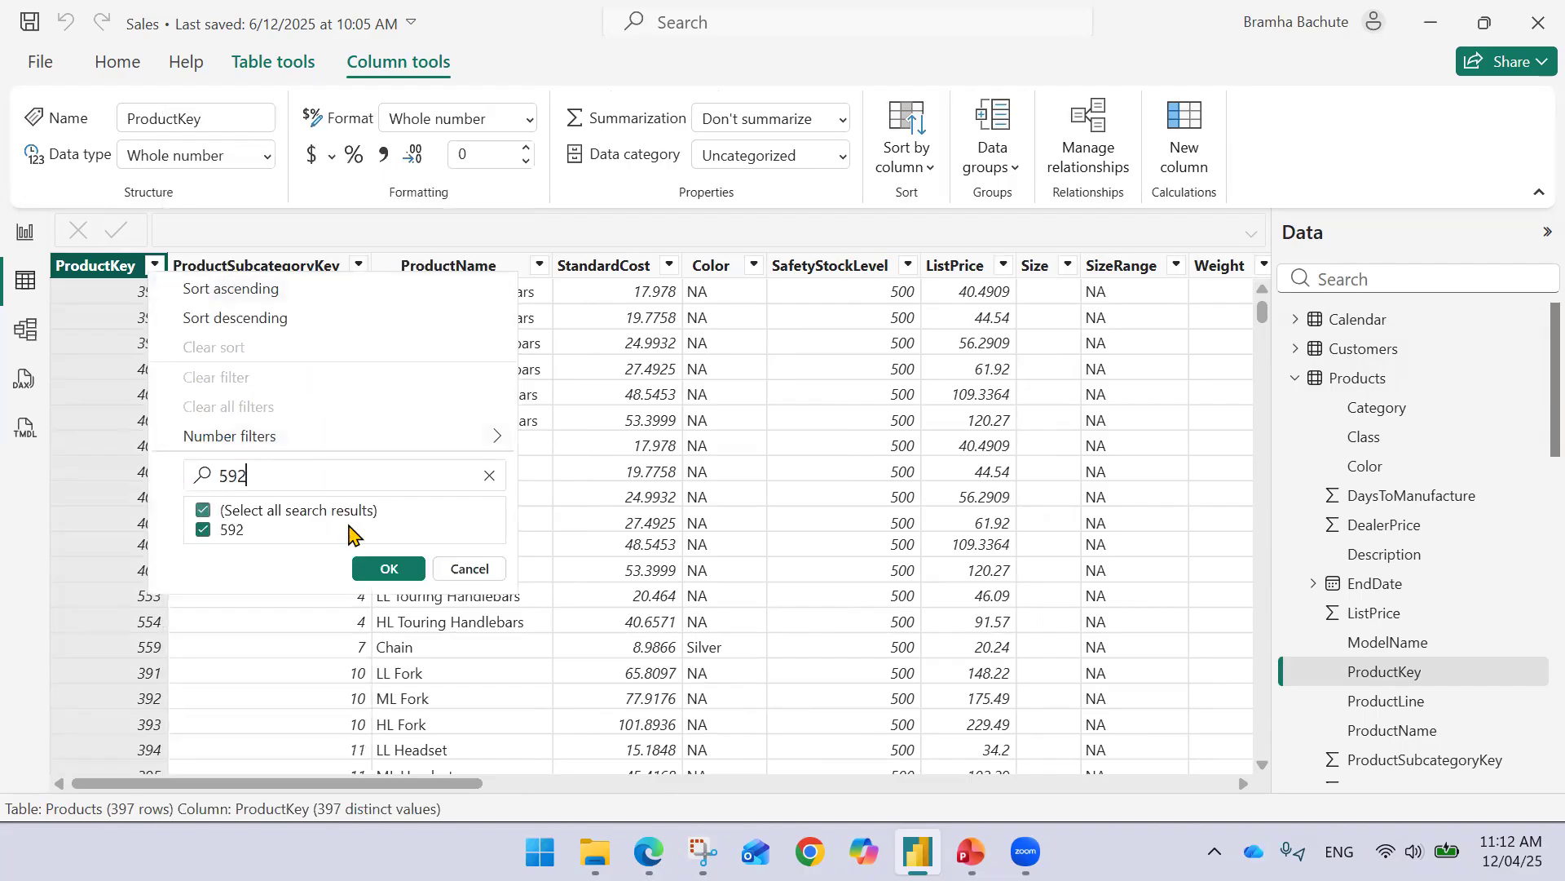
{"action": "left_click", "coordinate": [379, 569]}
{"action": "left_click_drag", "start_coordinate": [251, 784], "coordinate": [1170, 786]}
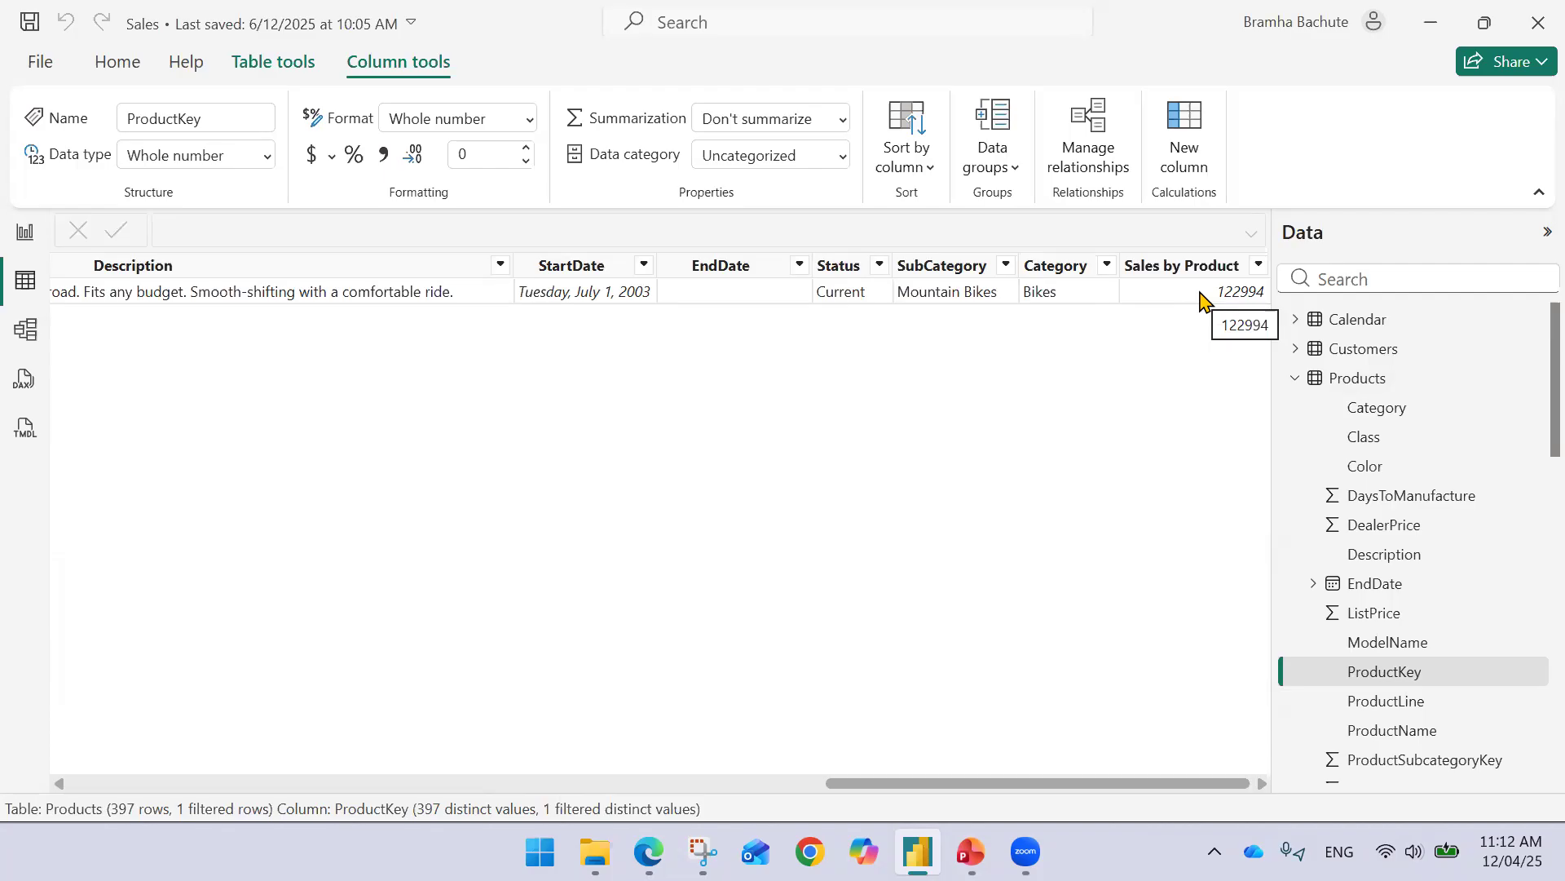
Collapse the field lists of Products and Sales, and switch to the PowerPoint slide show on relationship functions.
{"action": "left_click", "coordinate": [1296, 378]}
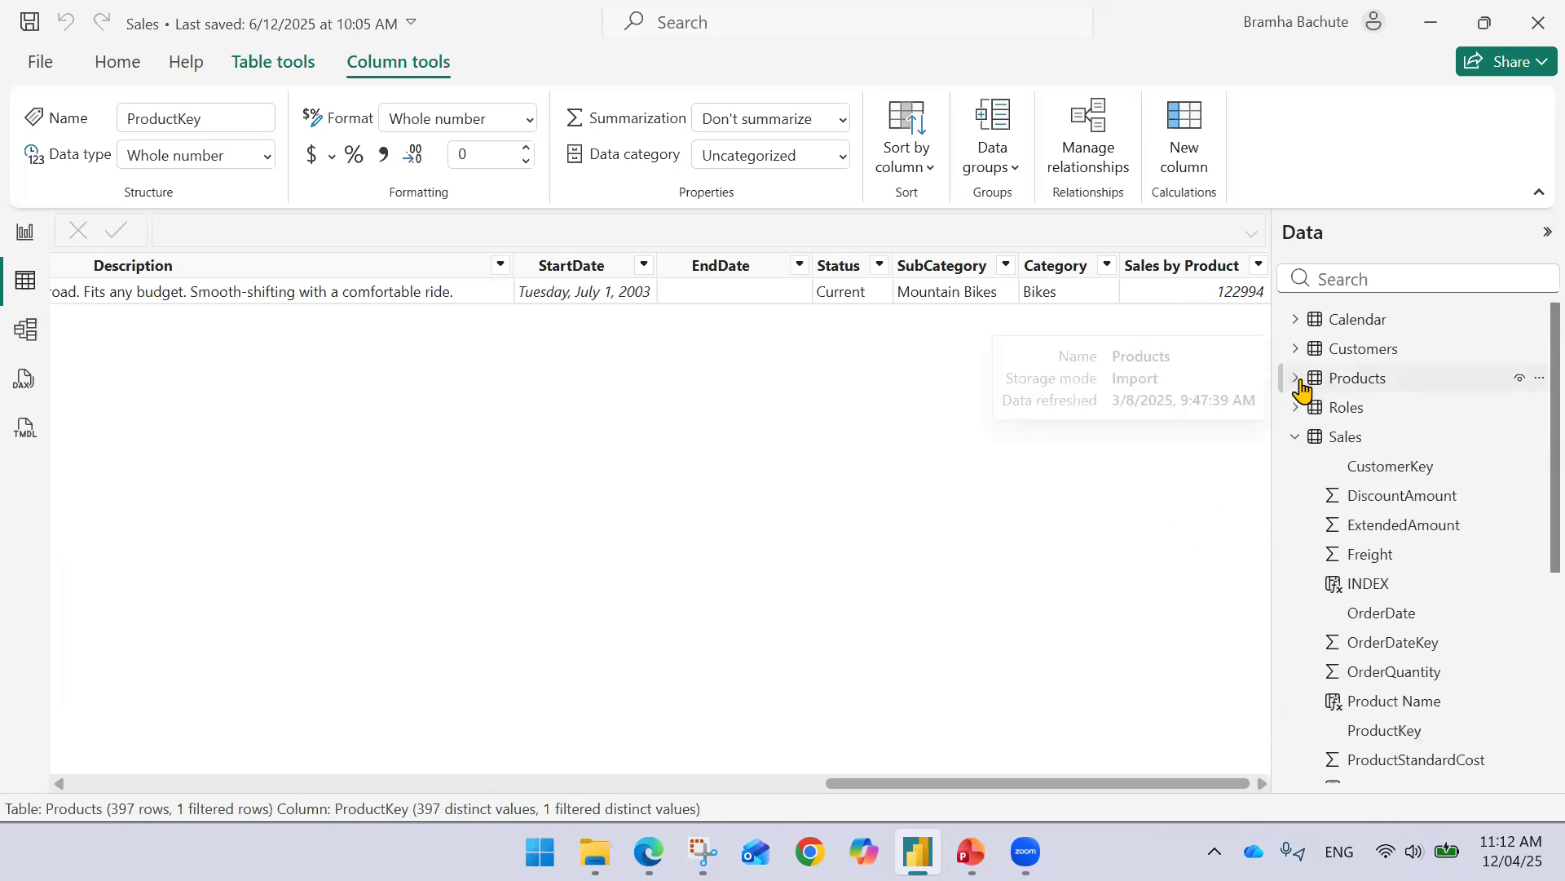
{"action": "left_click", "coordinate": [1292, 440]}
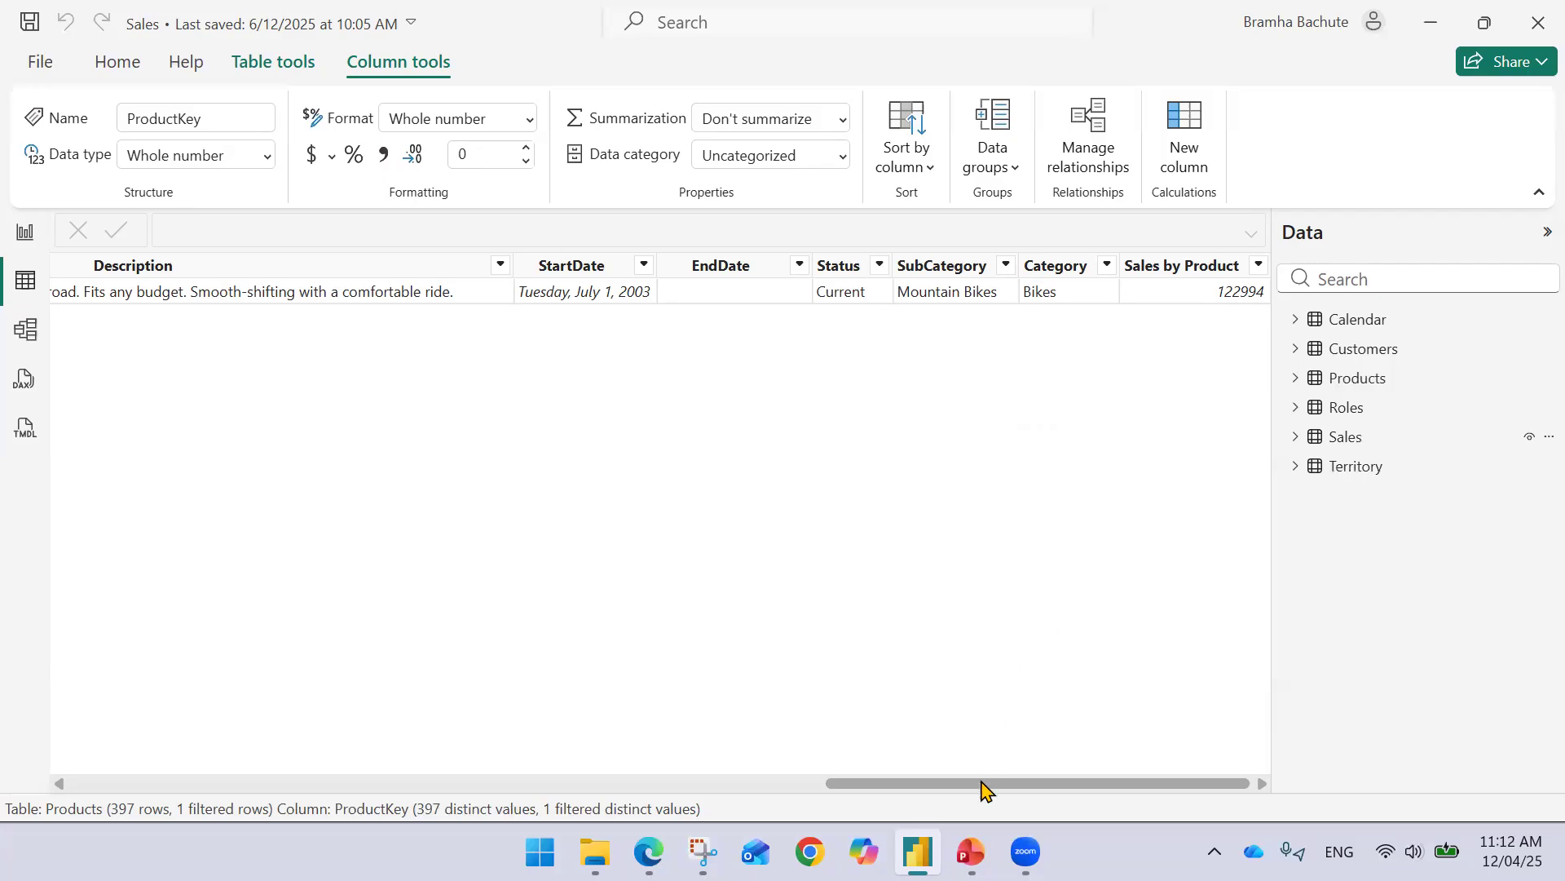
{"action": "left_click", "coordinate": [970, 851]}
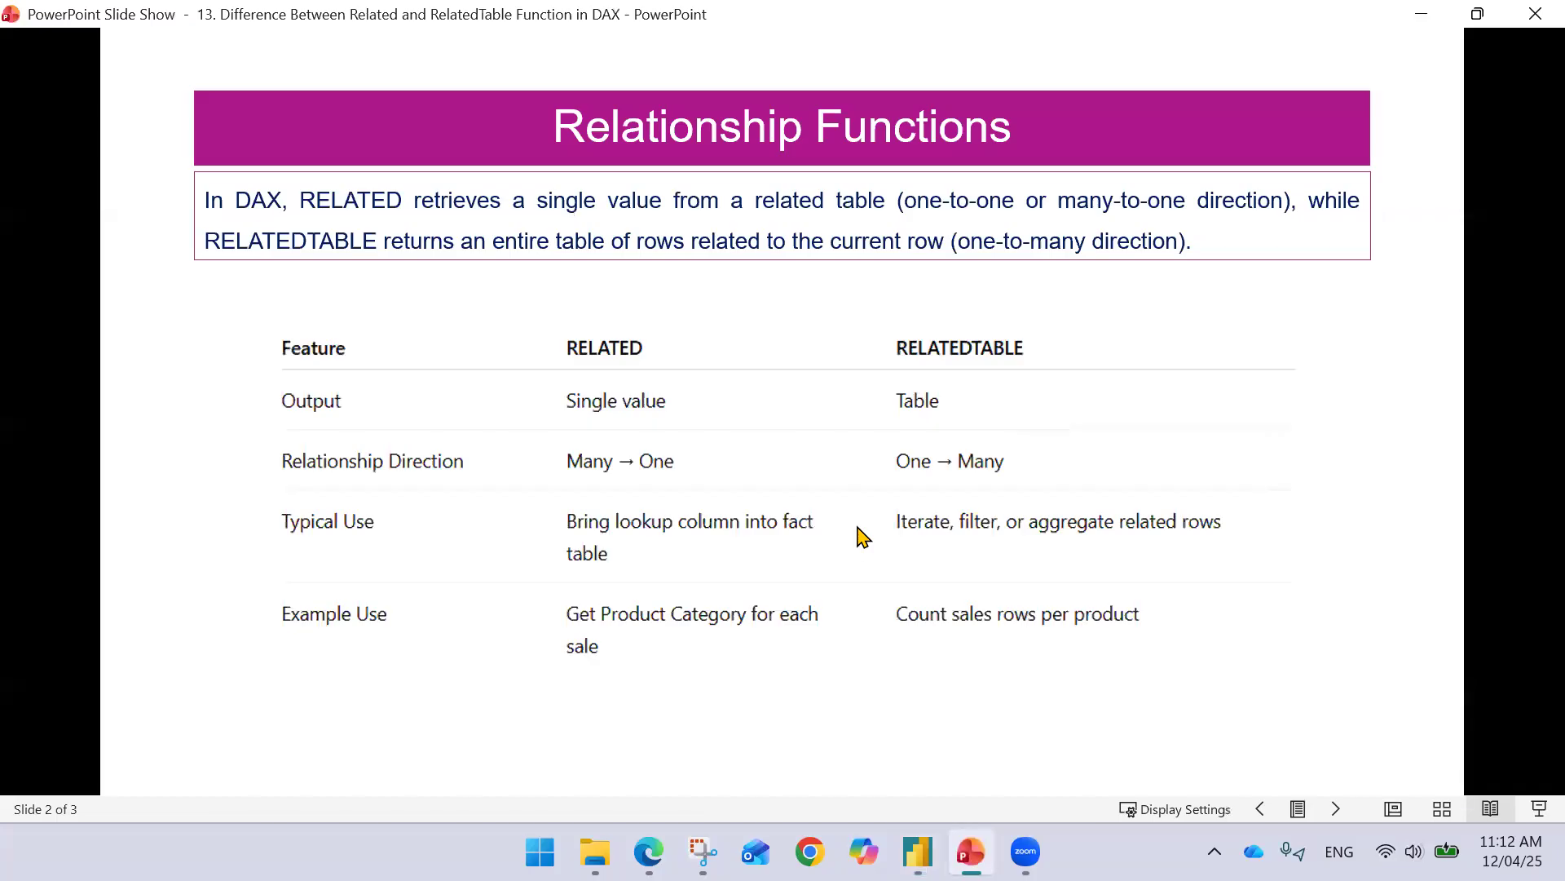